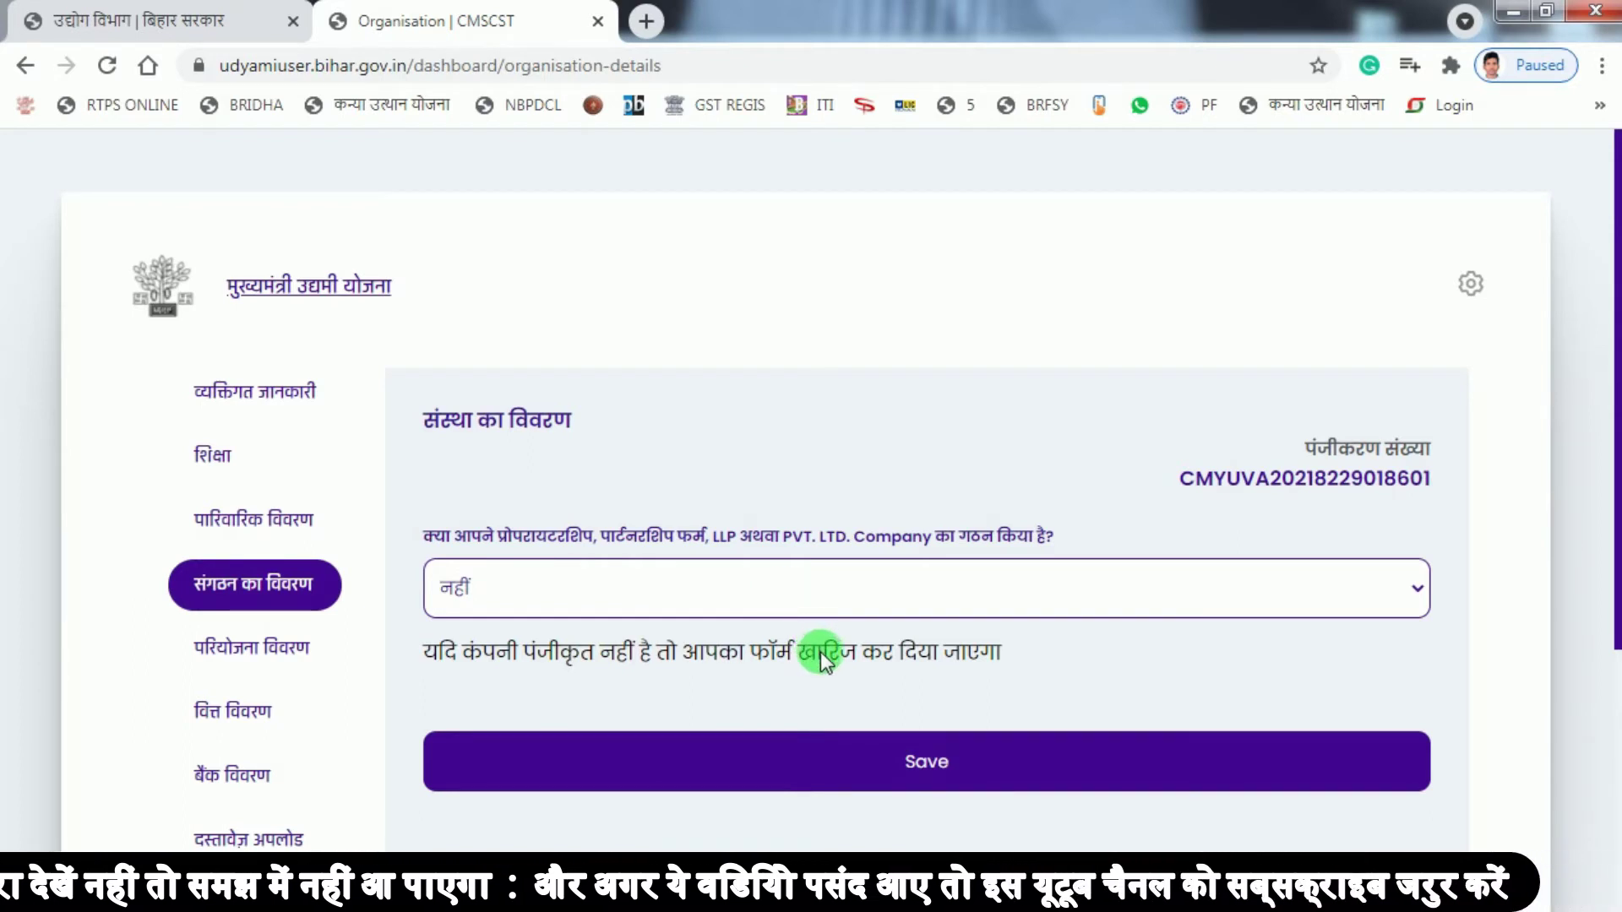
# Save the organisation details and open the project details section (परियोजना विवरण)
pyautogui.click(912, 764)
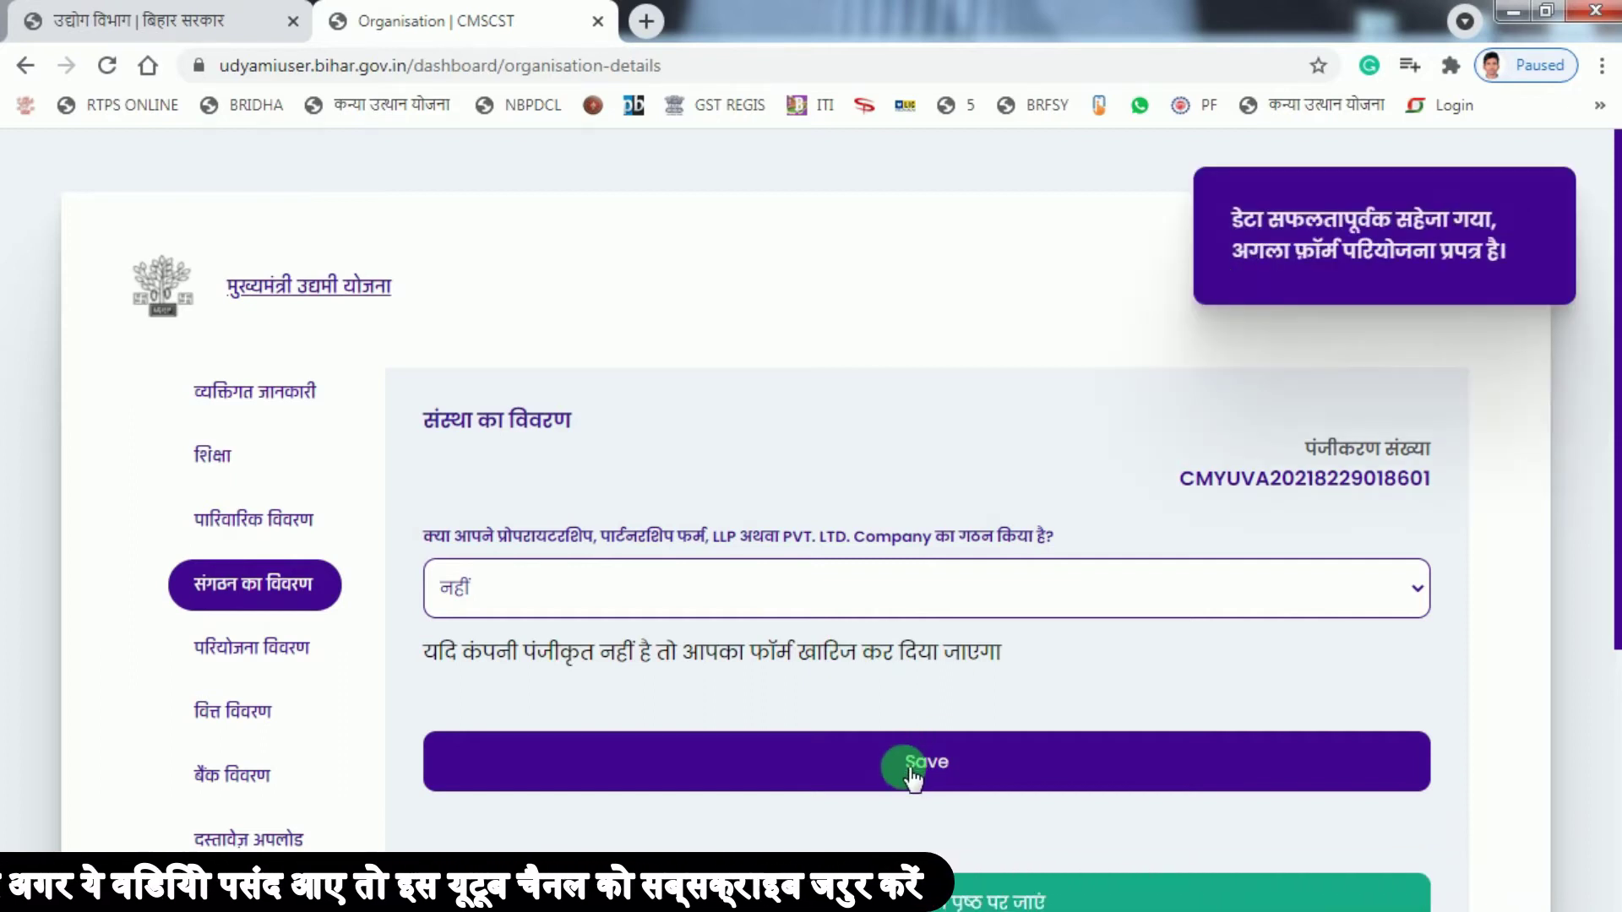
pyautogui.click(258, 655)
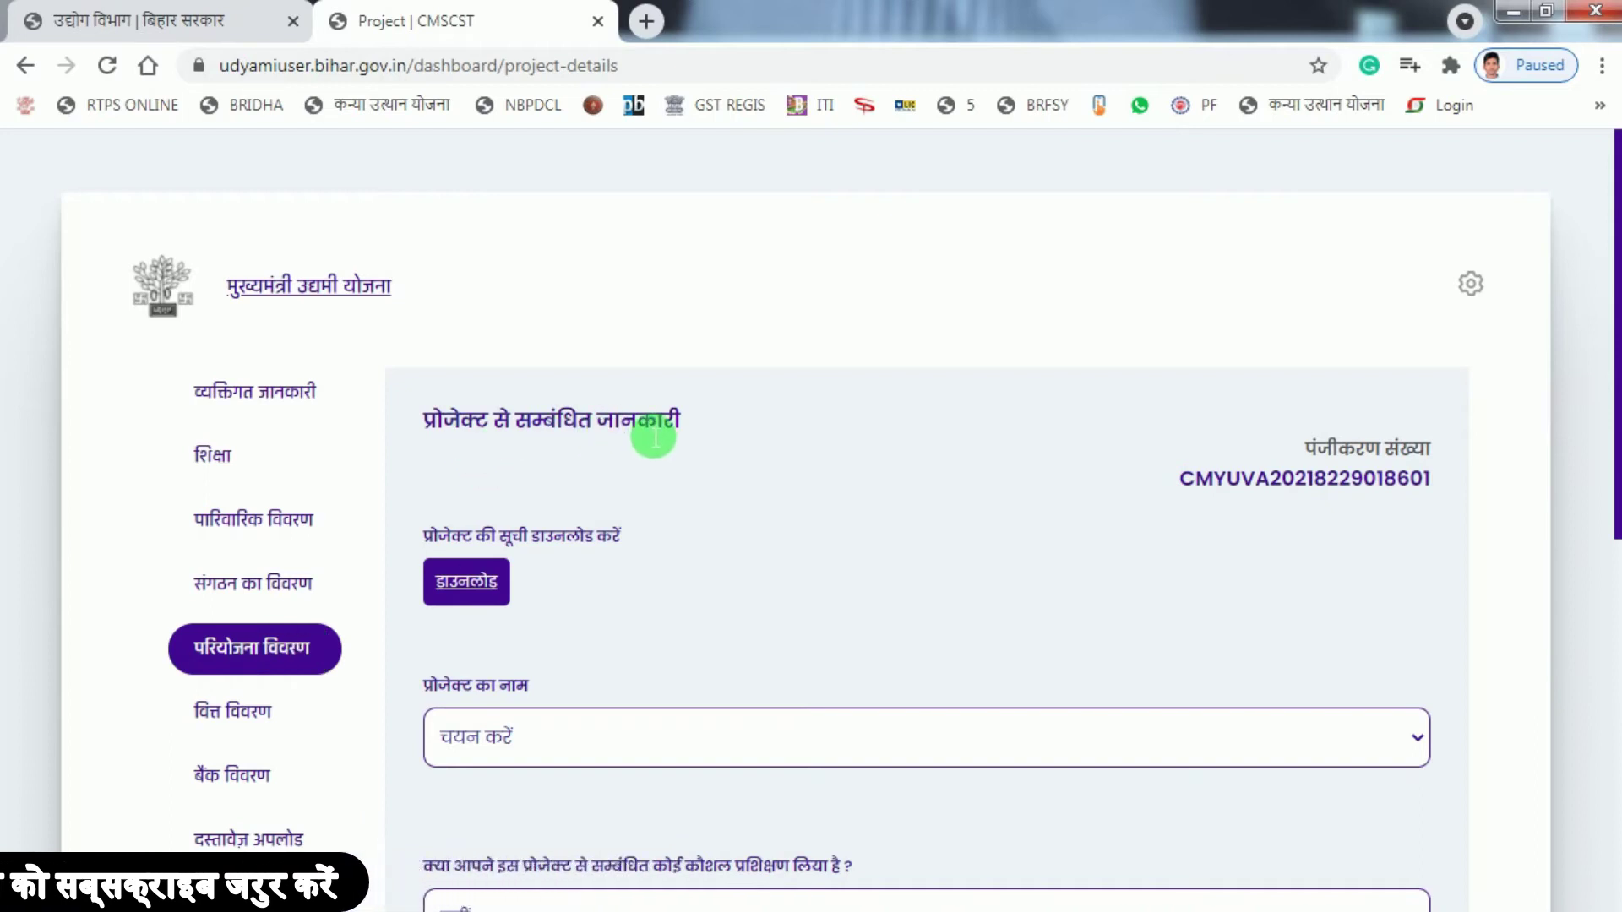
# Open the downloadable project list PDF and read through the listed project names
pyautogui.click(466, 581)
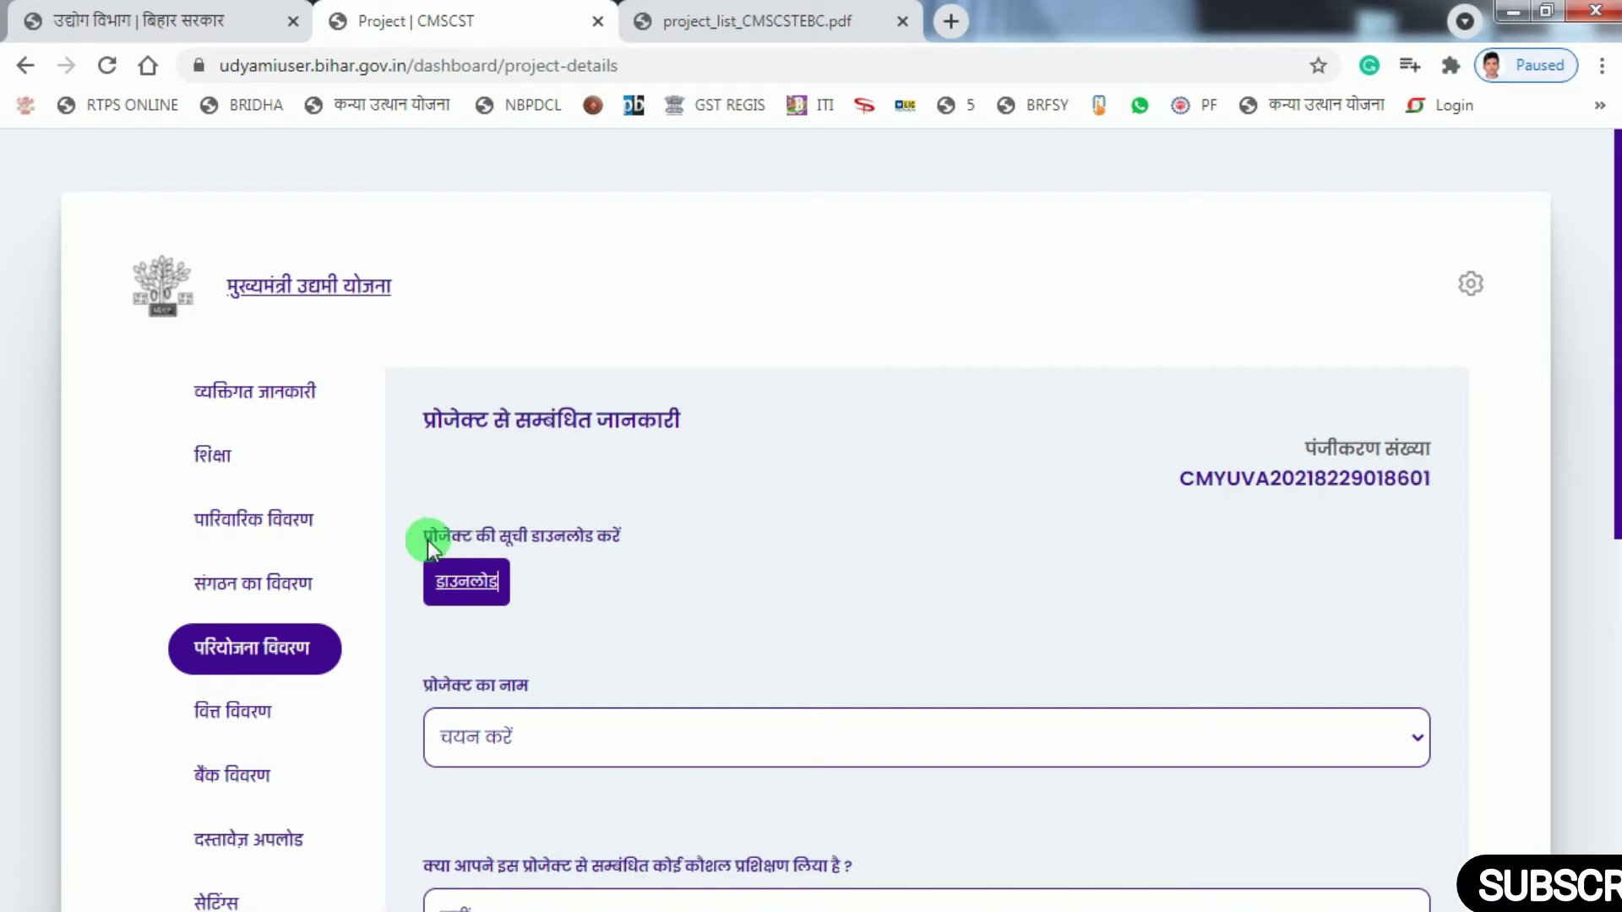
pyautogui.moveTo(428, 540); pyautogui.dragTo(603, 554)
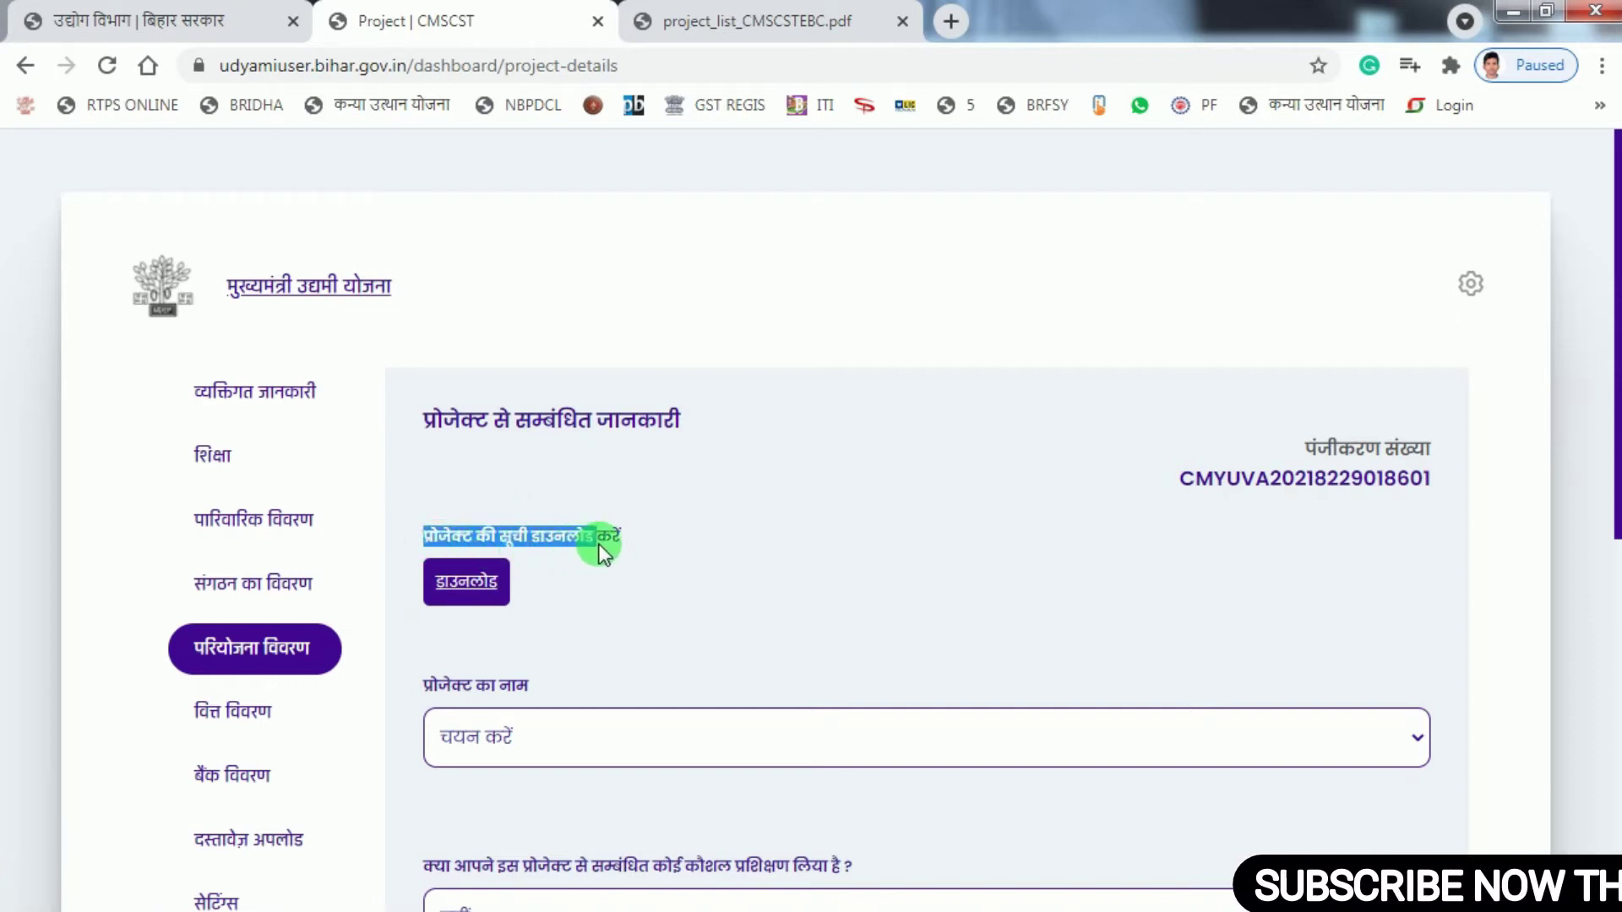
pyautogui.click(472, 580)
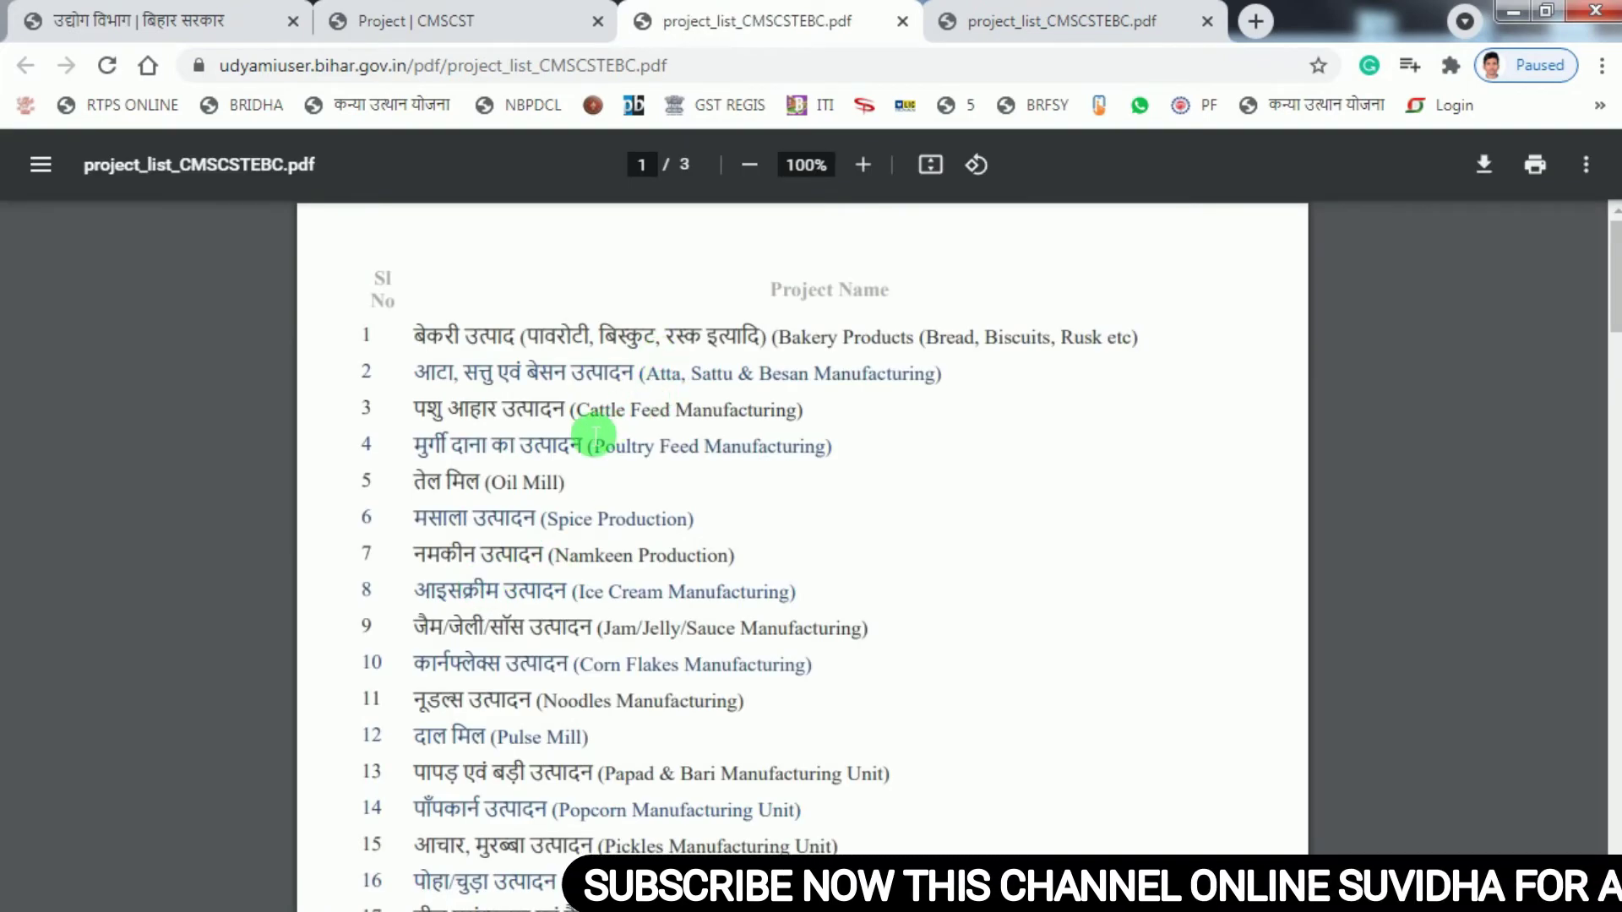
pyautogui.scroll(-1, 591, 417)
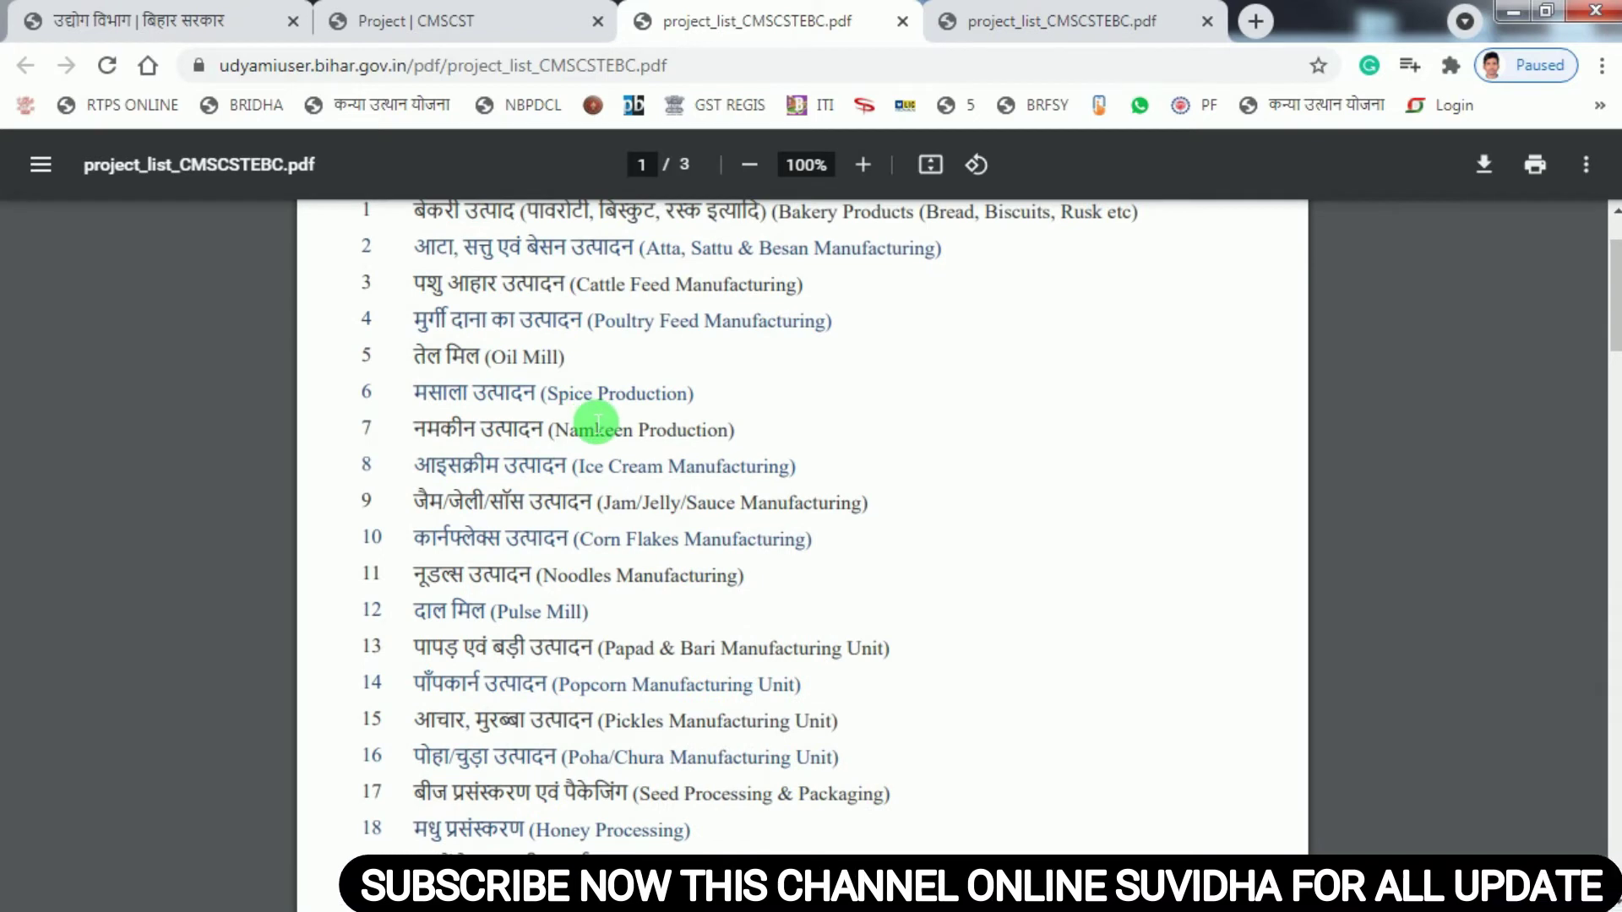
pyautogui.scroll(-1, 598, 421)
pyautogui.scroll(-1, 600, 427)
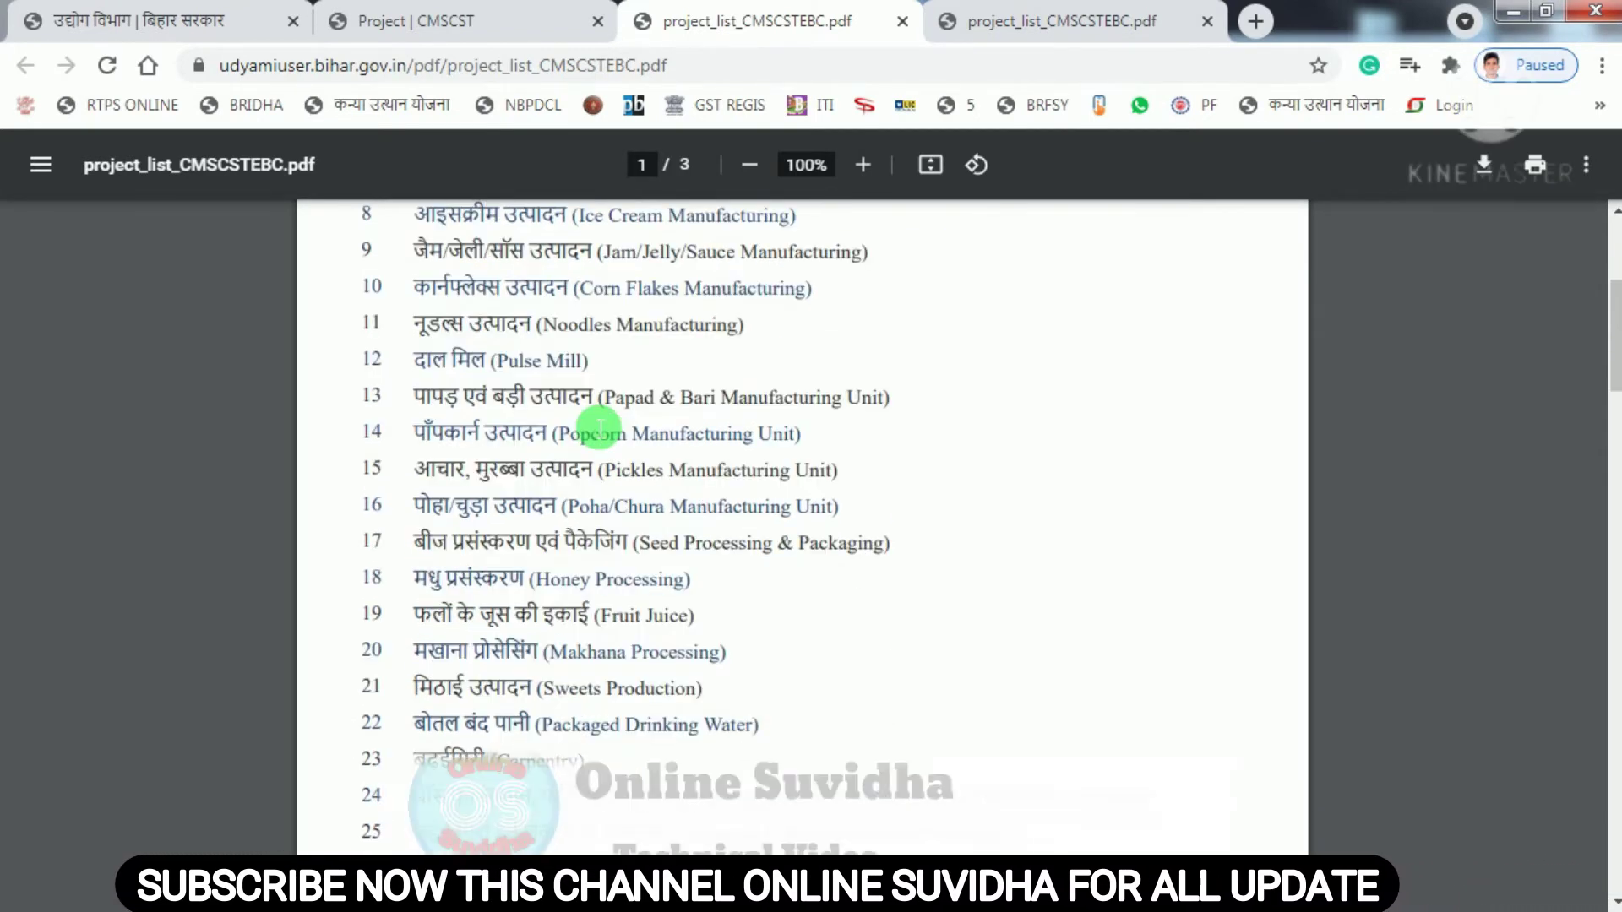
pyautogui.scroll(-2, 600, 426)
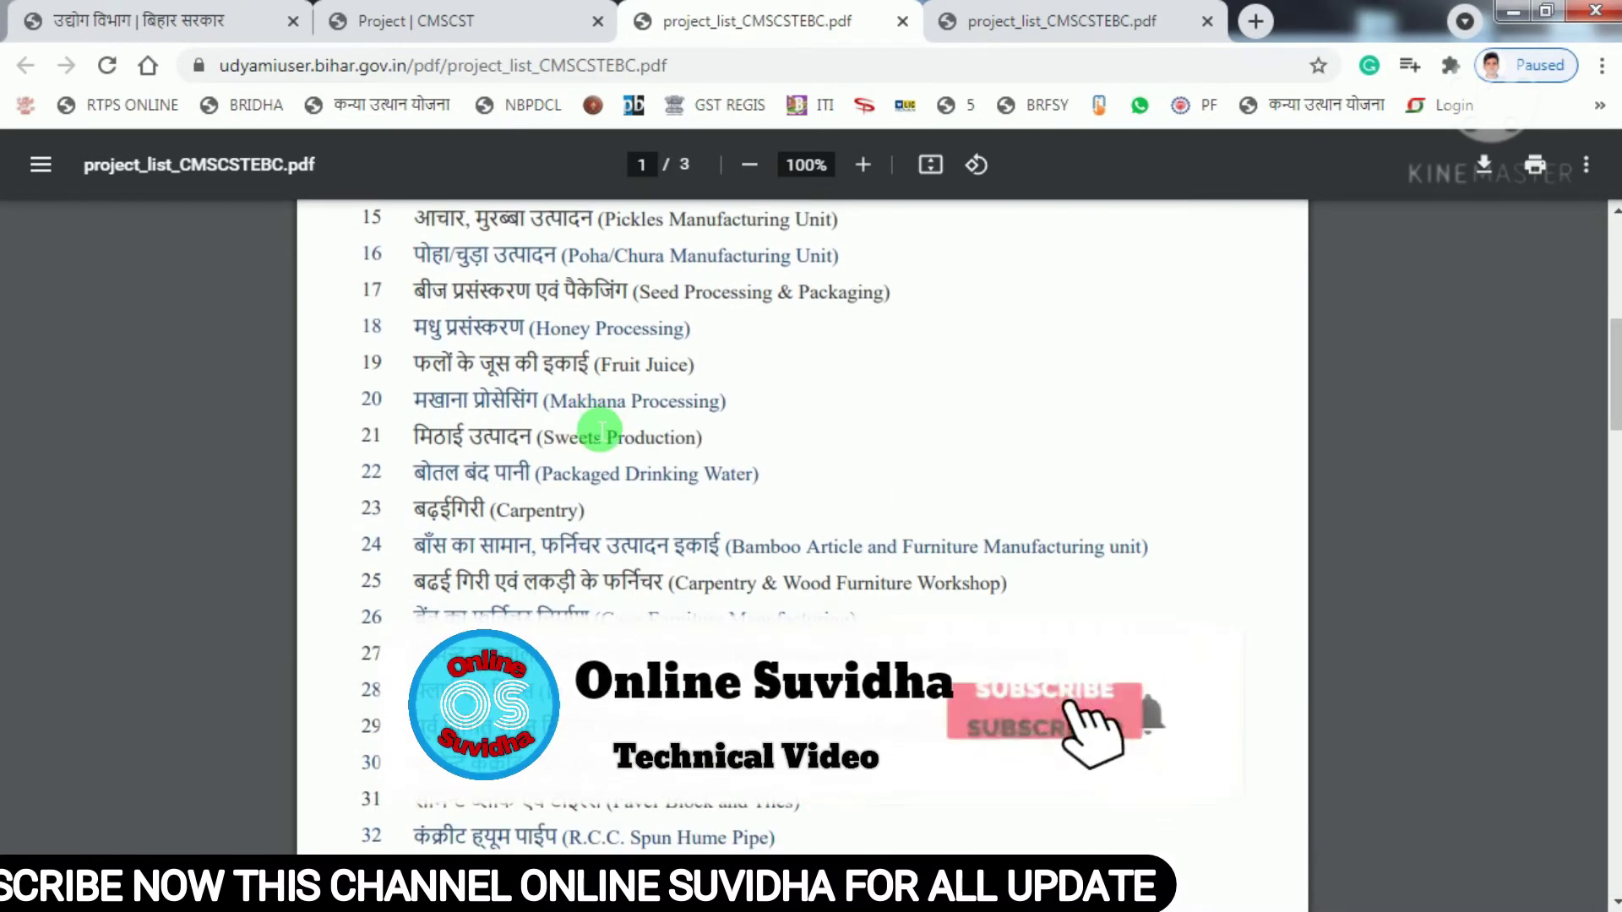
pyautogui.scroll(-3, 600, 431)
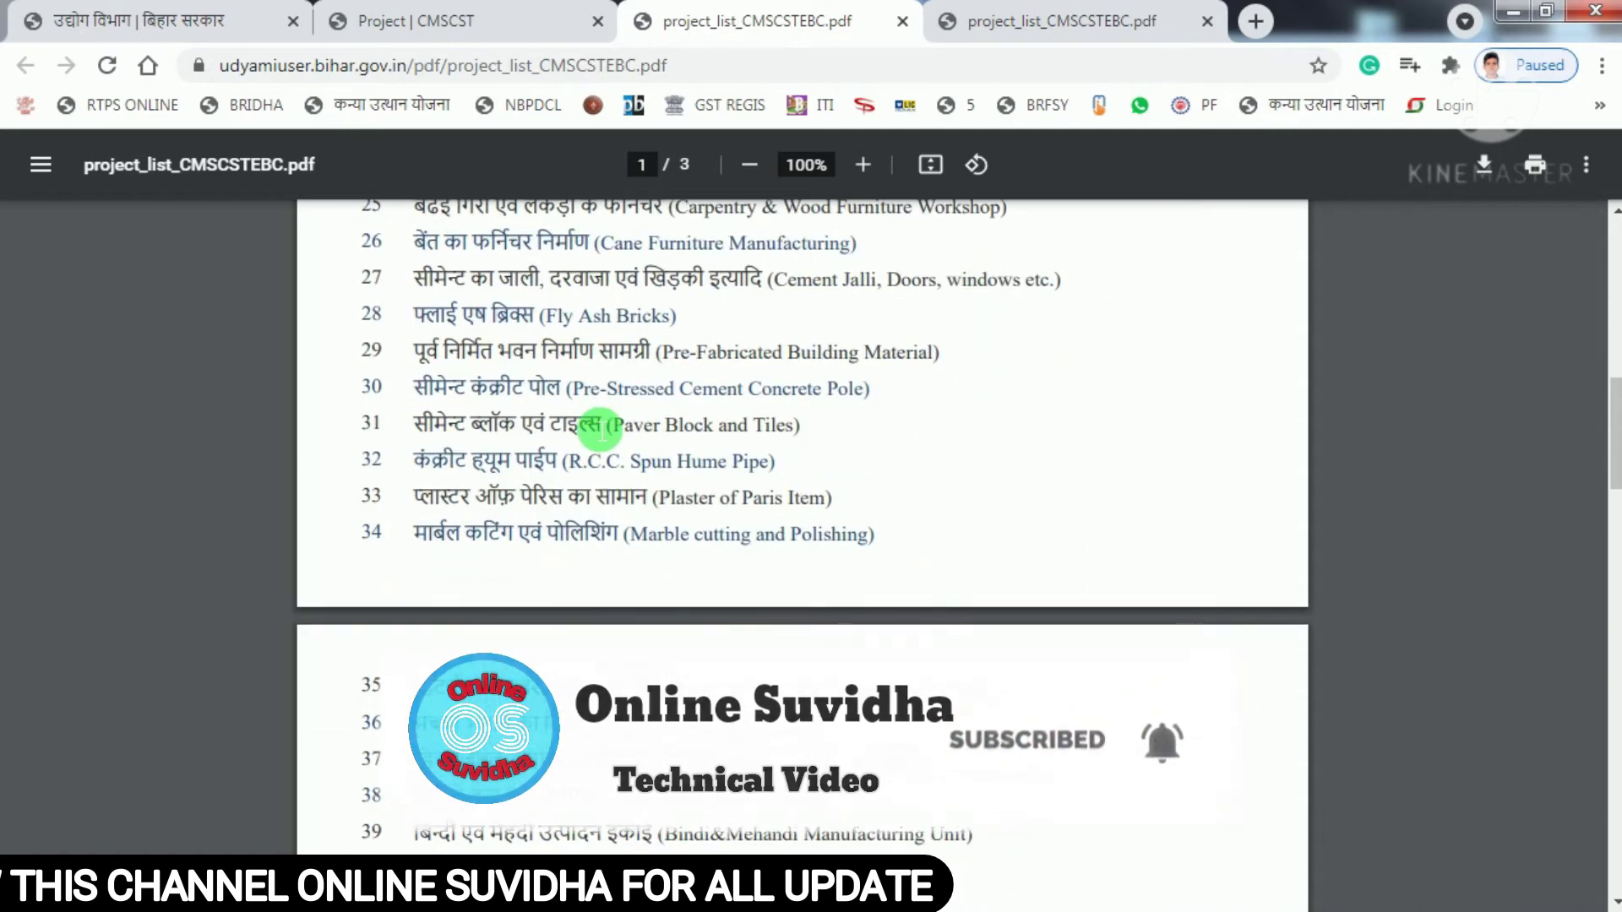
pyautogui.scroll(-4, 600, 431)
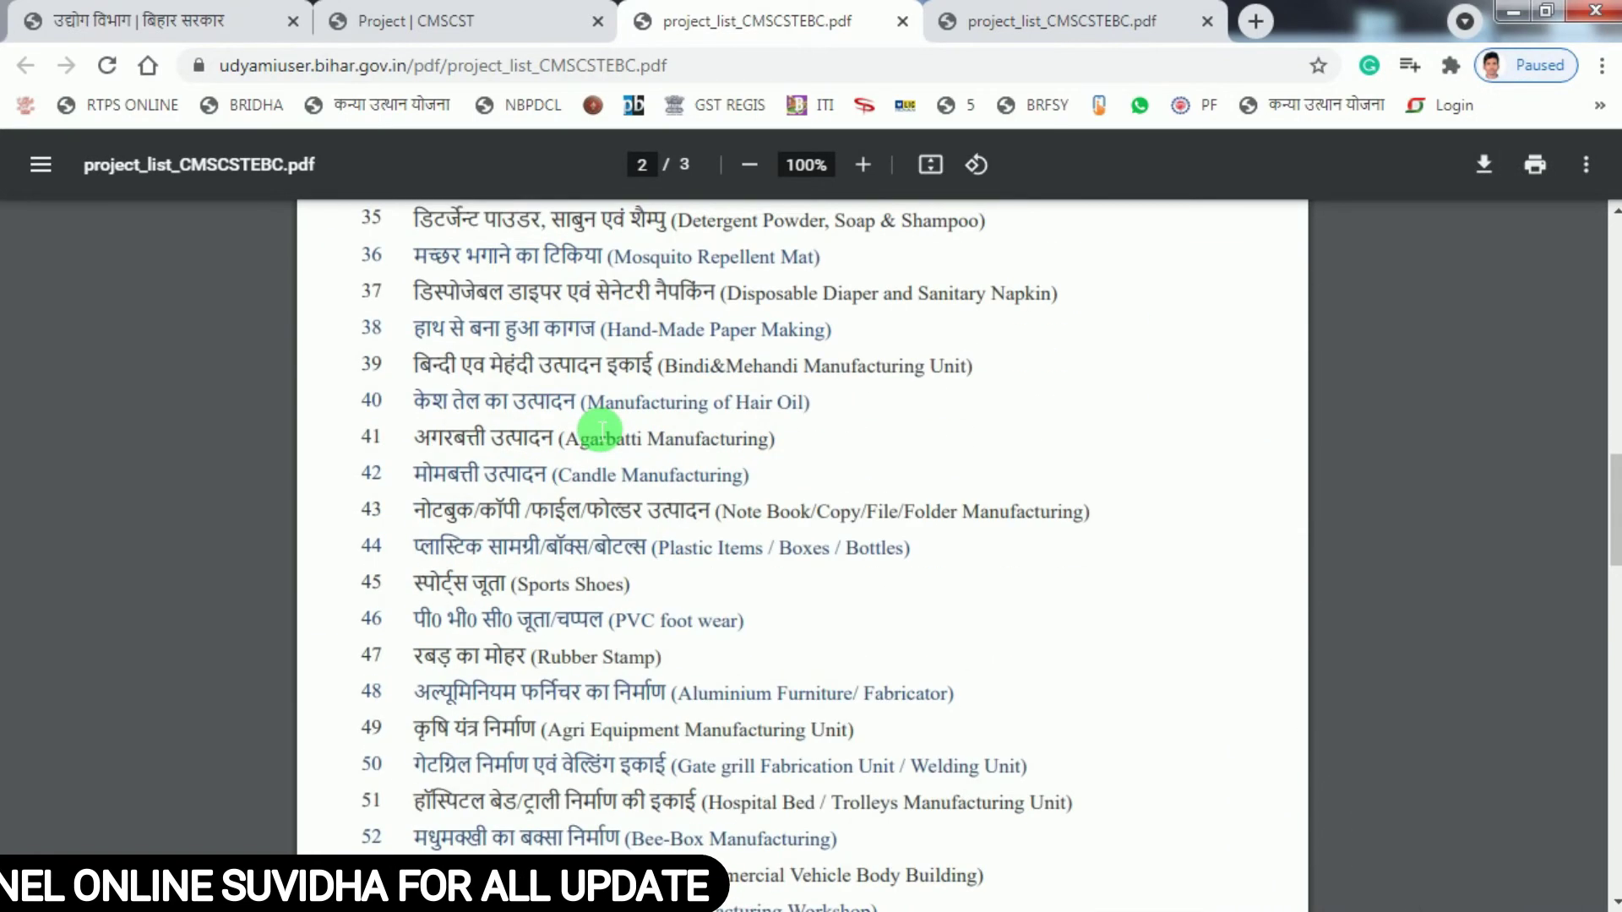
pyautogui.scroll(-4, 599, 431)
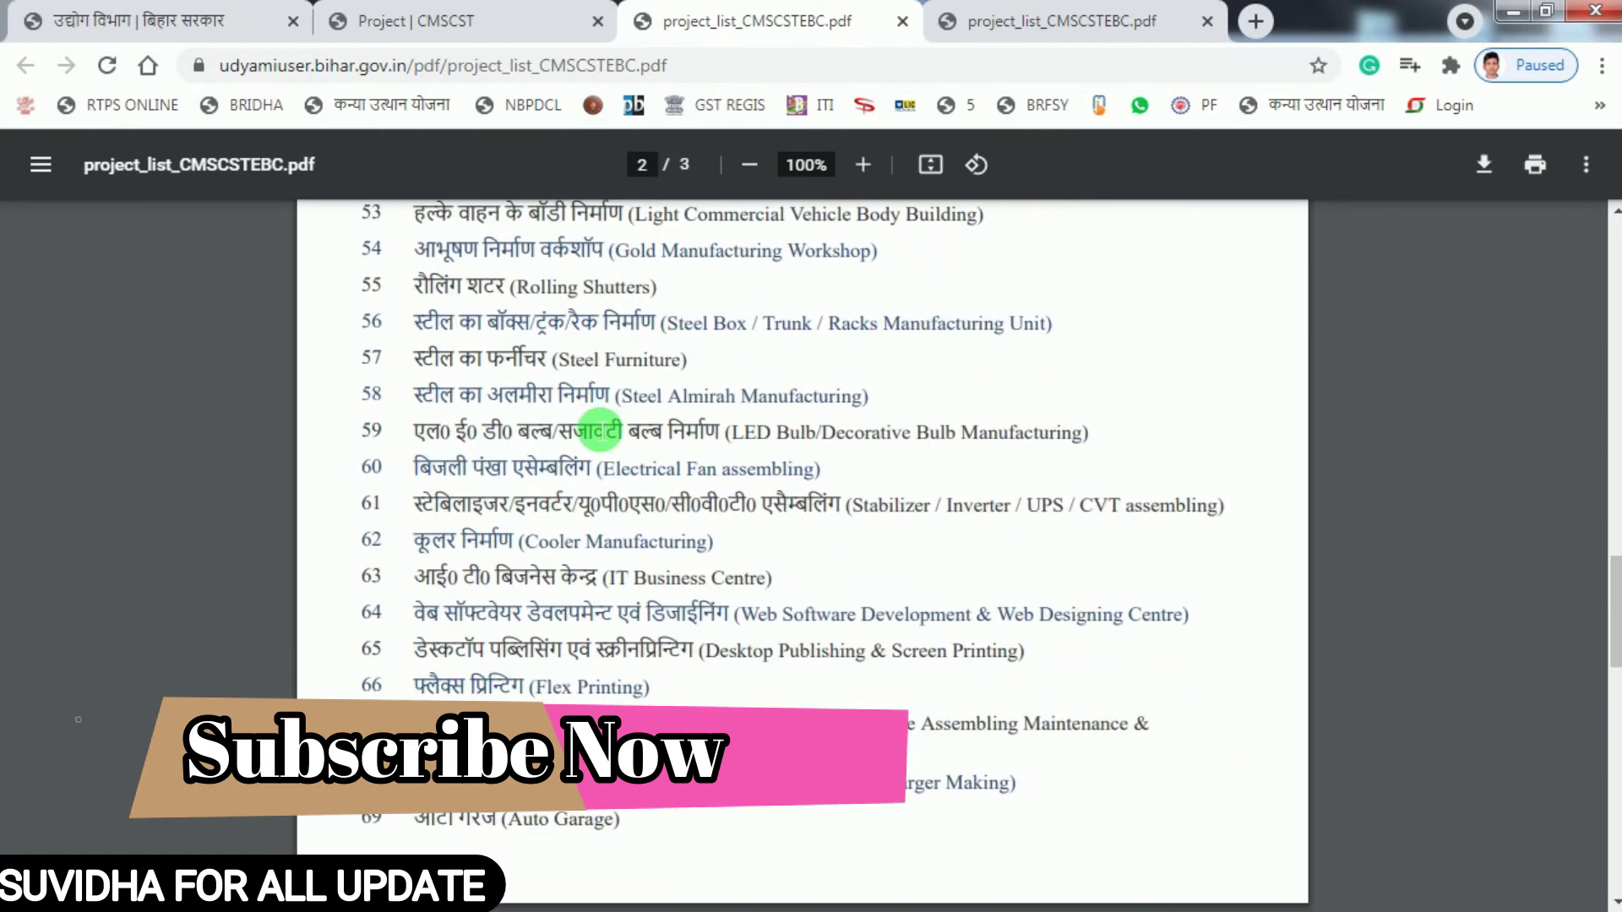
pyautogui.scroll(-2, 598, 428)
pyautogui.scroll(5, 597, 426)
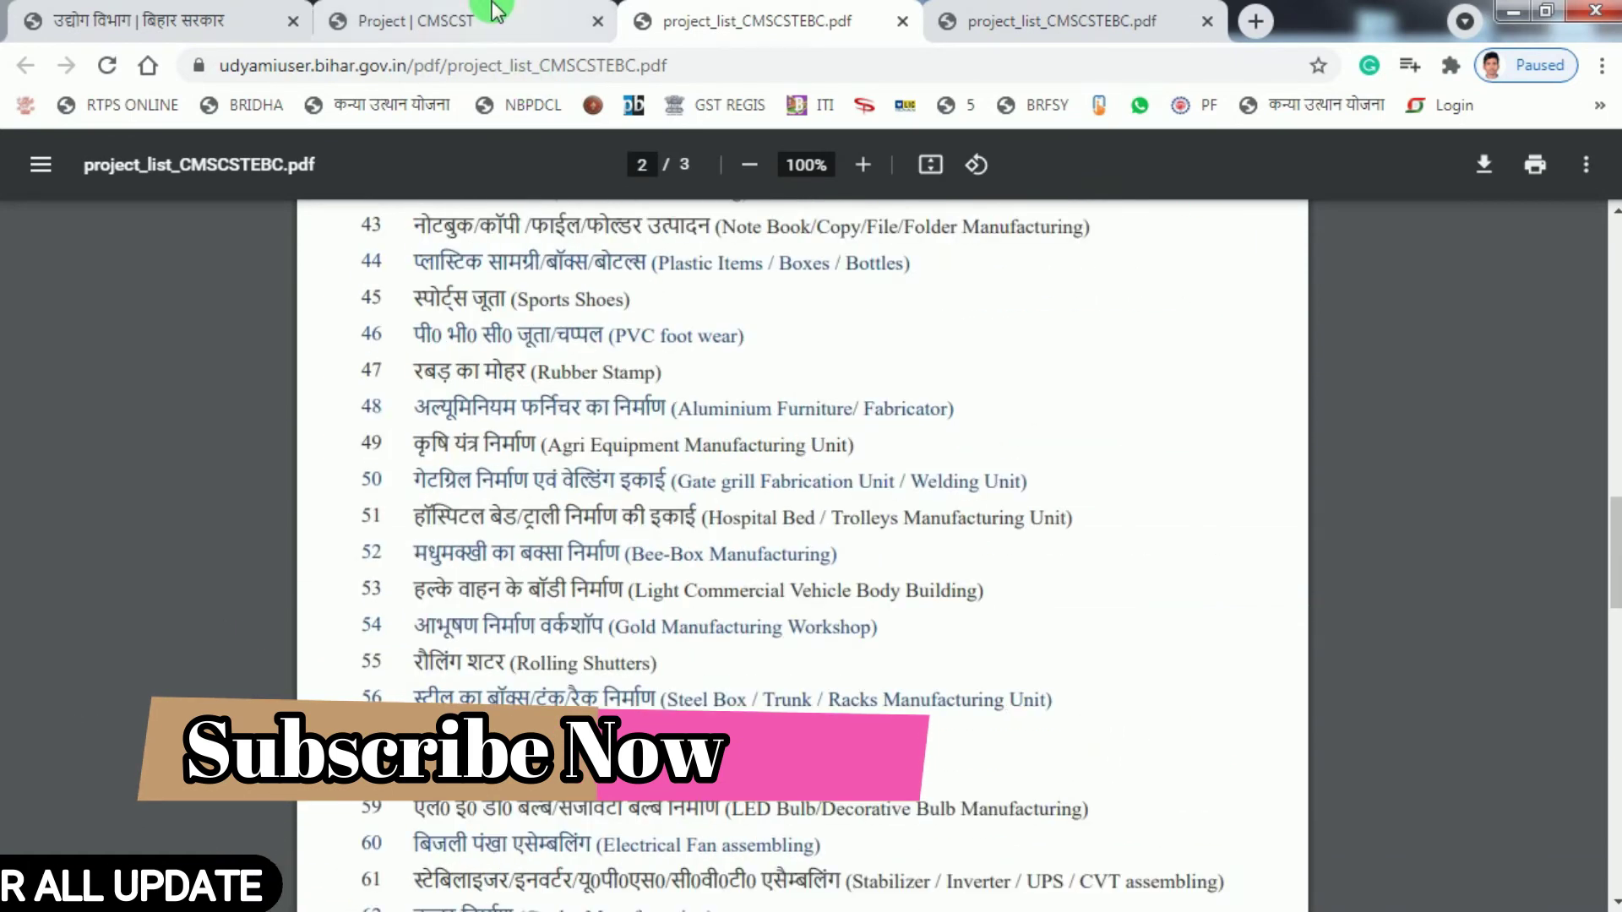
# In the project details form, choose अन्य (Others) as the project name and enter ONLINE RELATED WORK as the custom name
pyautogui.click(492, 12)
pyautogui.moveTo(425, 684); pyautogui.dragTo(536, 738)
pyautogui.click(536, 738)
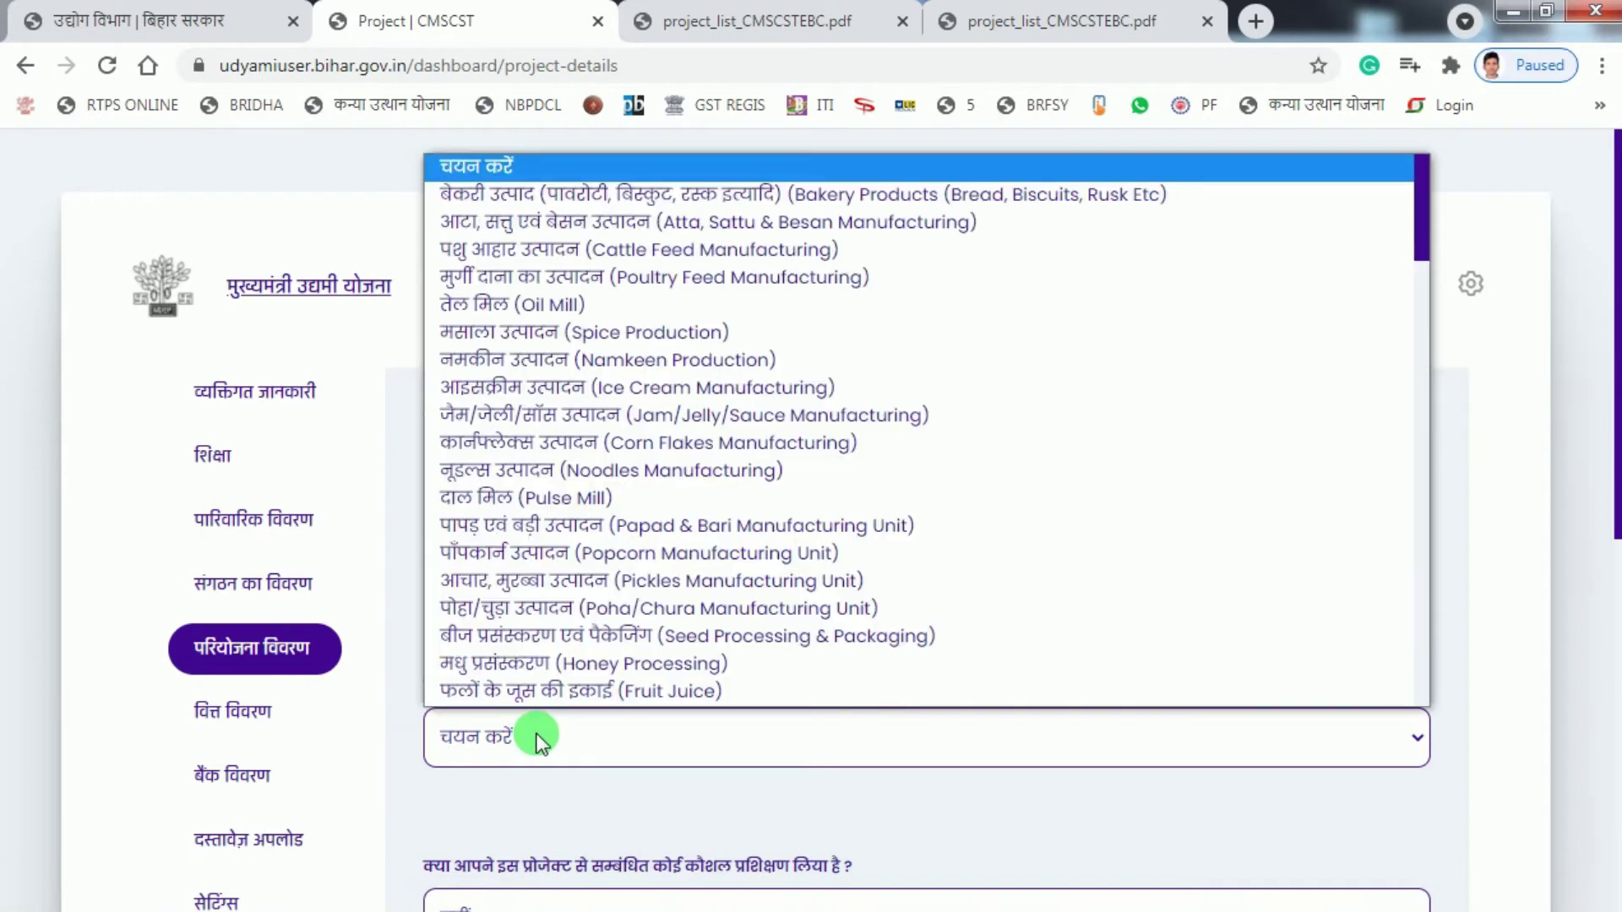
pyautogui.click(740, 13)
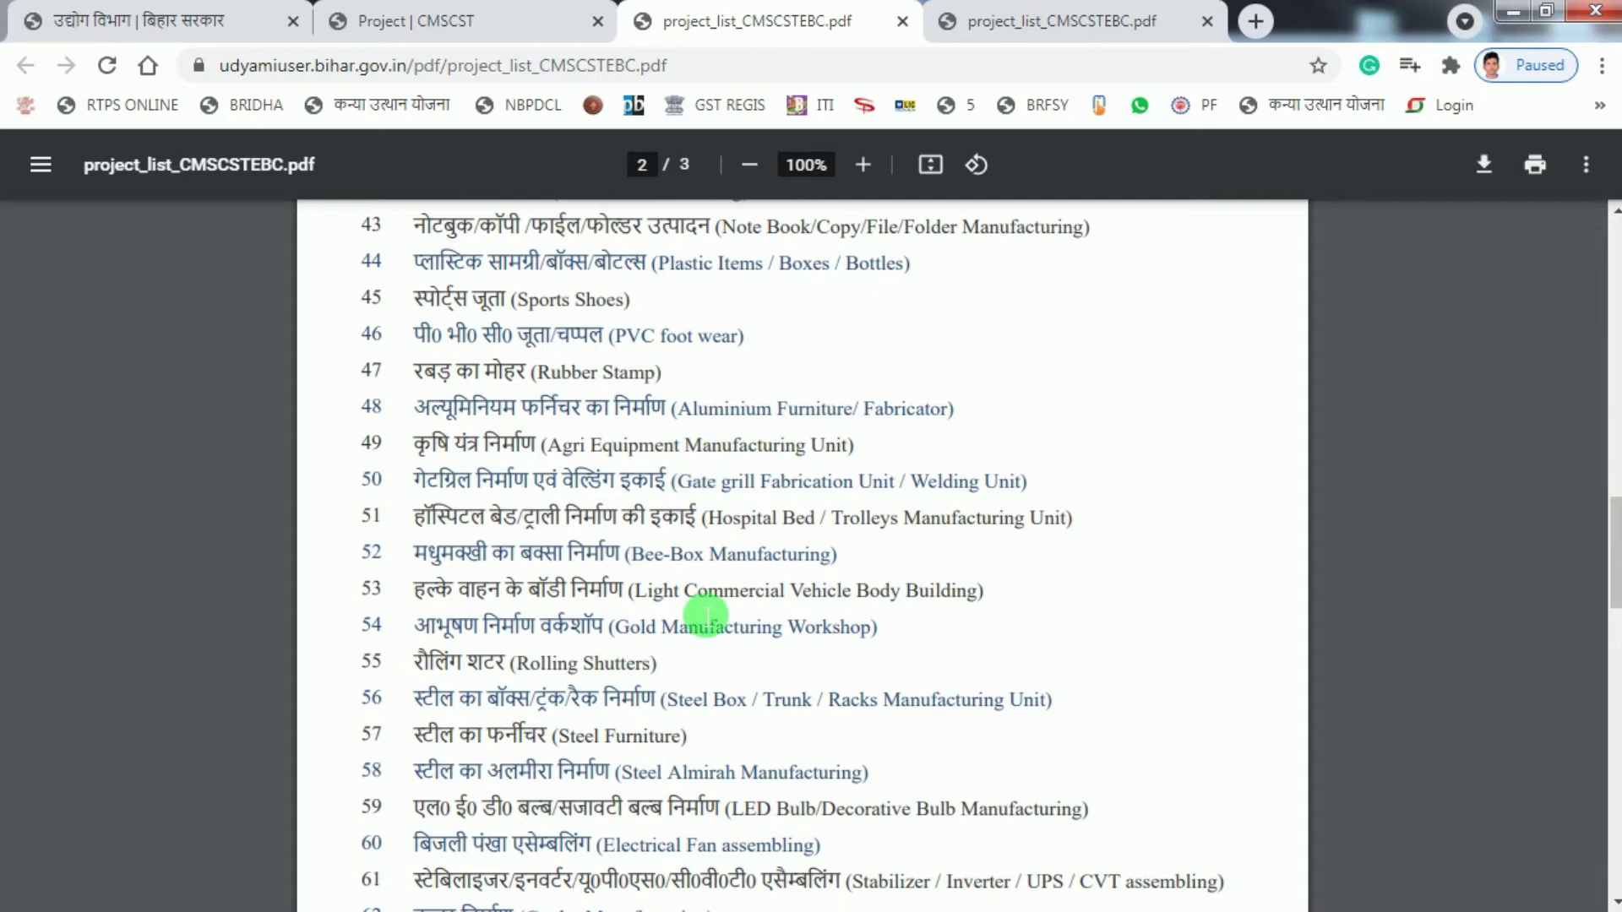
pyautogui.click(524, 21)
pyautogui.click(555, 735)
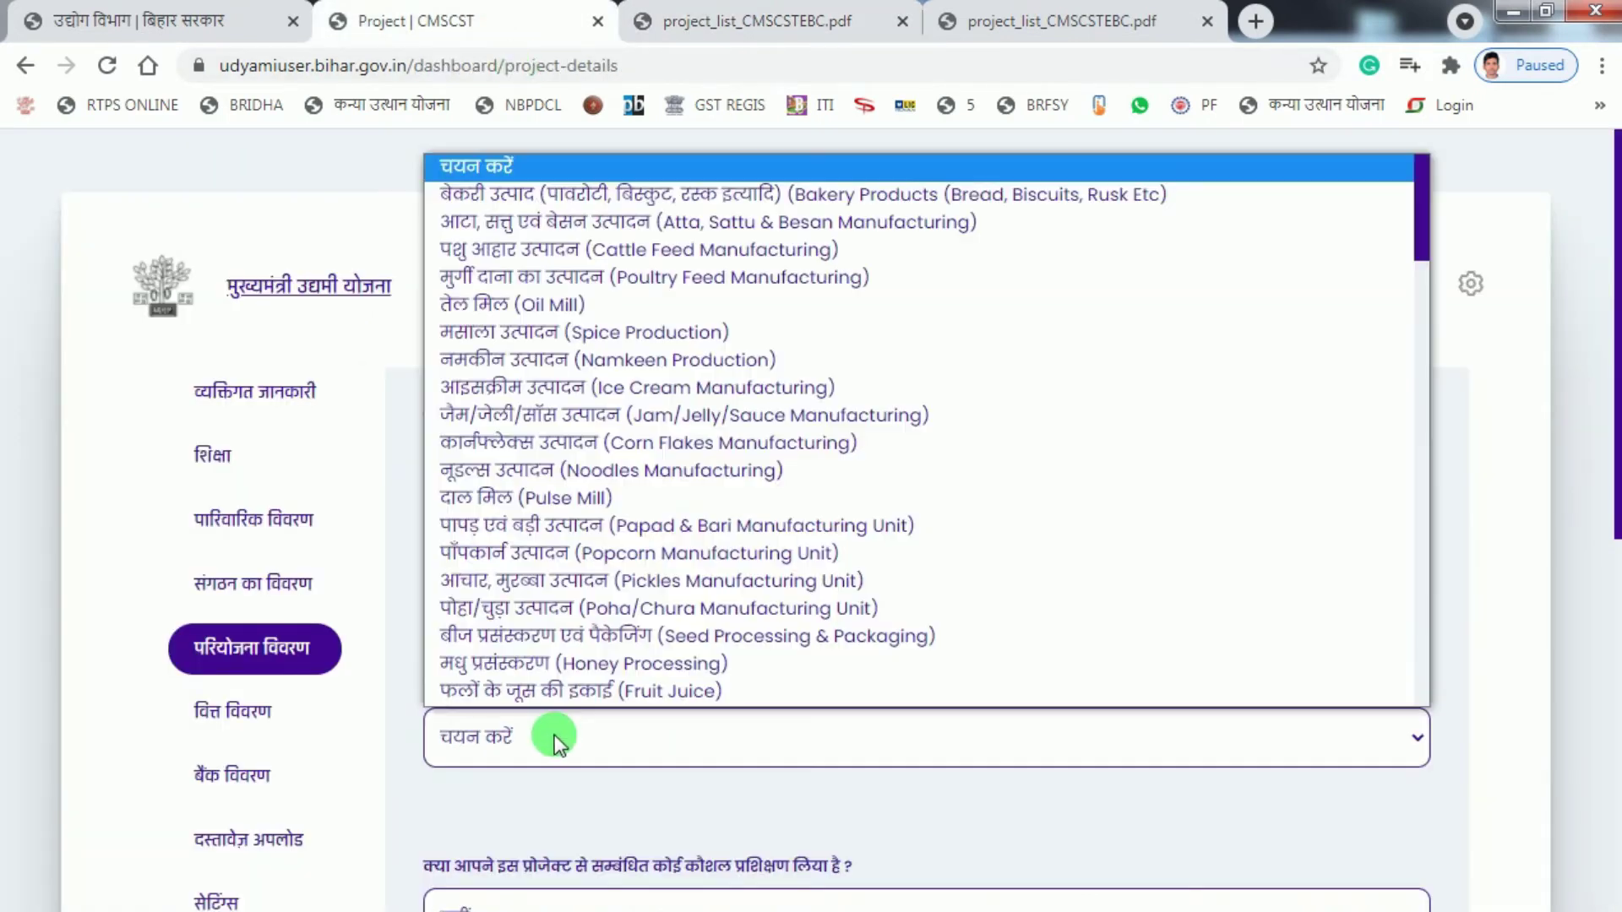
pyautogui.scroll(-1, 592, 417)
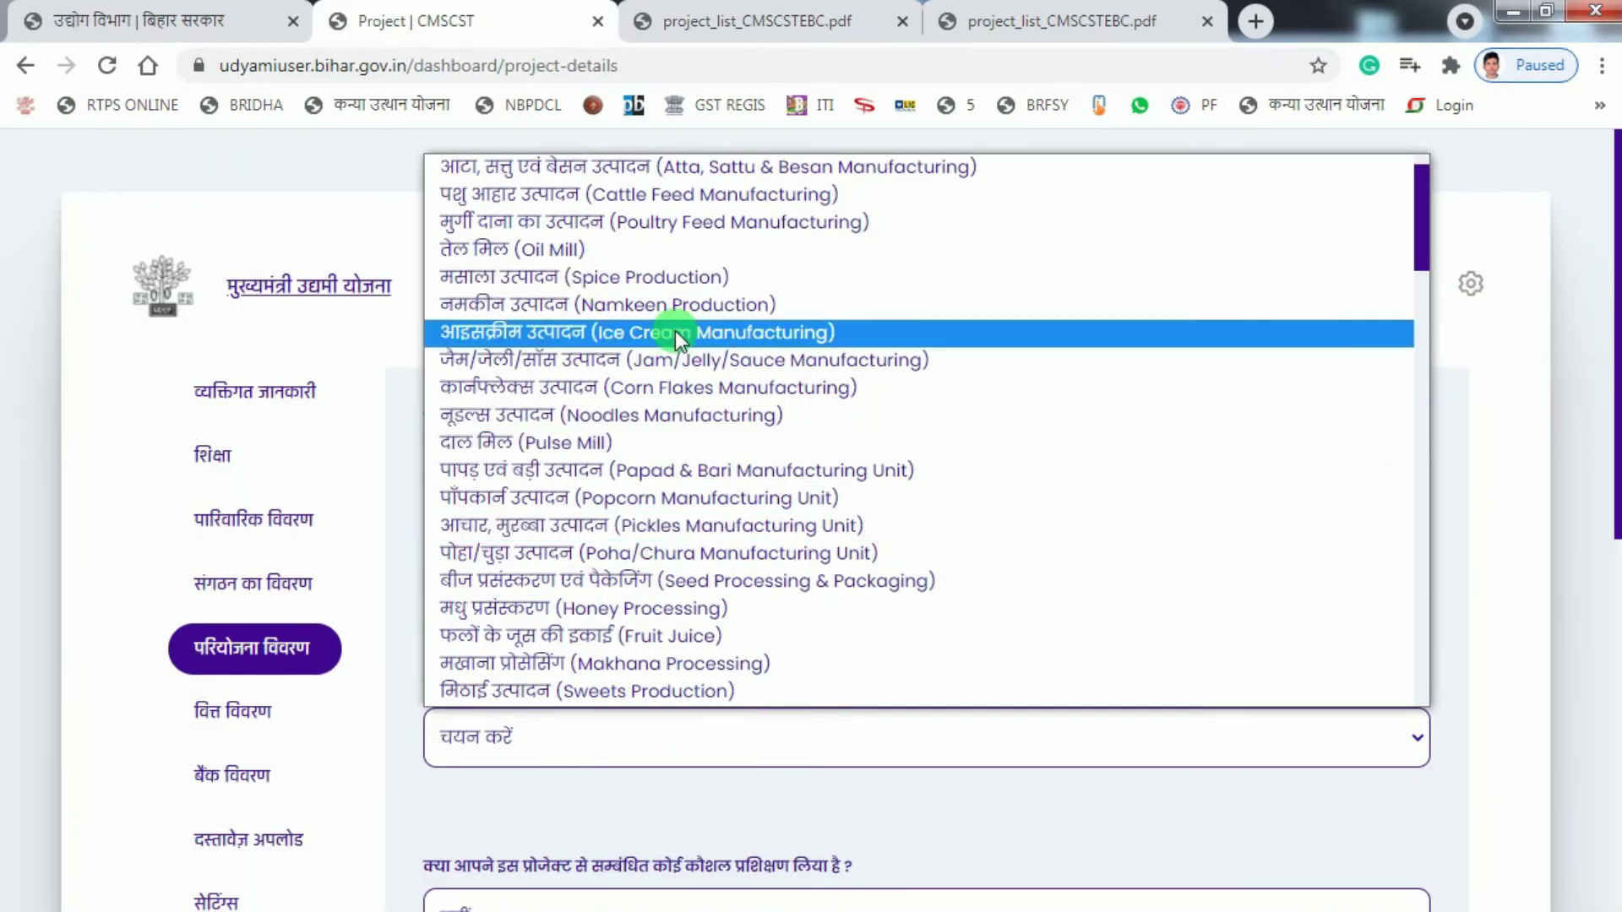
pyautogui.scroll(-9, 676, 338)
pyautogui.click(679, 449)
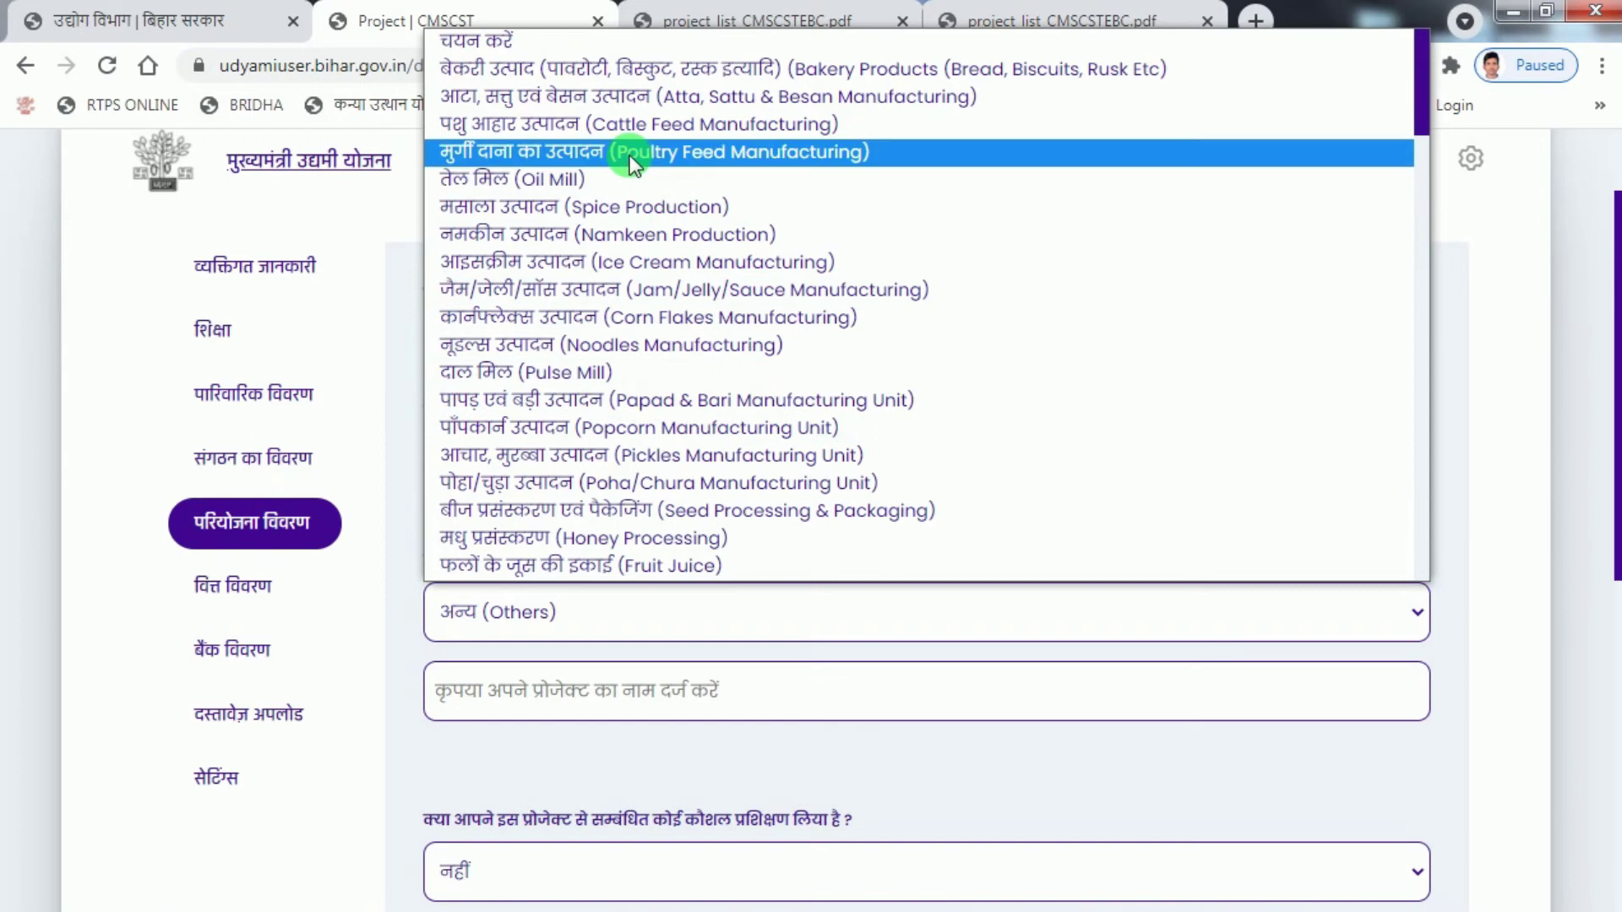
pyautogui.scroll(-20, 640, 332)
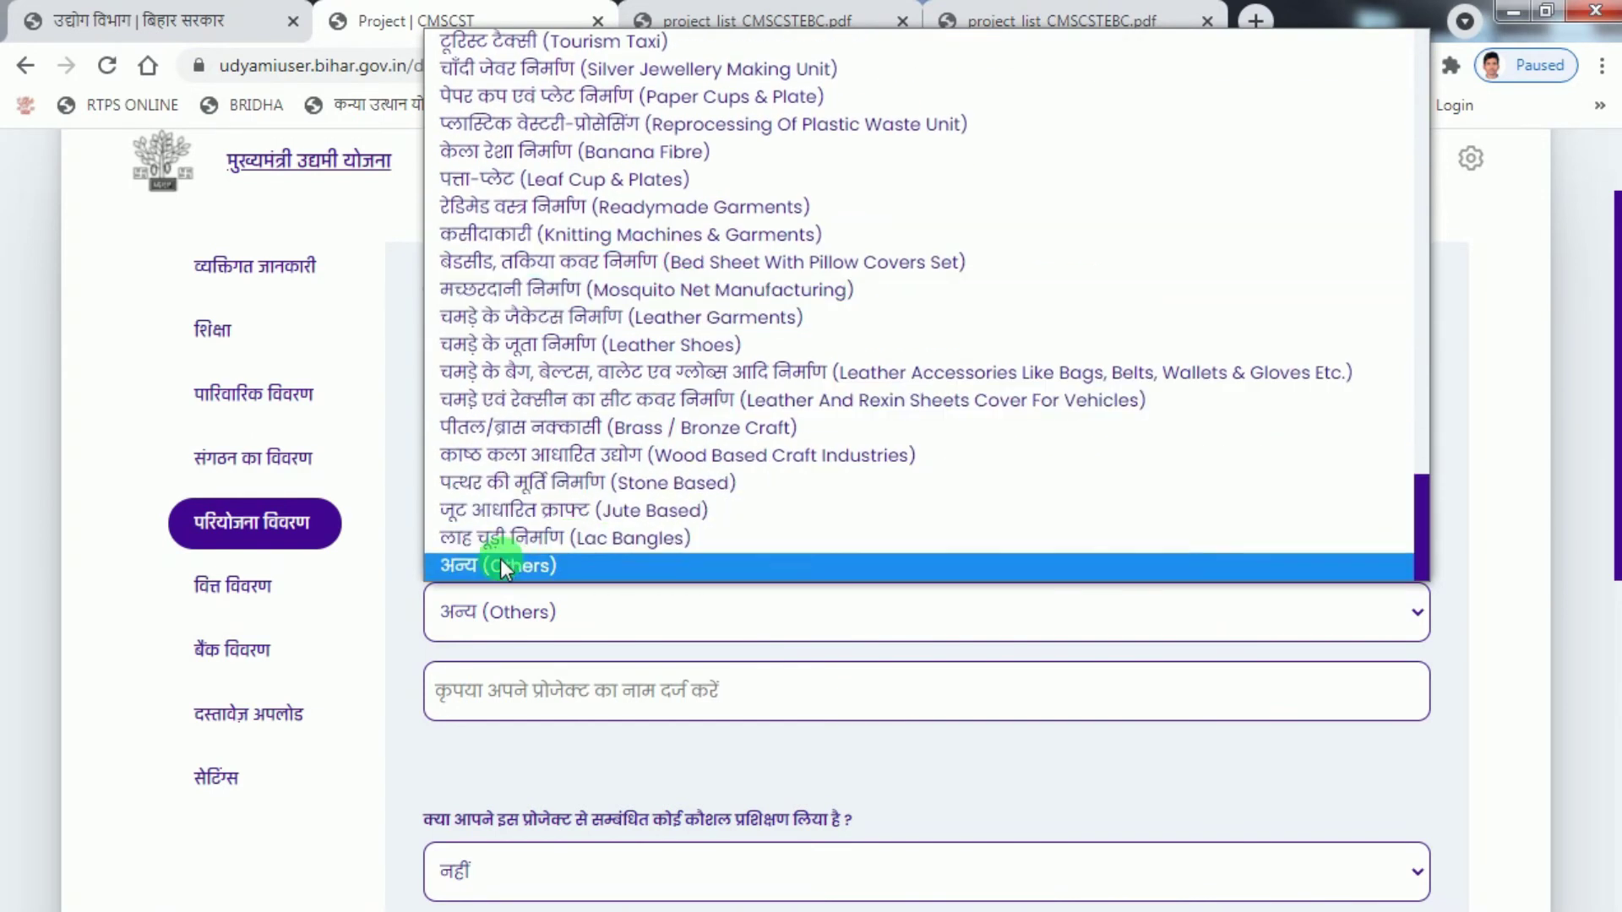
pyautogui.click(546, 563)
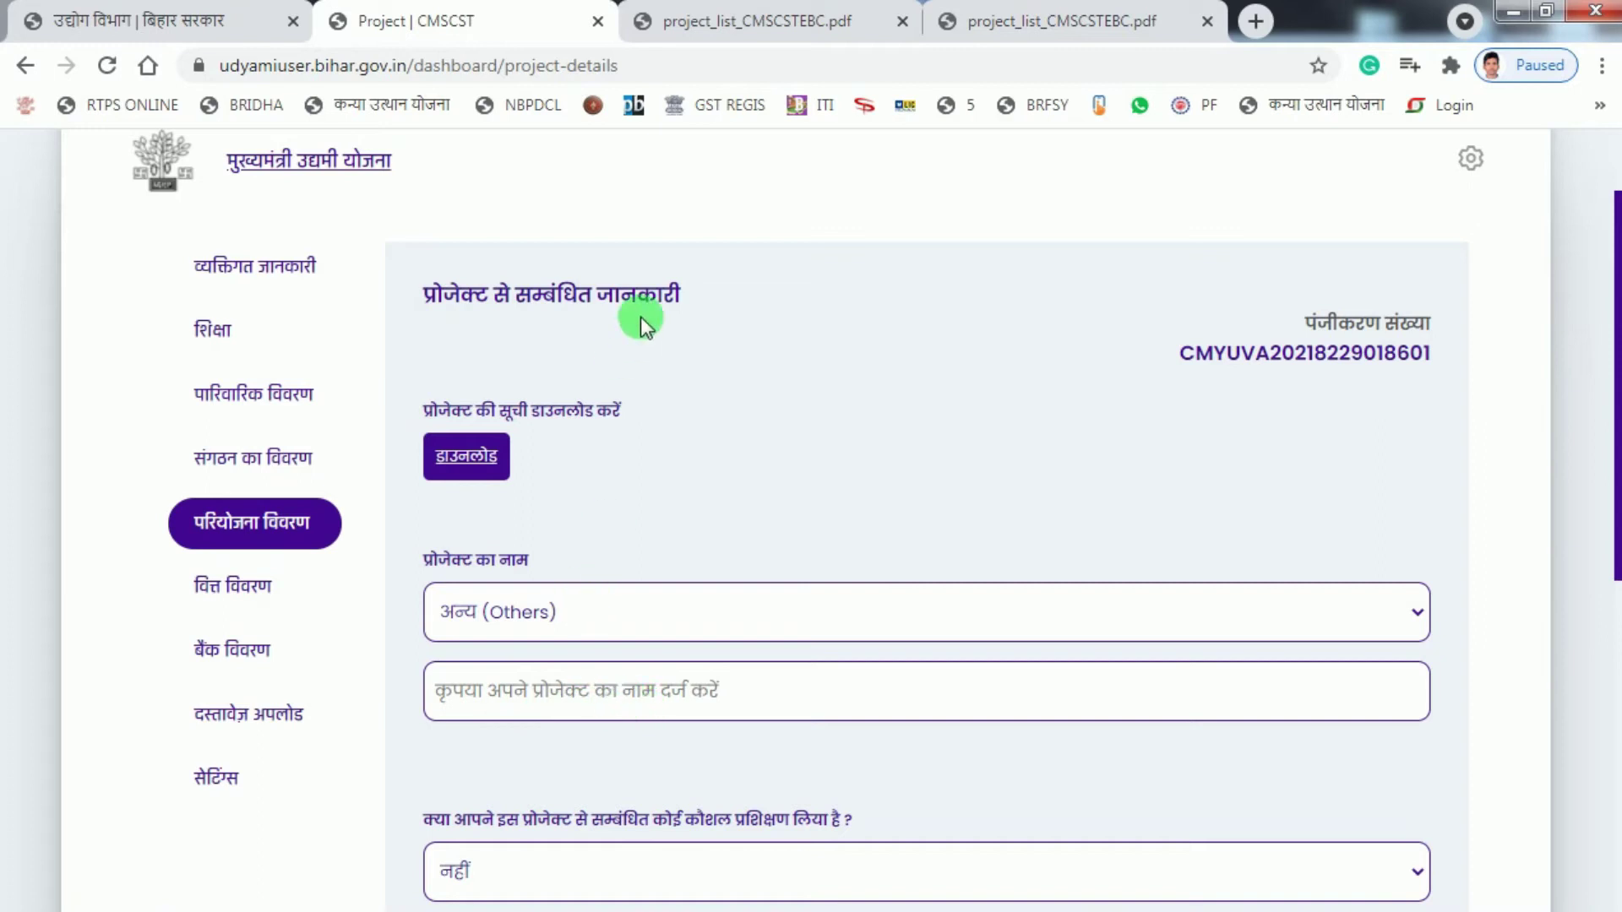
pyautogui.click(560, 693)
pyautogui.write('ONLINE RELATED WORK')
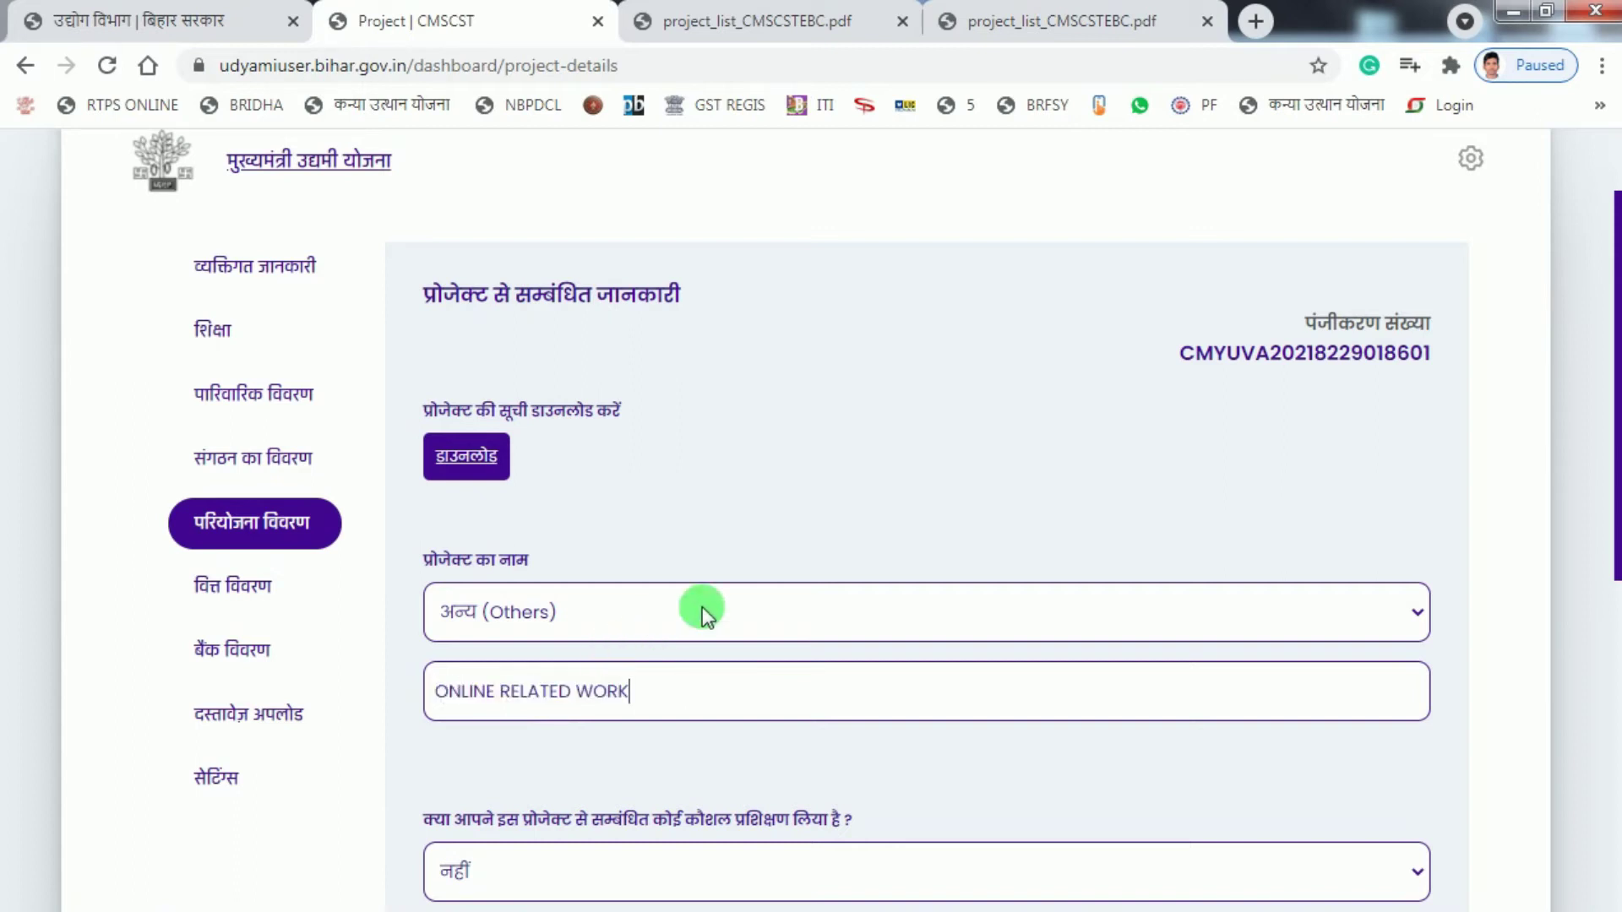
# Answer हाँ to the question about having taken skill training related to this project
pyautogui.scroll(-3, 848, 545)
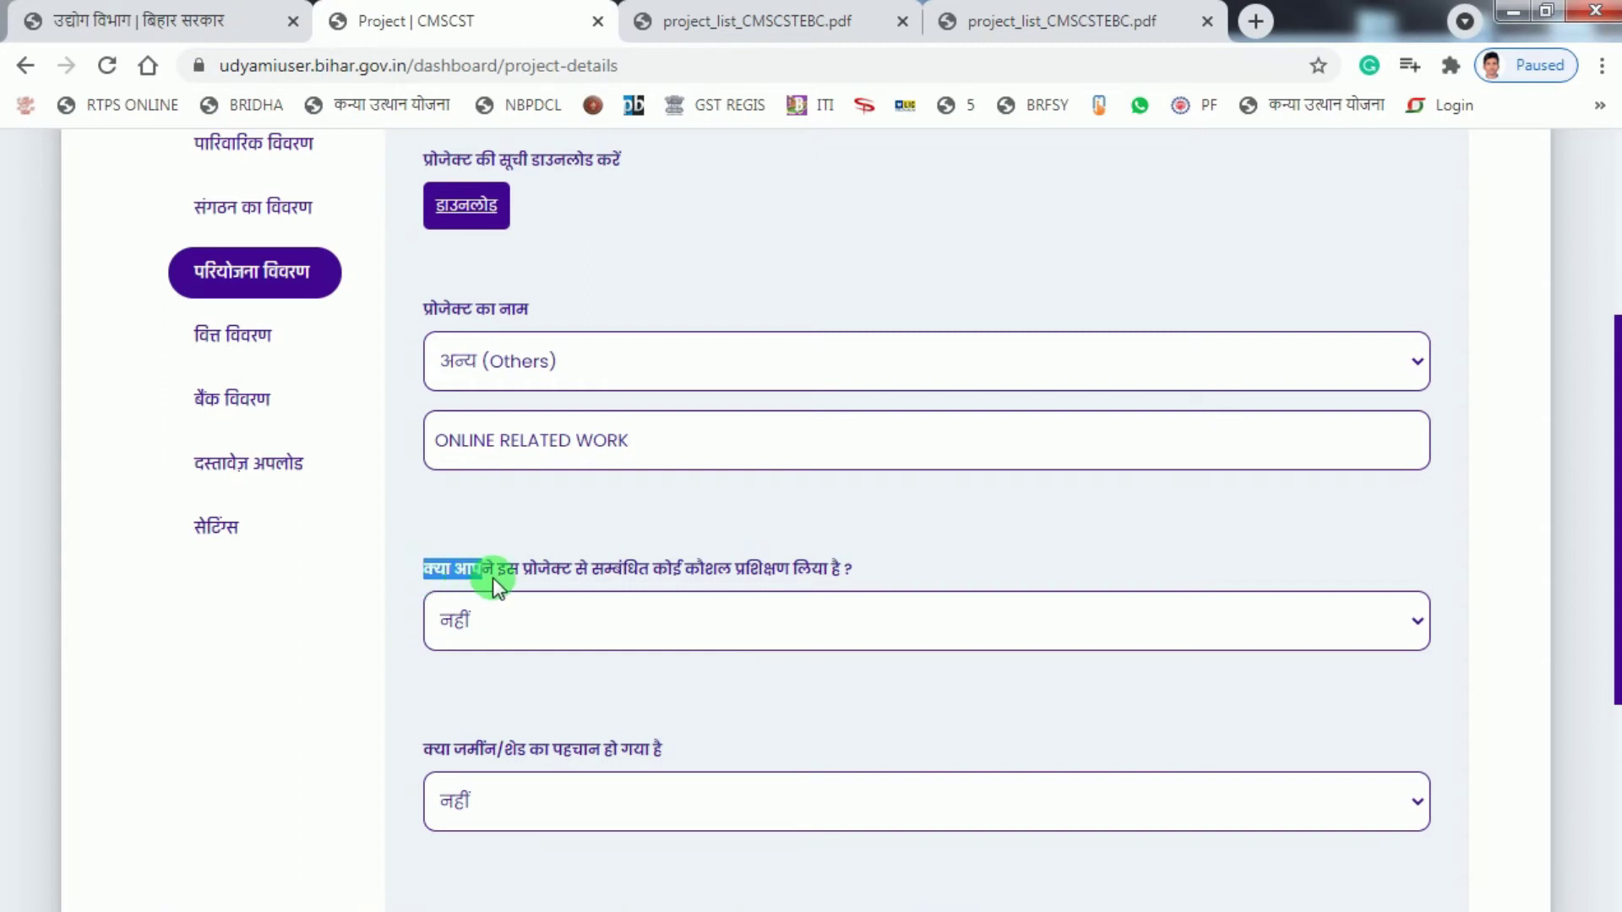
pyautogui.moveTo(555, 578); pyautogui.dragTo(760, 571)
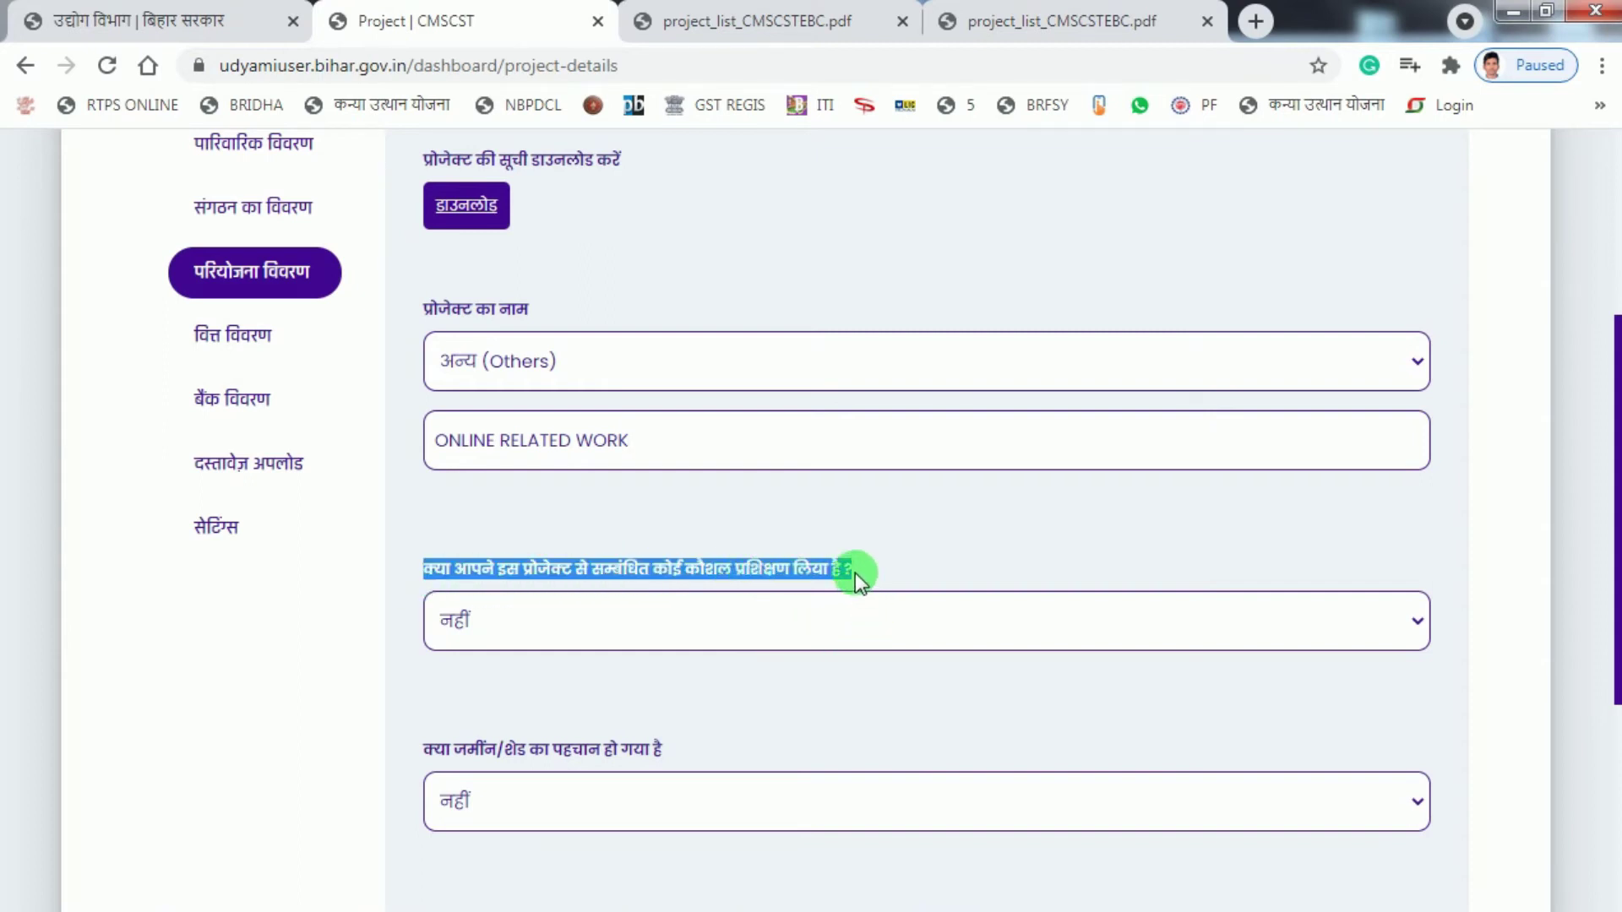
pyautogui.click(798, 563)
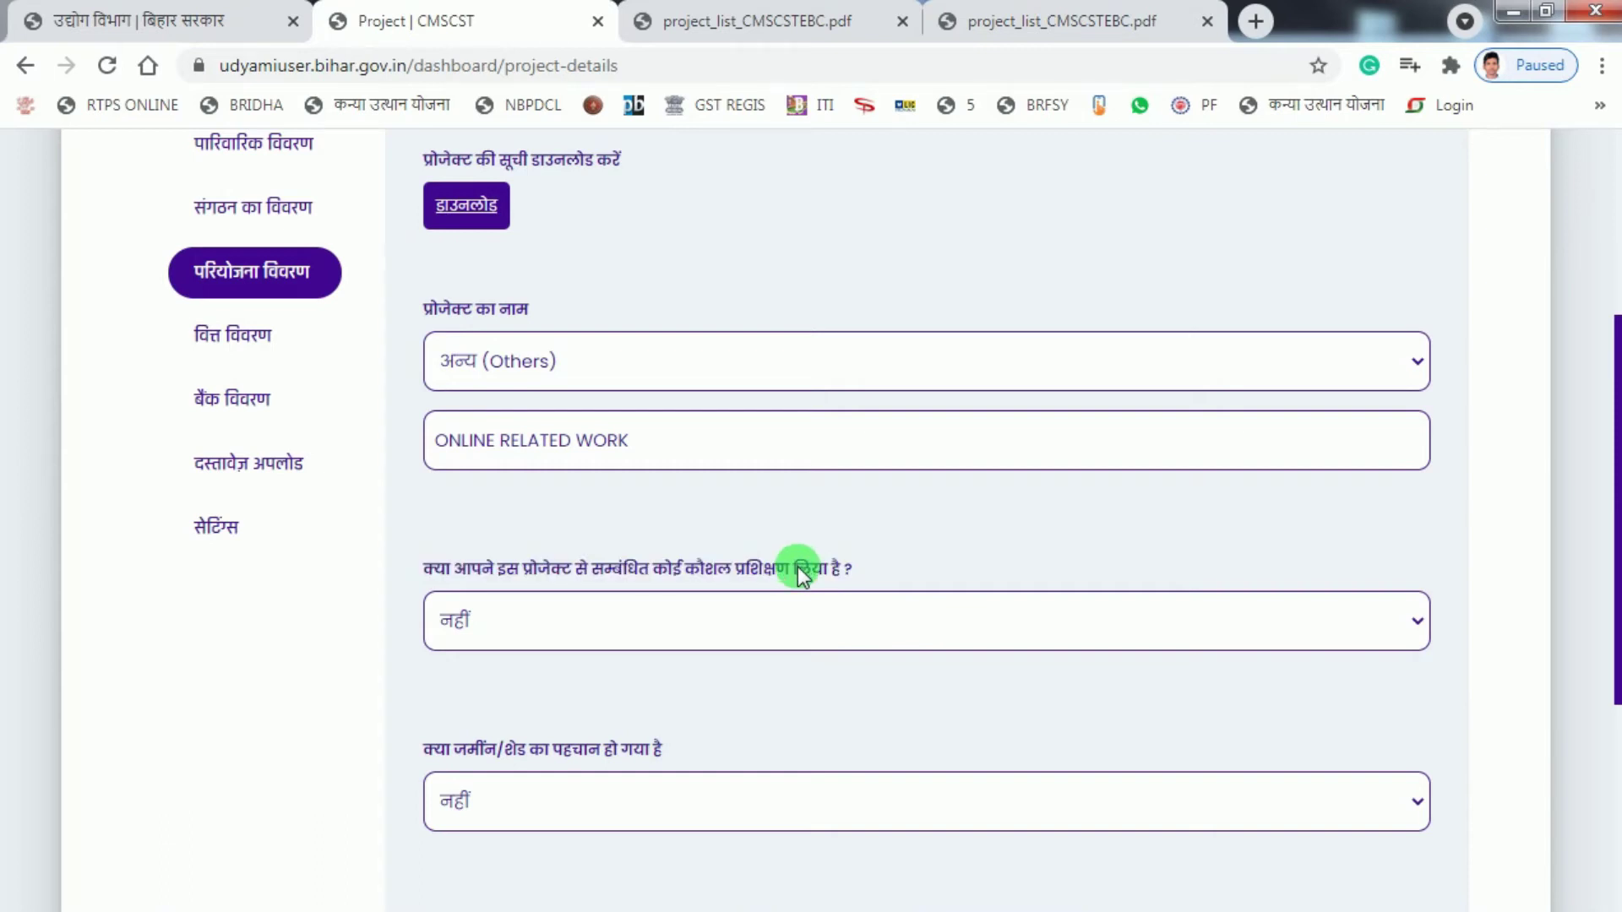
pyautogui.click(483, 615)
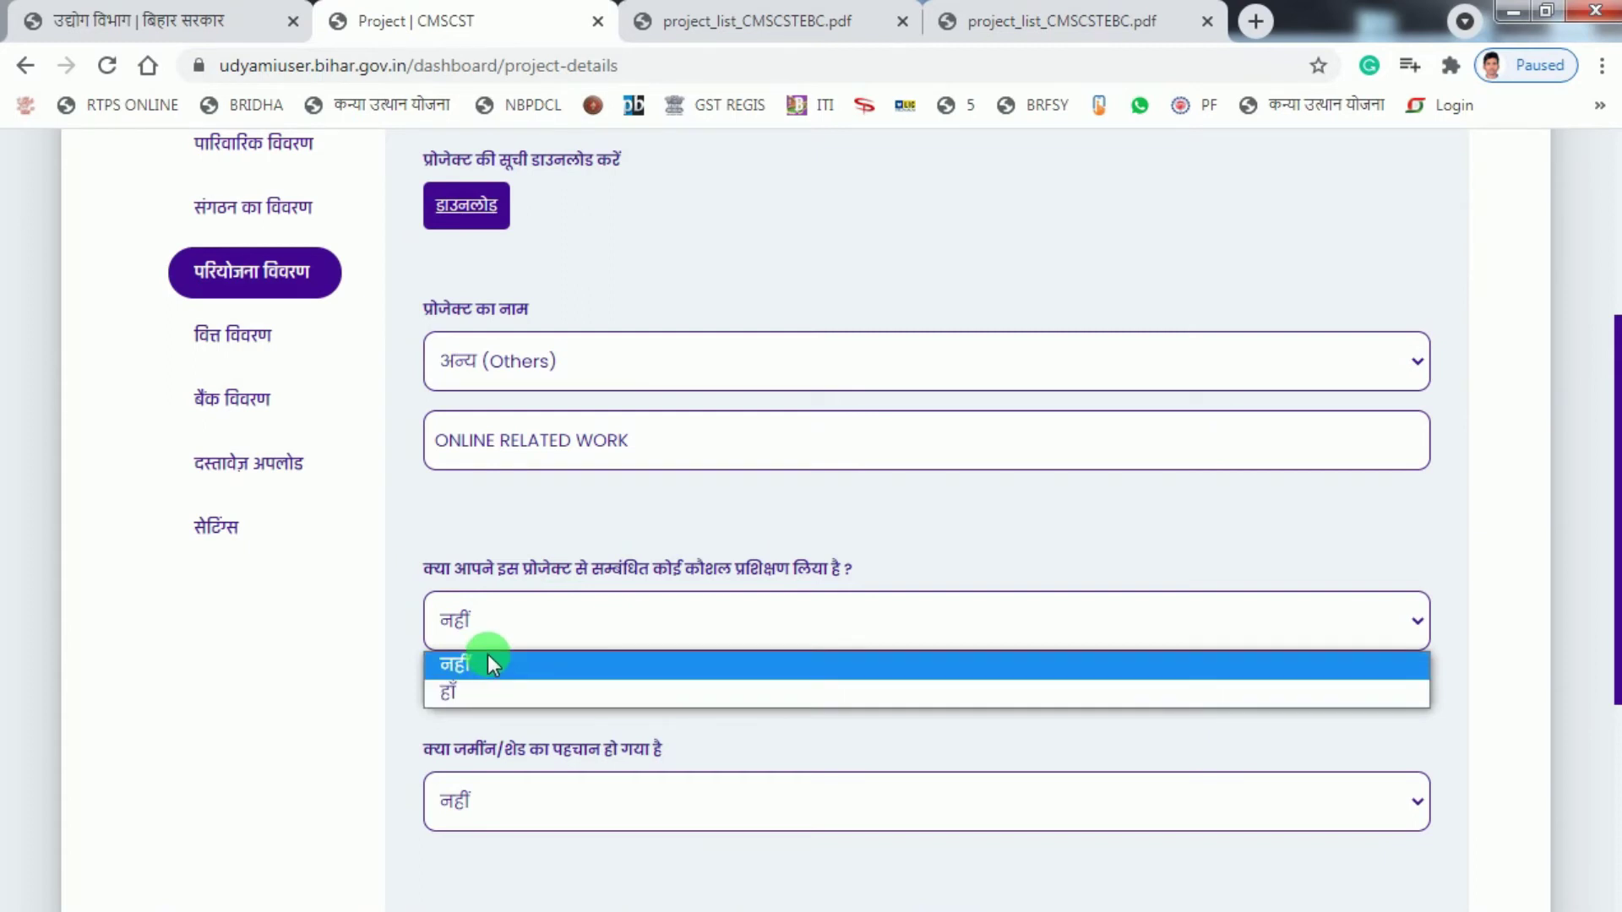
pyautogui.click(510, 692)
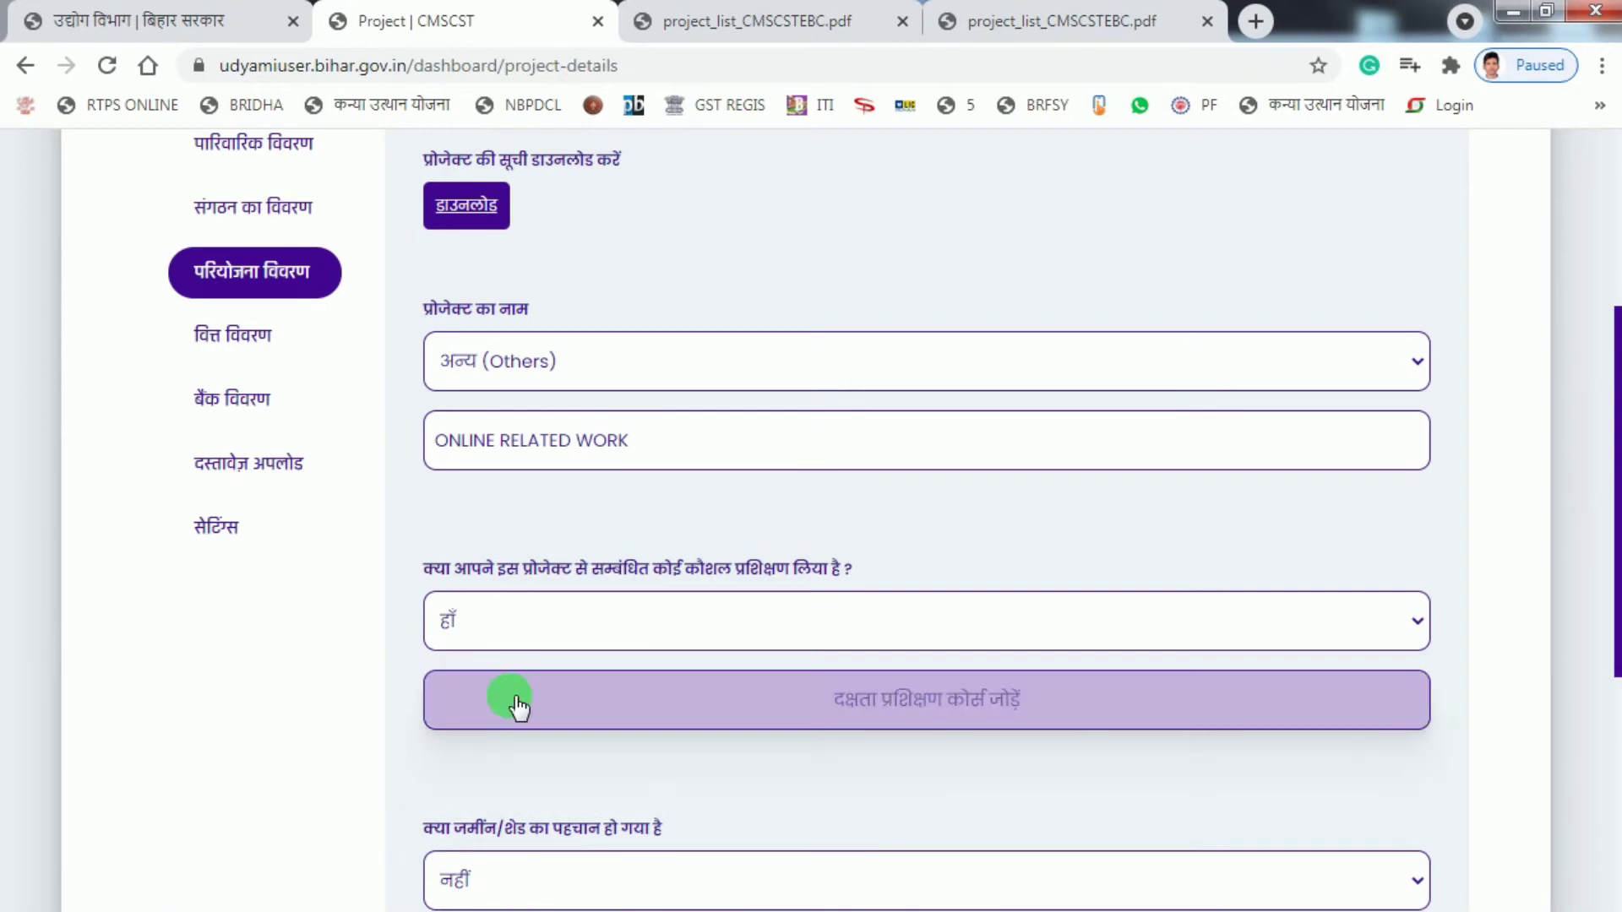
# Add a skill training course at WIZARD TECH COMPUTER ACADEMY, dated 01-01-2019, with trade ADCA and a duration of 12 months
pyautogui.scroll(-1, 517, 705)
pyautogui.scroll(-1, 517, 705)
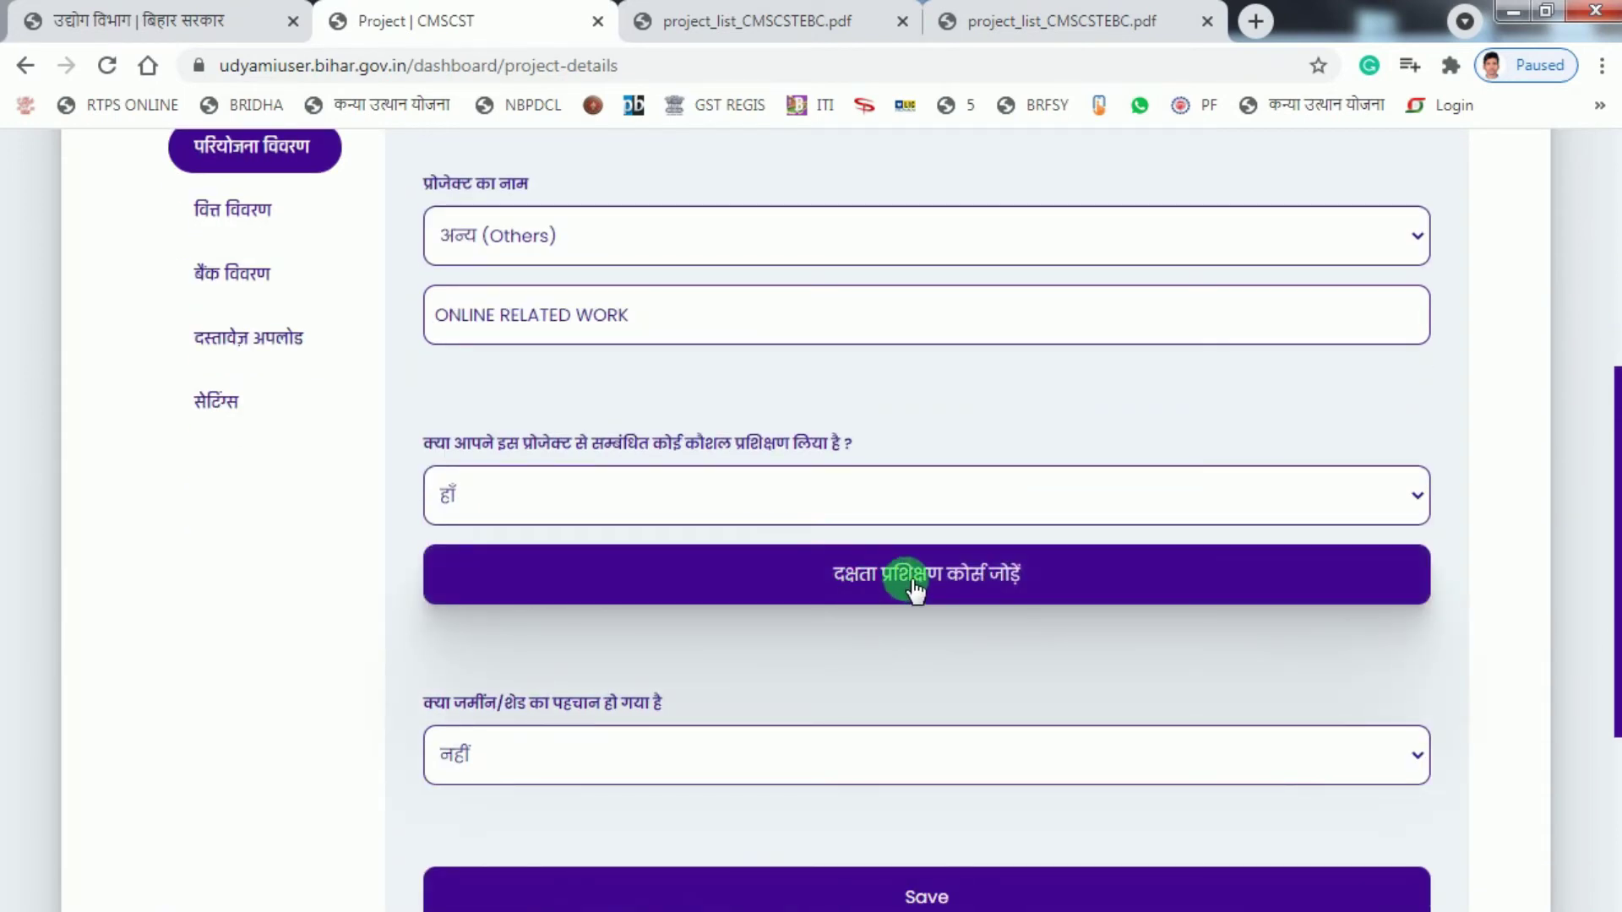
pyautogui.click(914, 590)
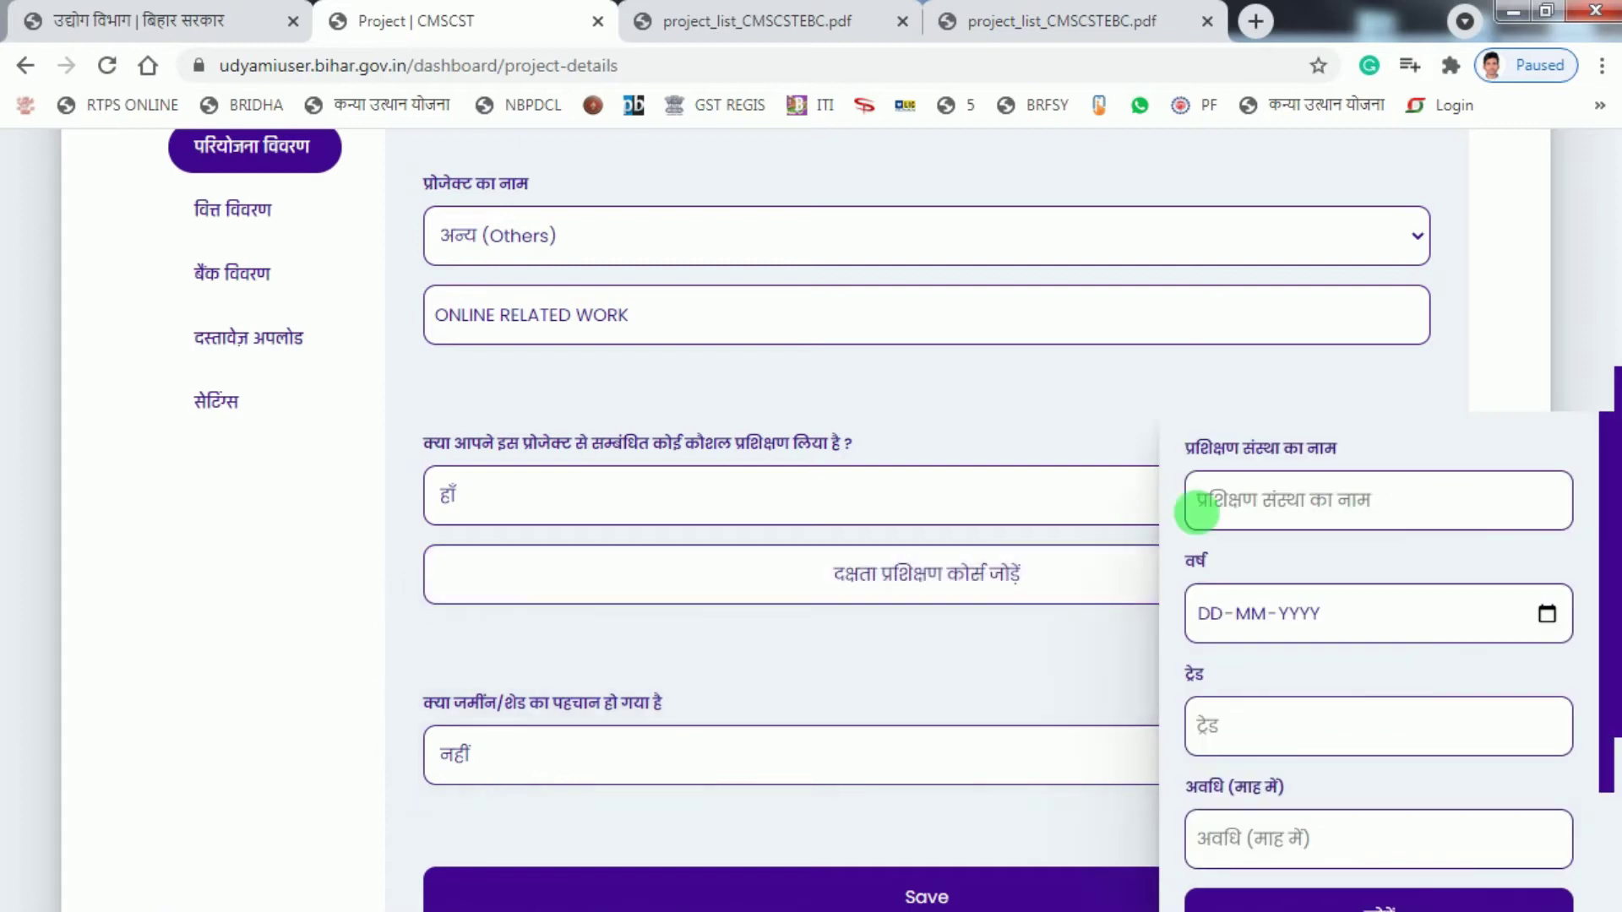
pyautogui.click(1281, 514)
pyautogui.write('WIZARD TECH COMPUTER ACADEMY')
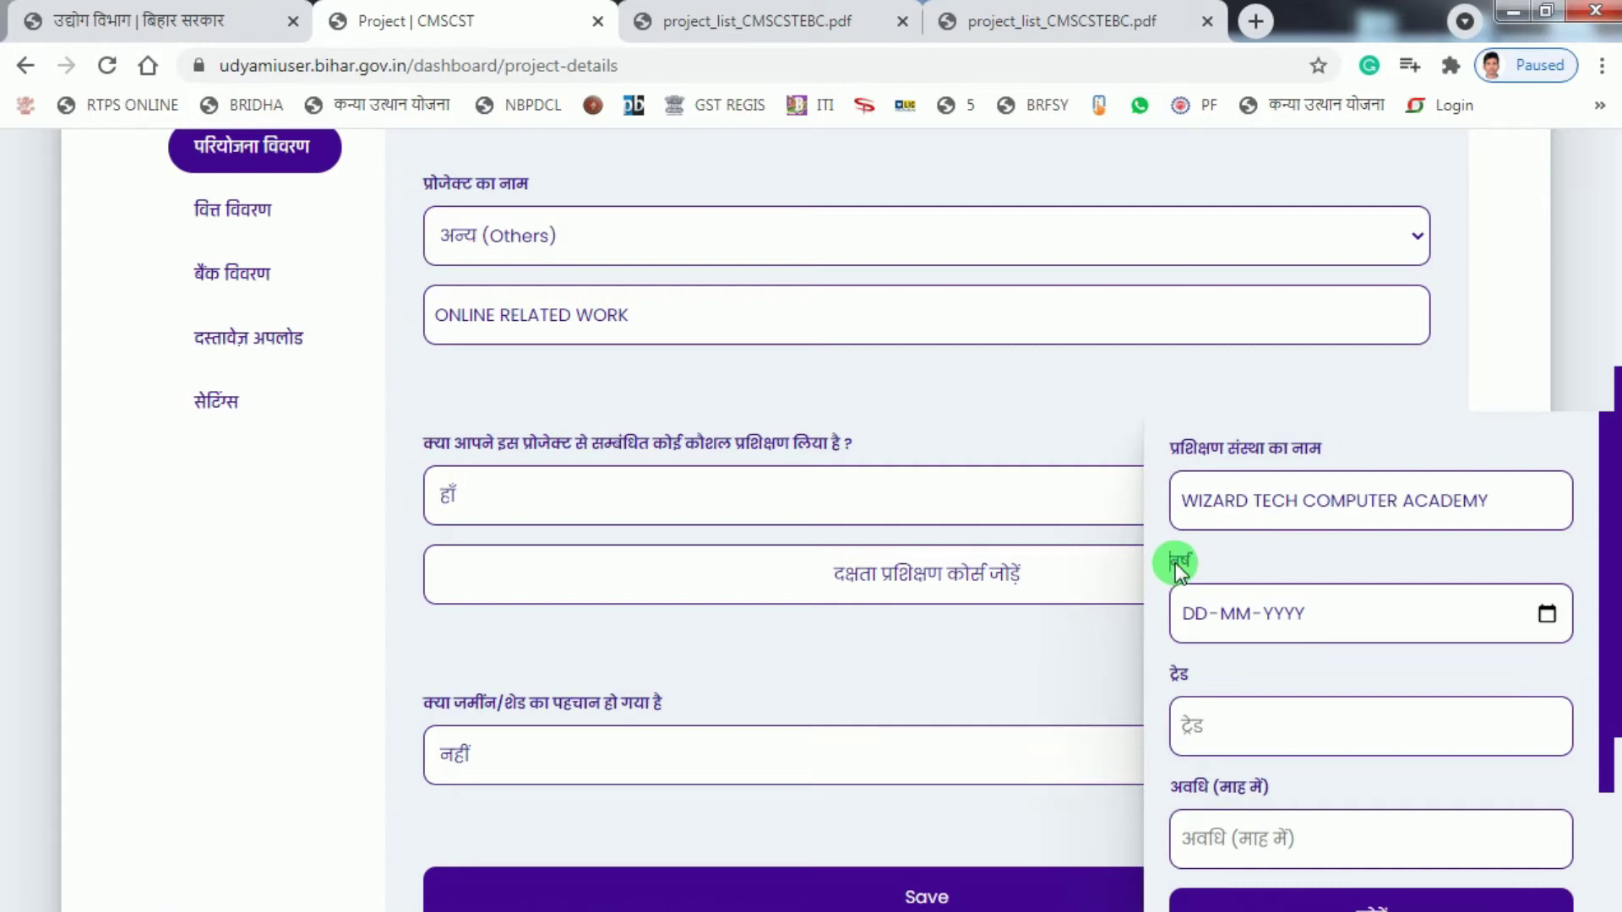
pyautogui.click(1547, 614)
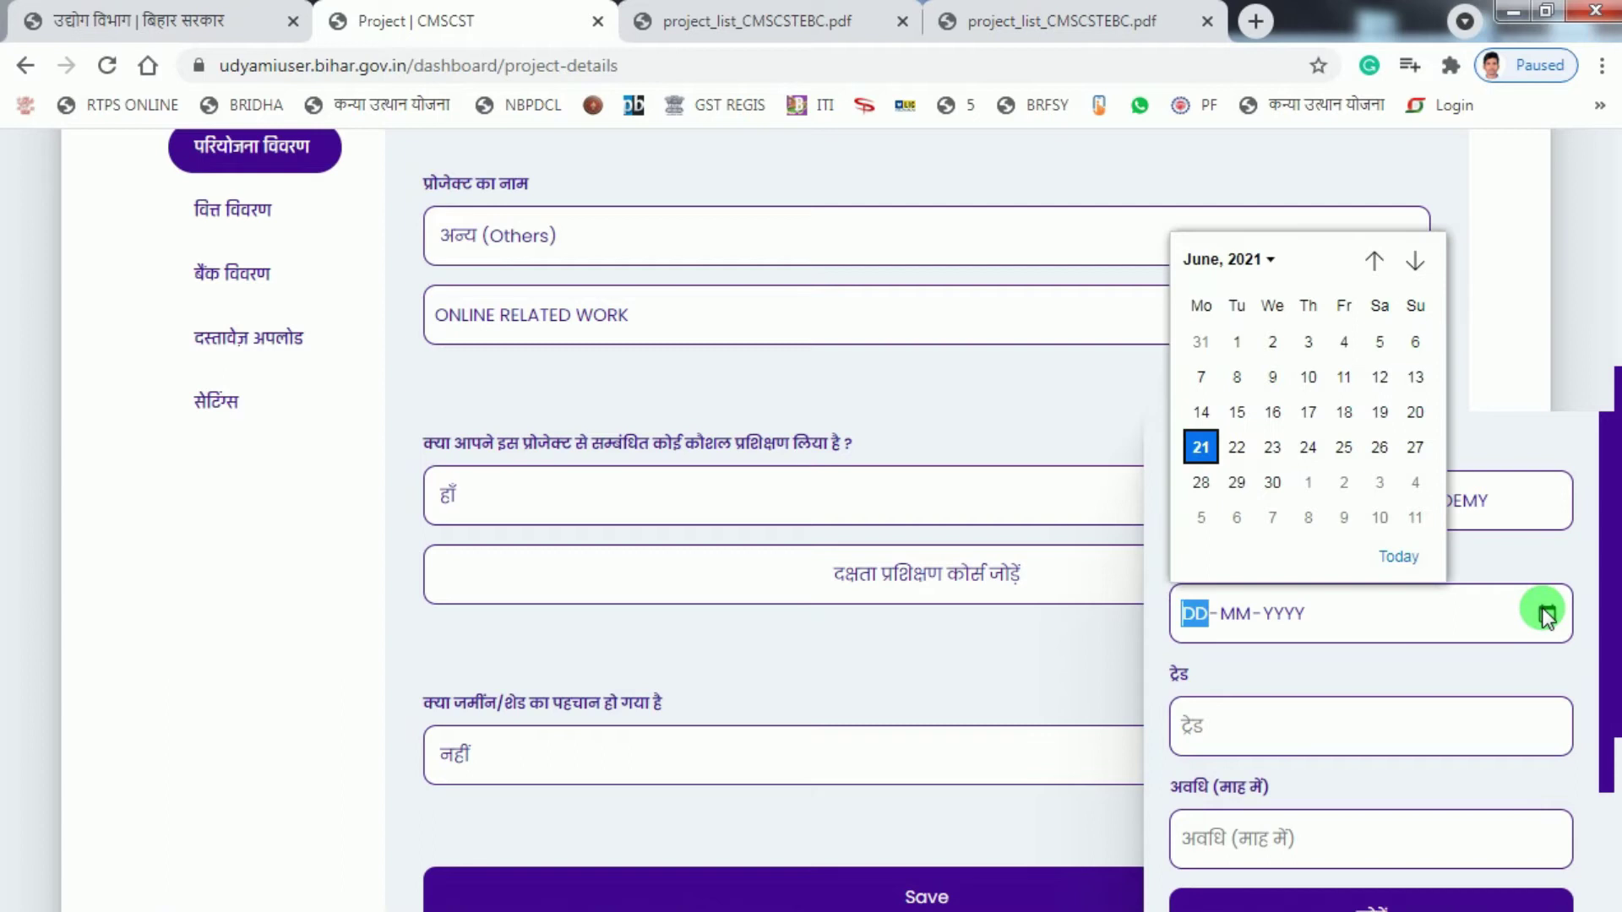
pyautogui.click(1261, 262)
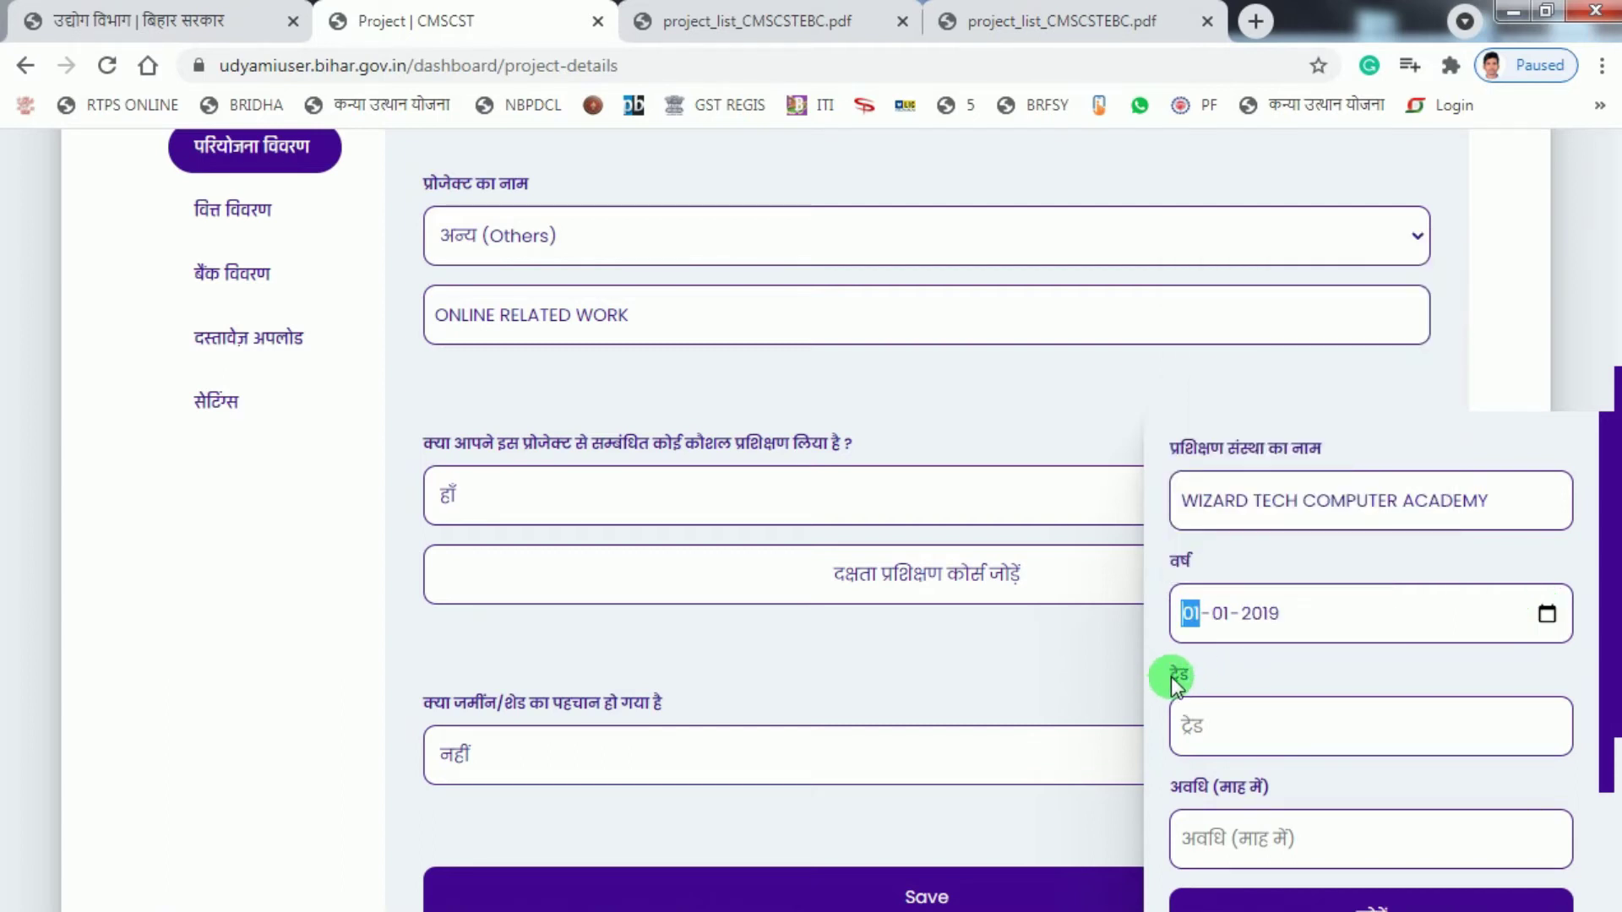
pyautogui.doubleClick(1173, 675)
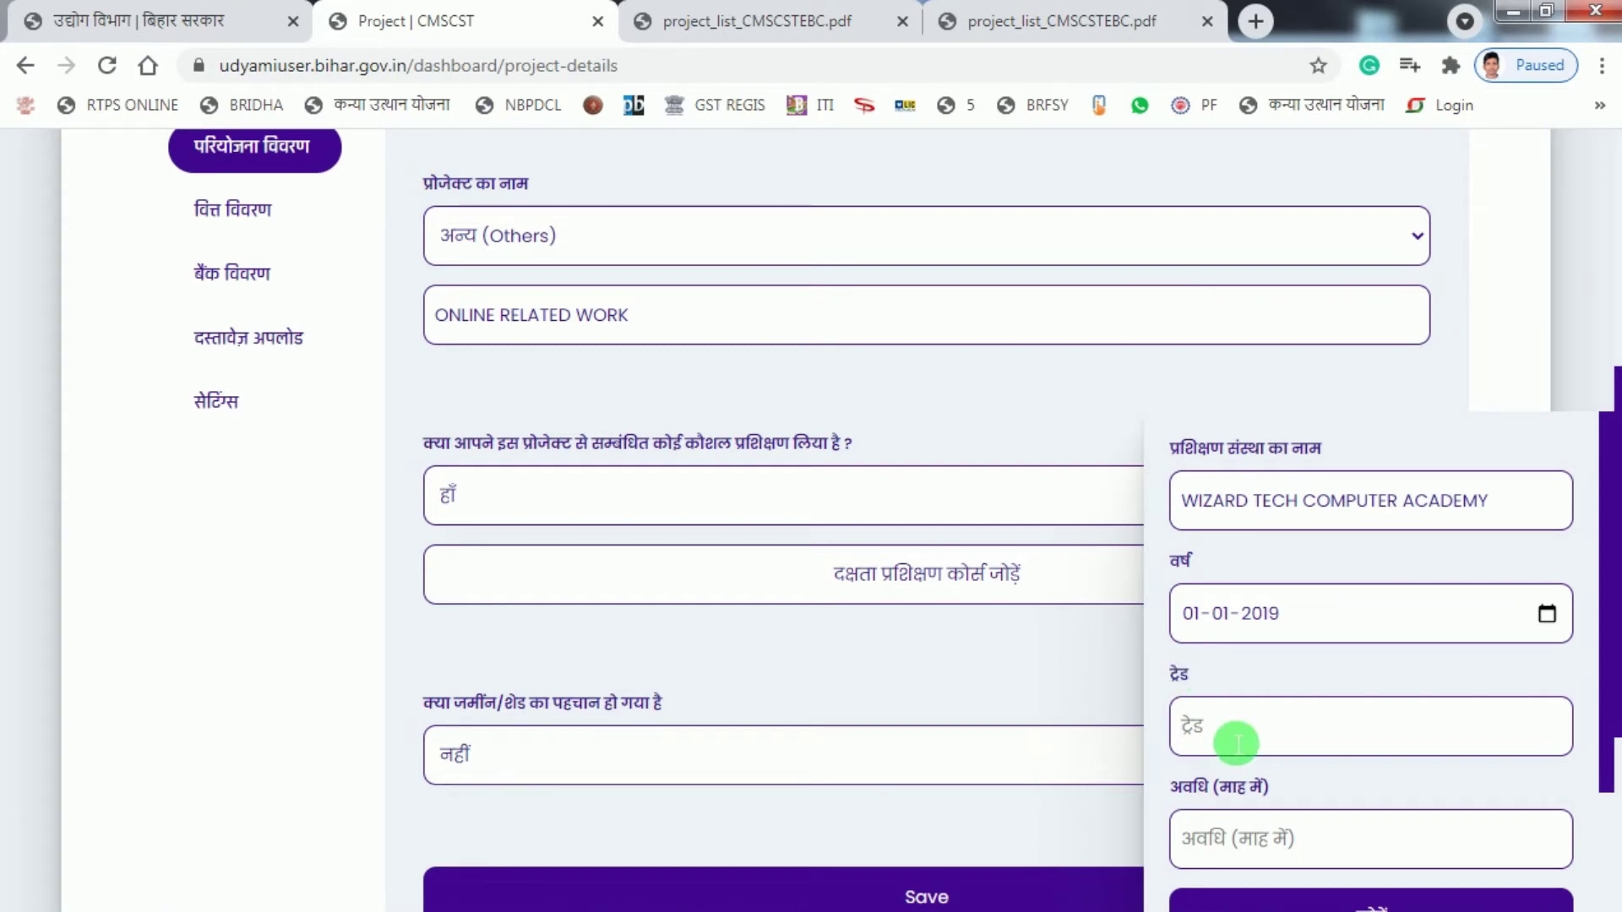
pyautogui.scroll(-2, 1238, 746)
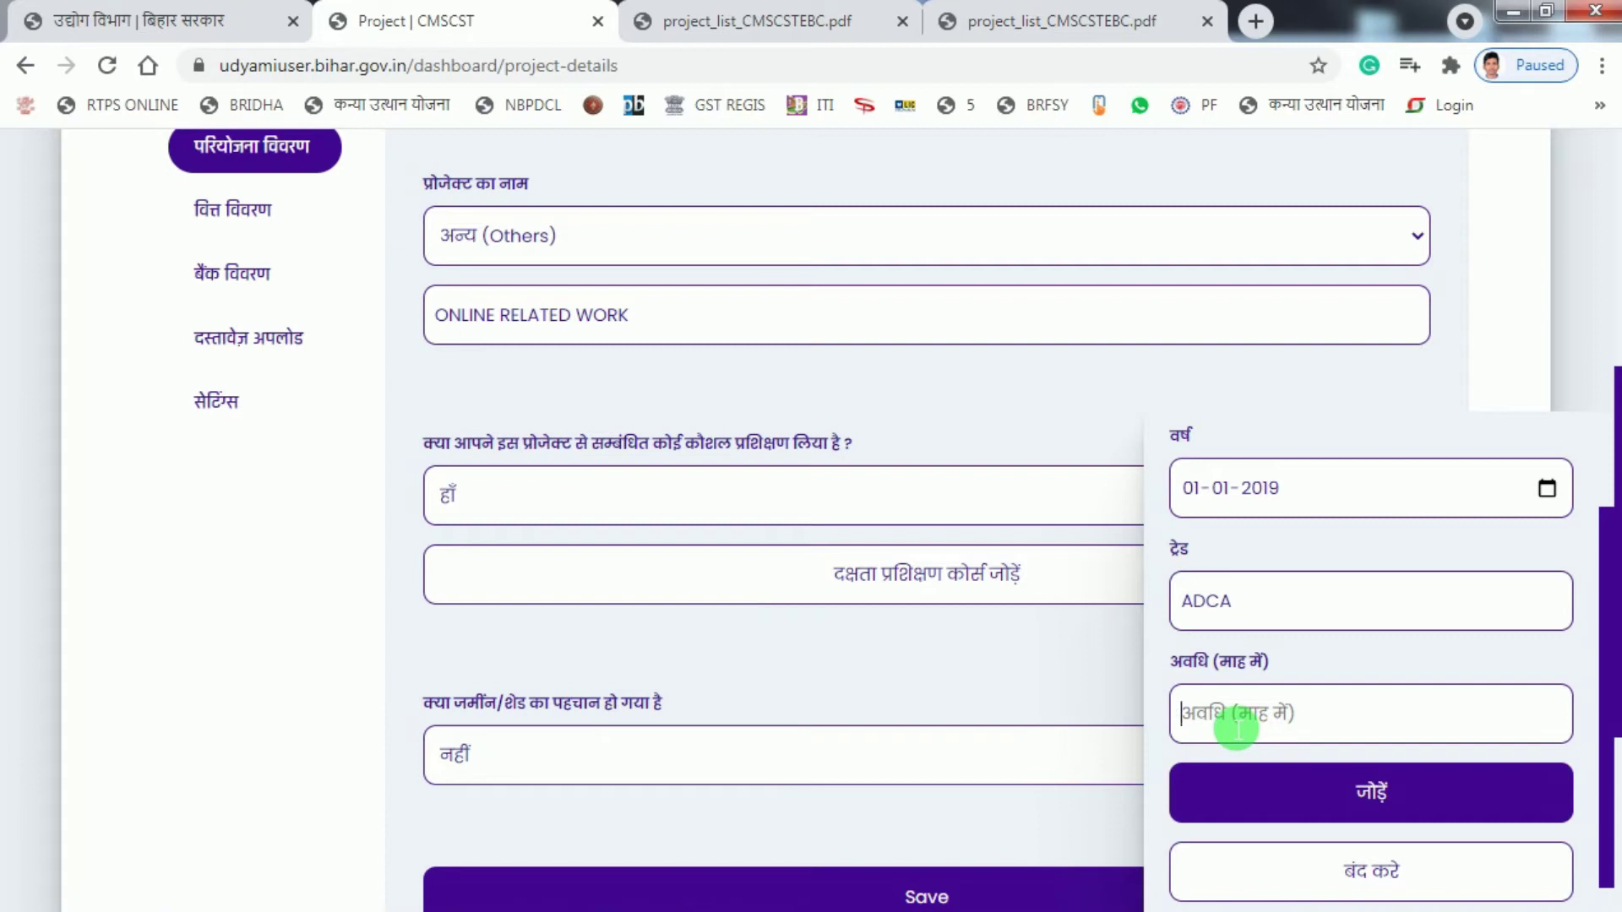
pyautogui.write('12')
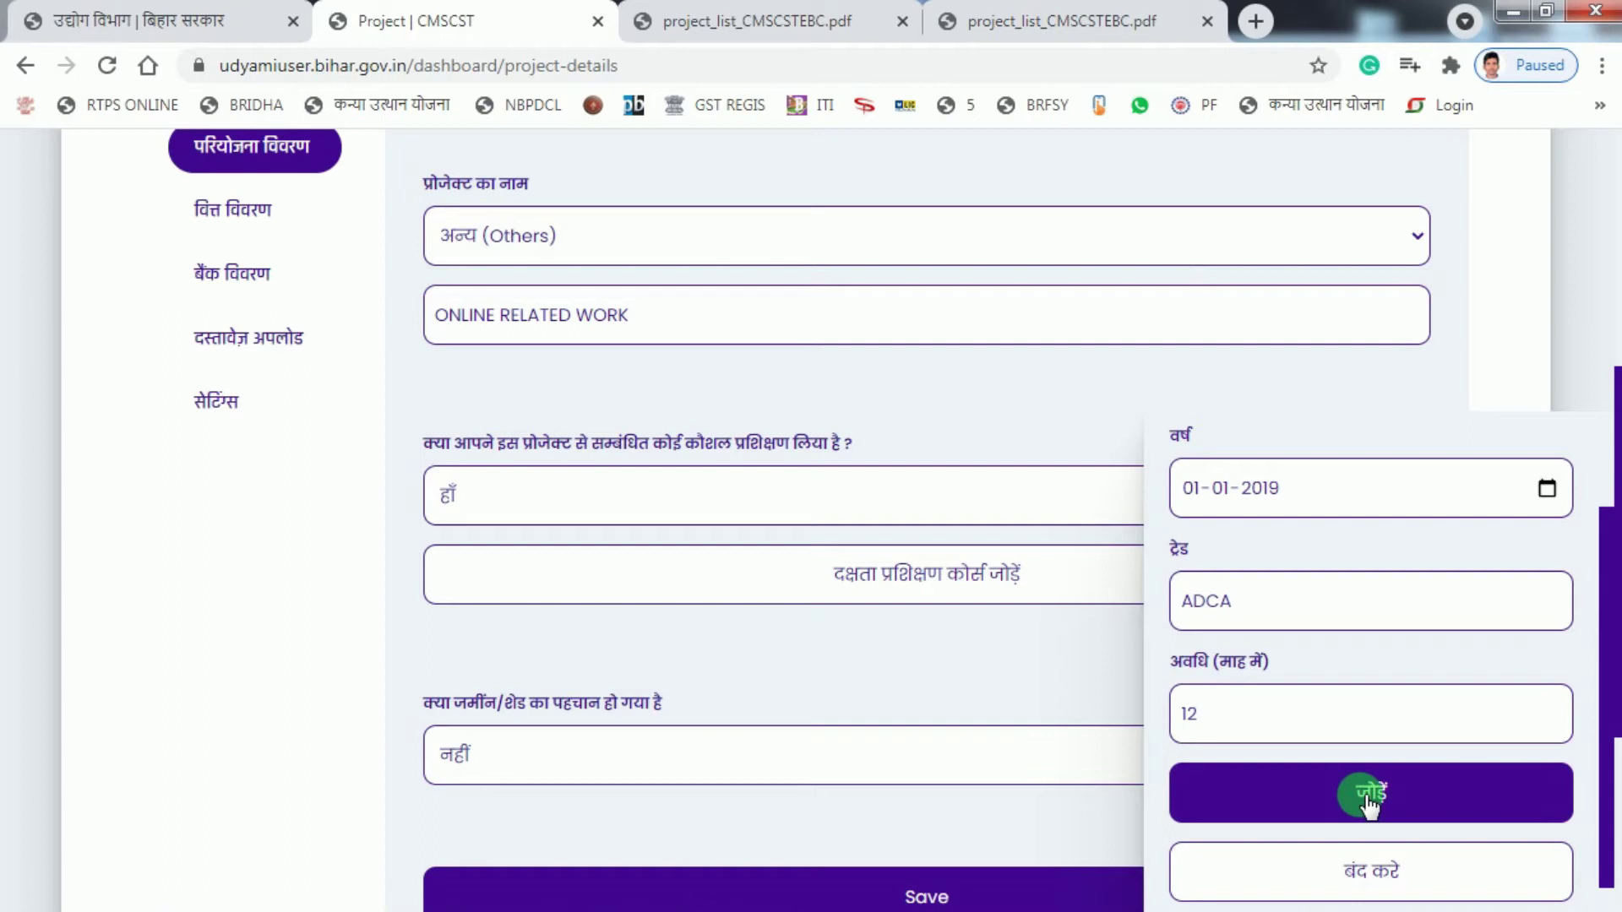
pyautogui.click(1367, 803)
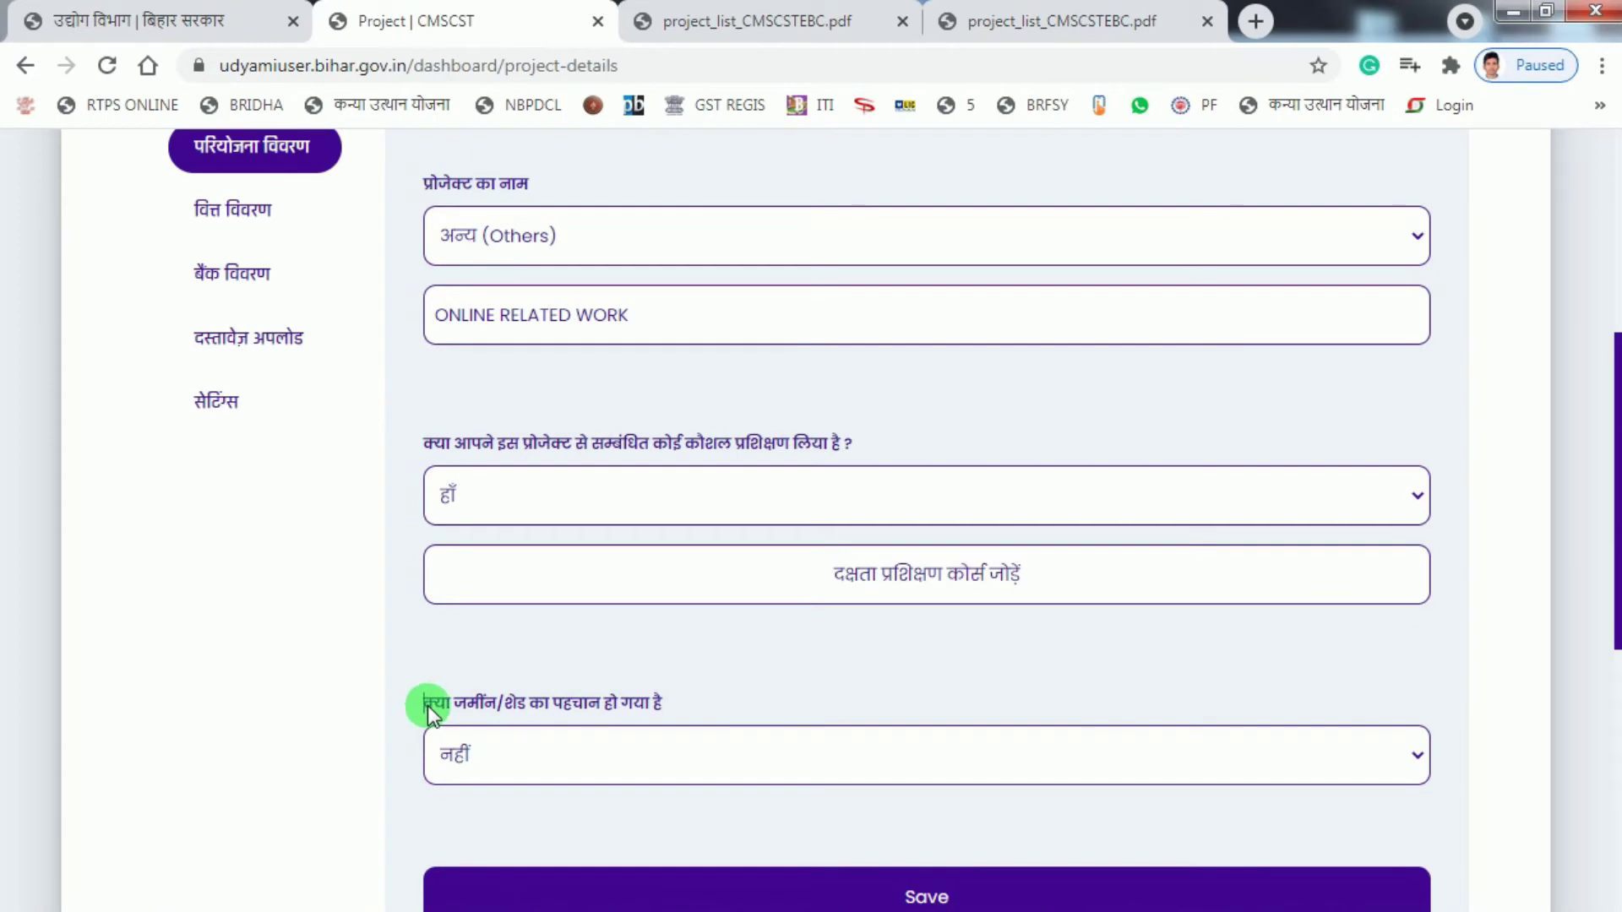
# Answer हाँ to the question about whether land or a shed has been identified
pyautogui.moveTo(503, 706); pyautogui.dragTo(665, 704)
pyautogui.scroll(-1, 664, 702)
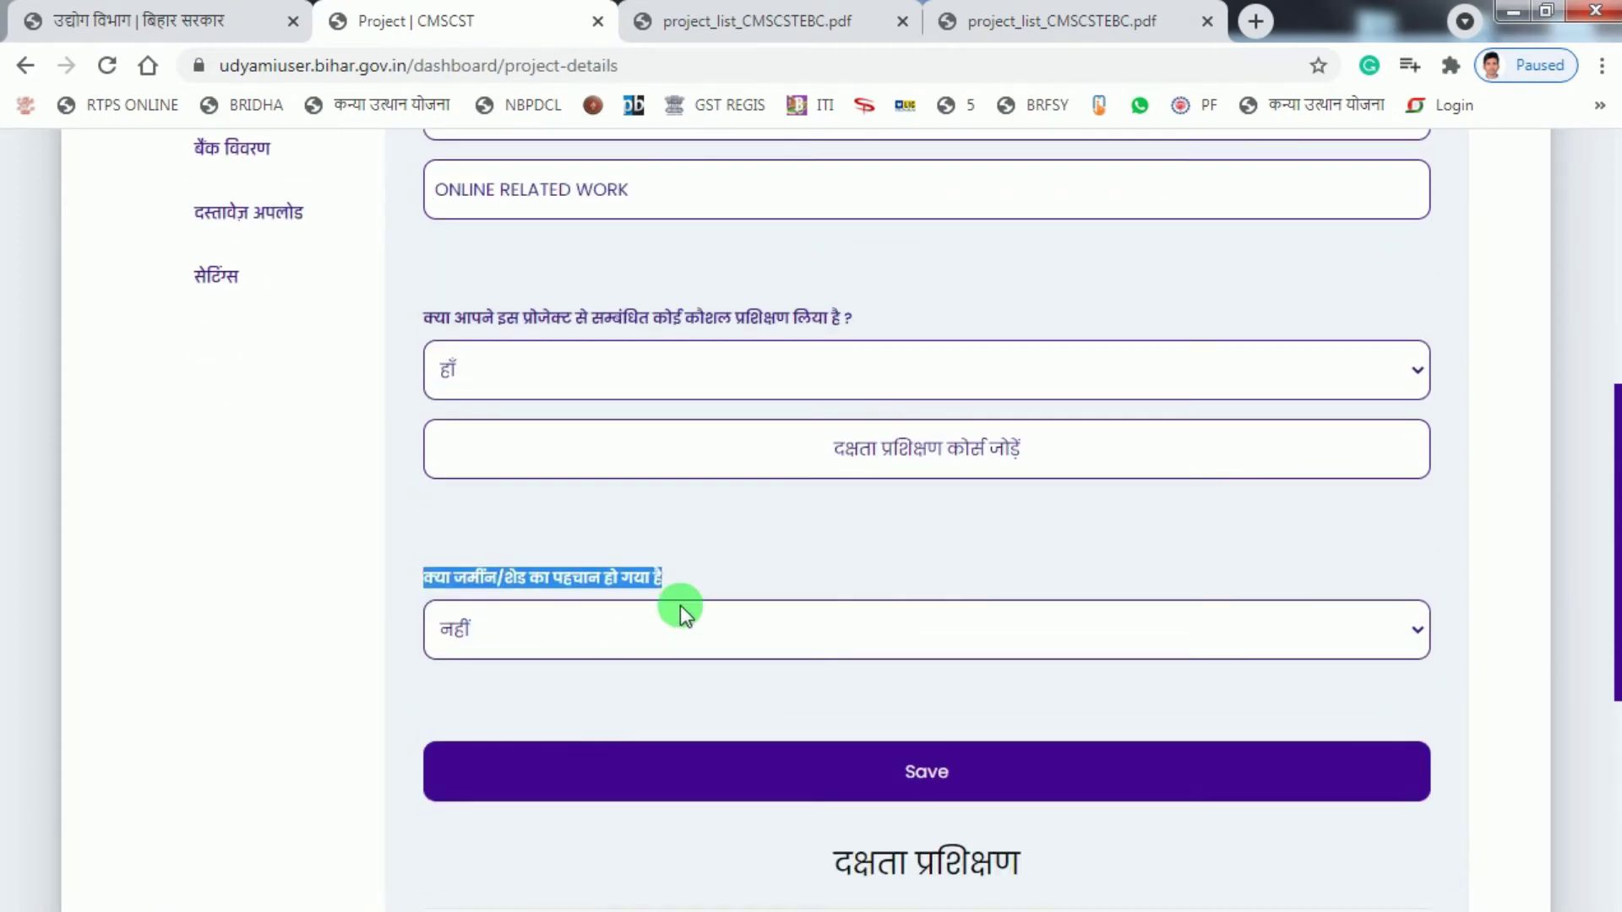
pyautogui.click(753, 559)
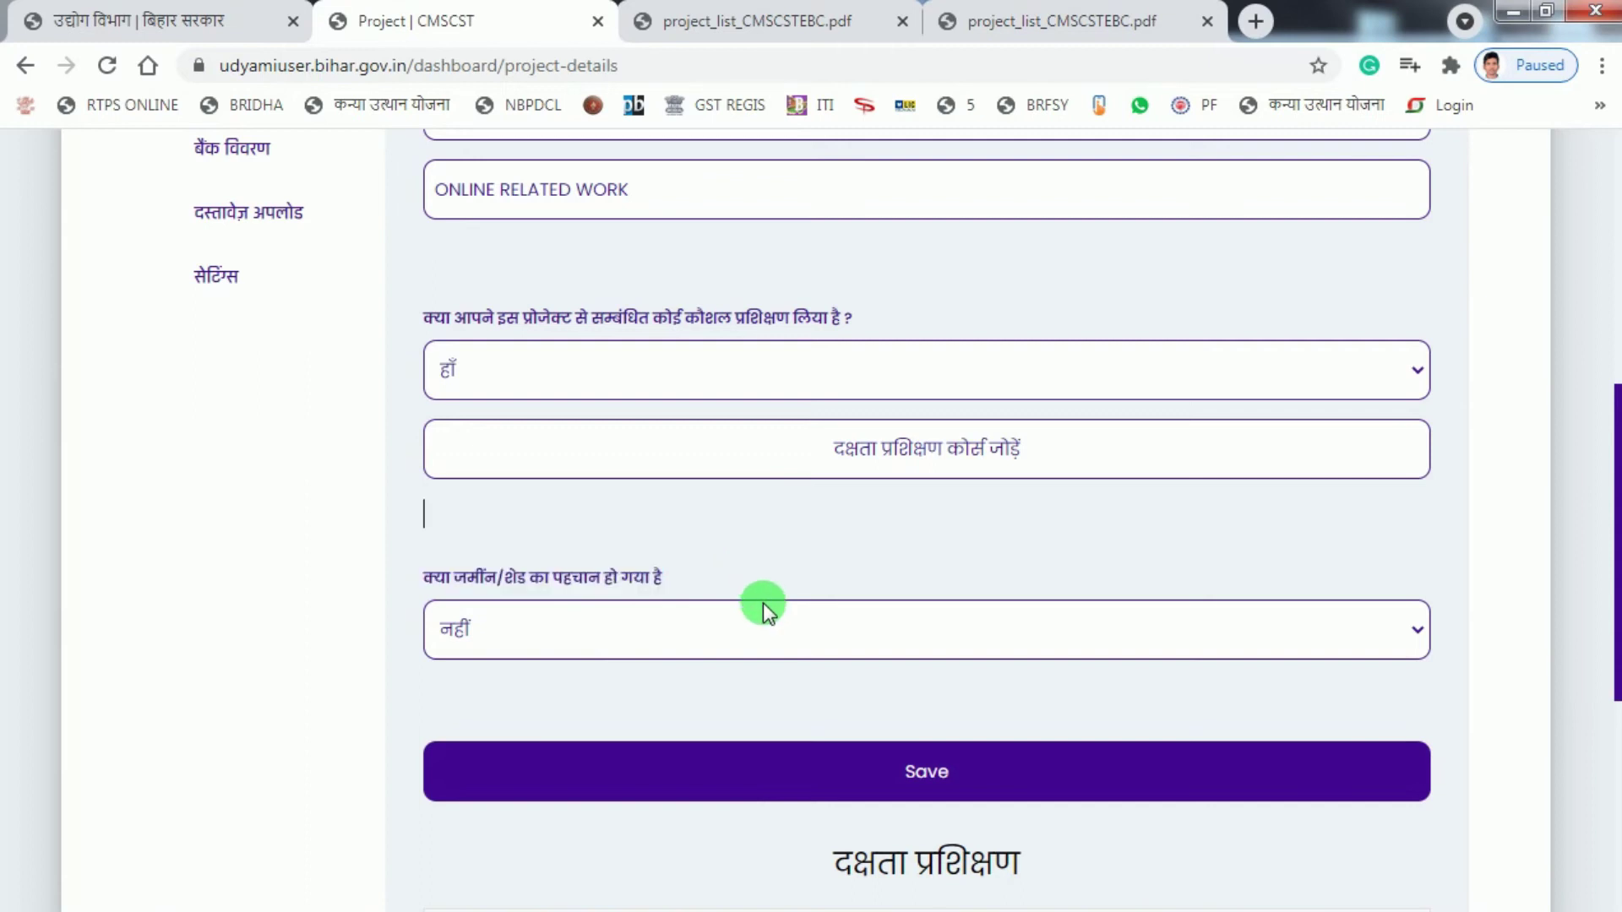
pyautogui.click(636, 654)
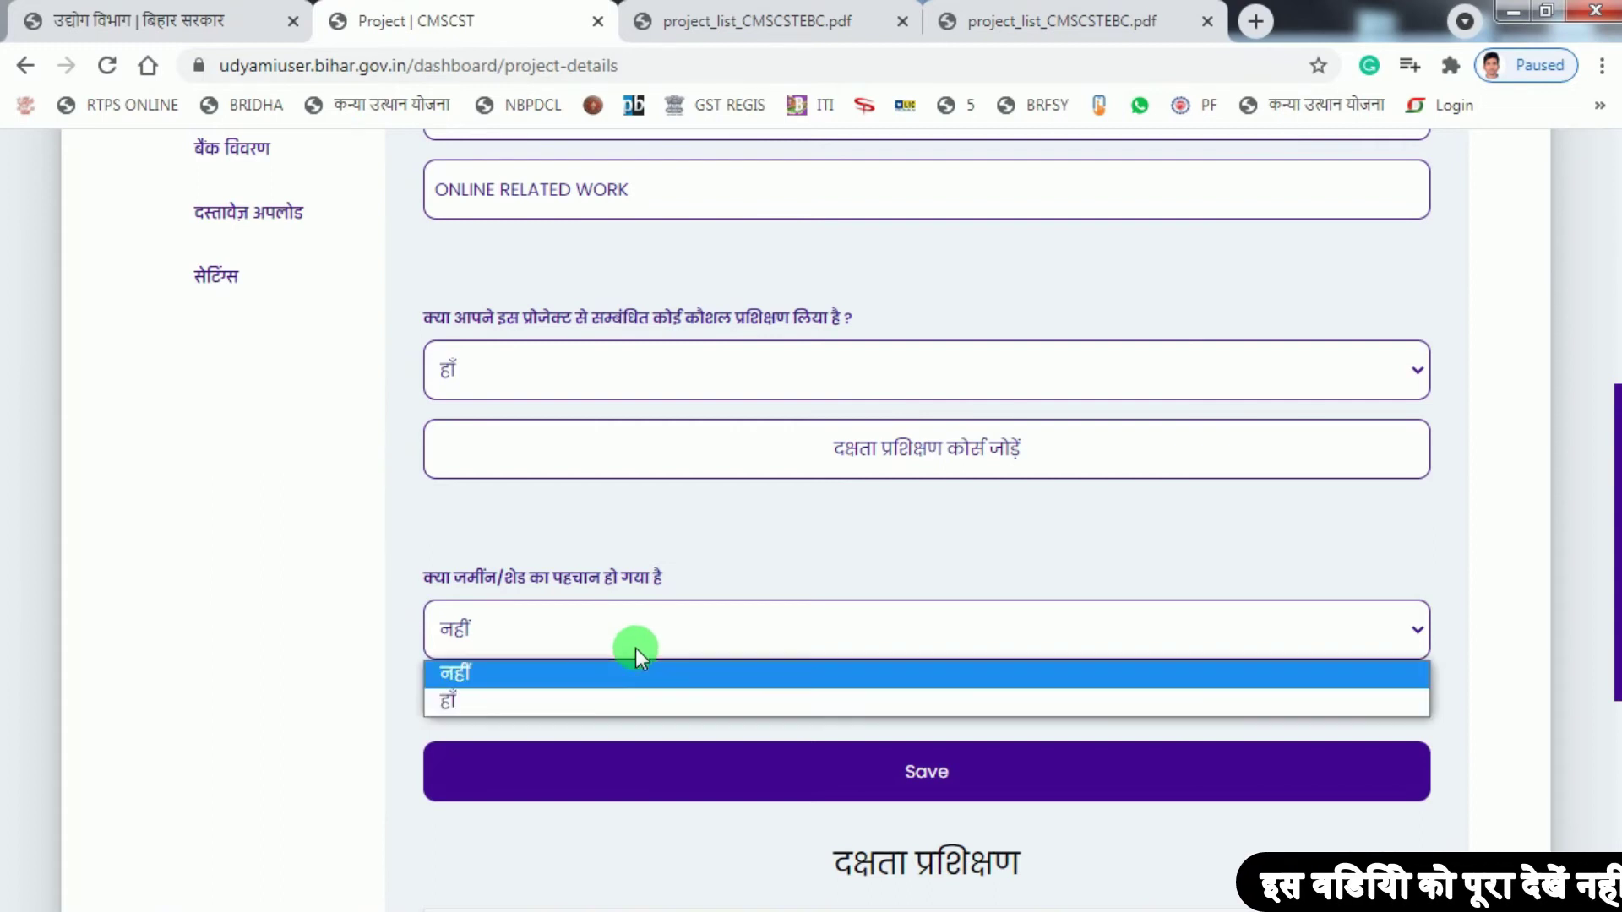
pyautogui.click(594, 698)
pyautogui.scroll(-1, 625, 718)
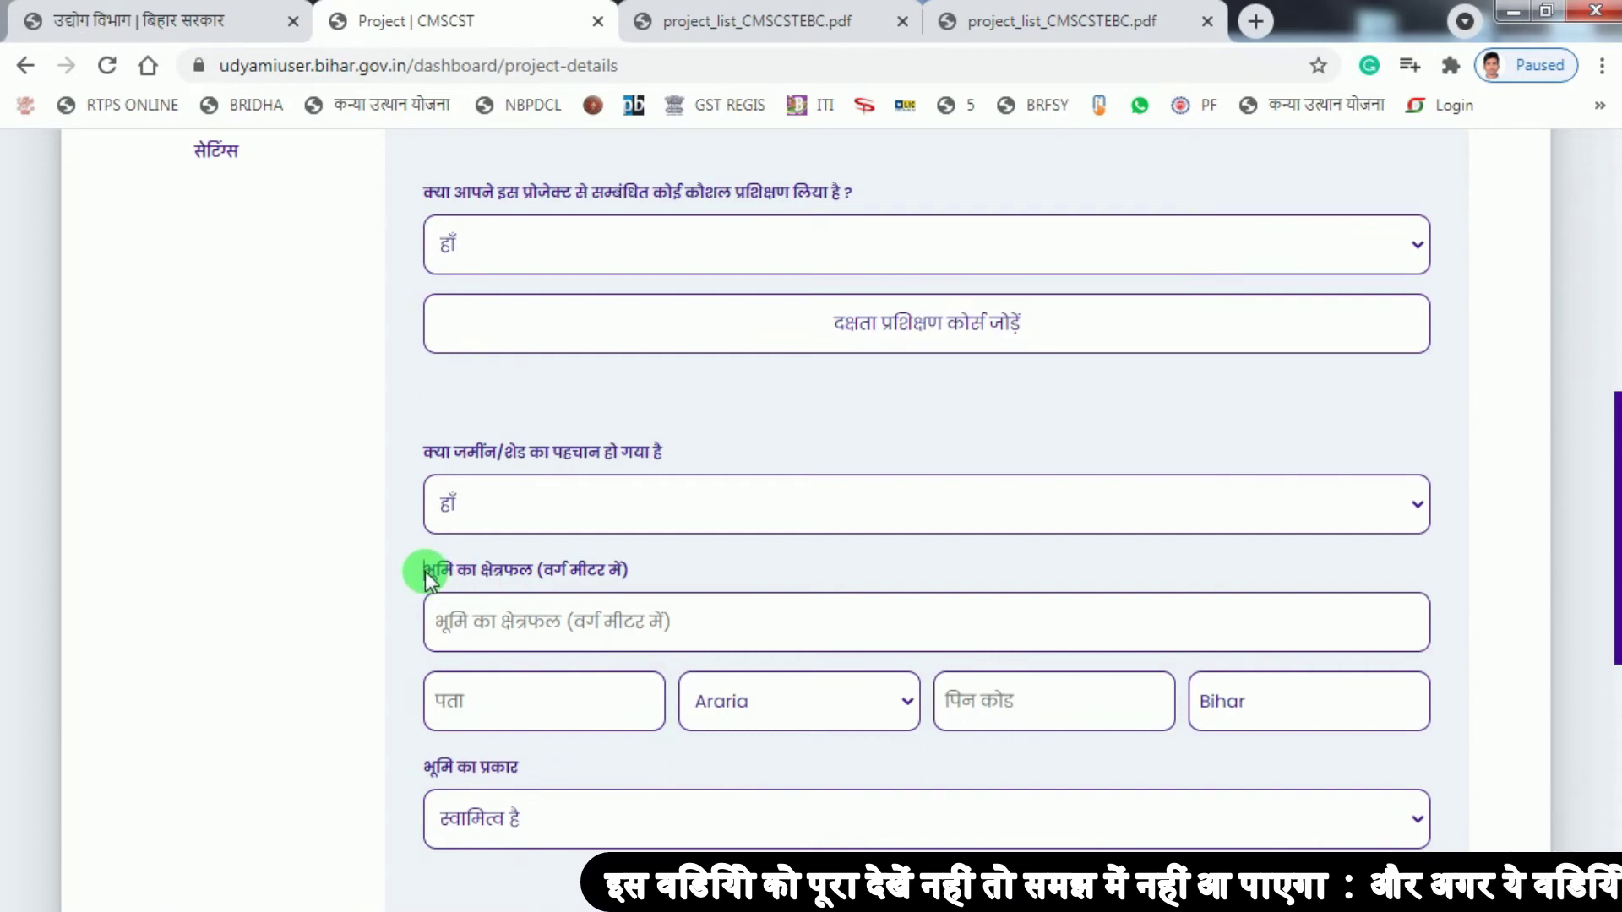
# Enter 10 square metres as the land area in the land details
pyautogui.moveTo(424, 571); pyautogui.dragTo(612, 575)
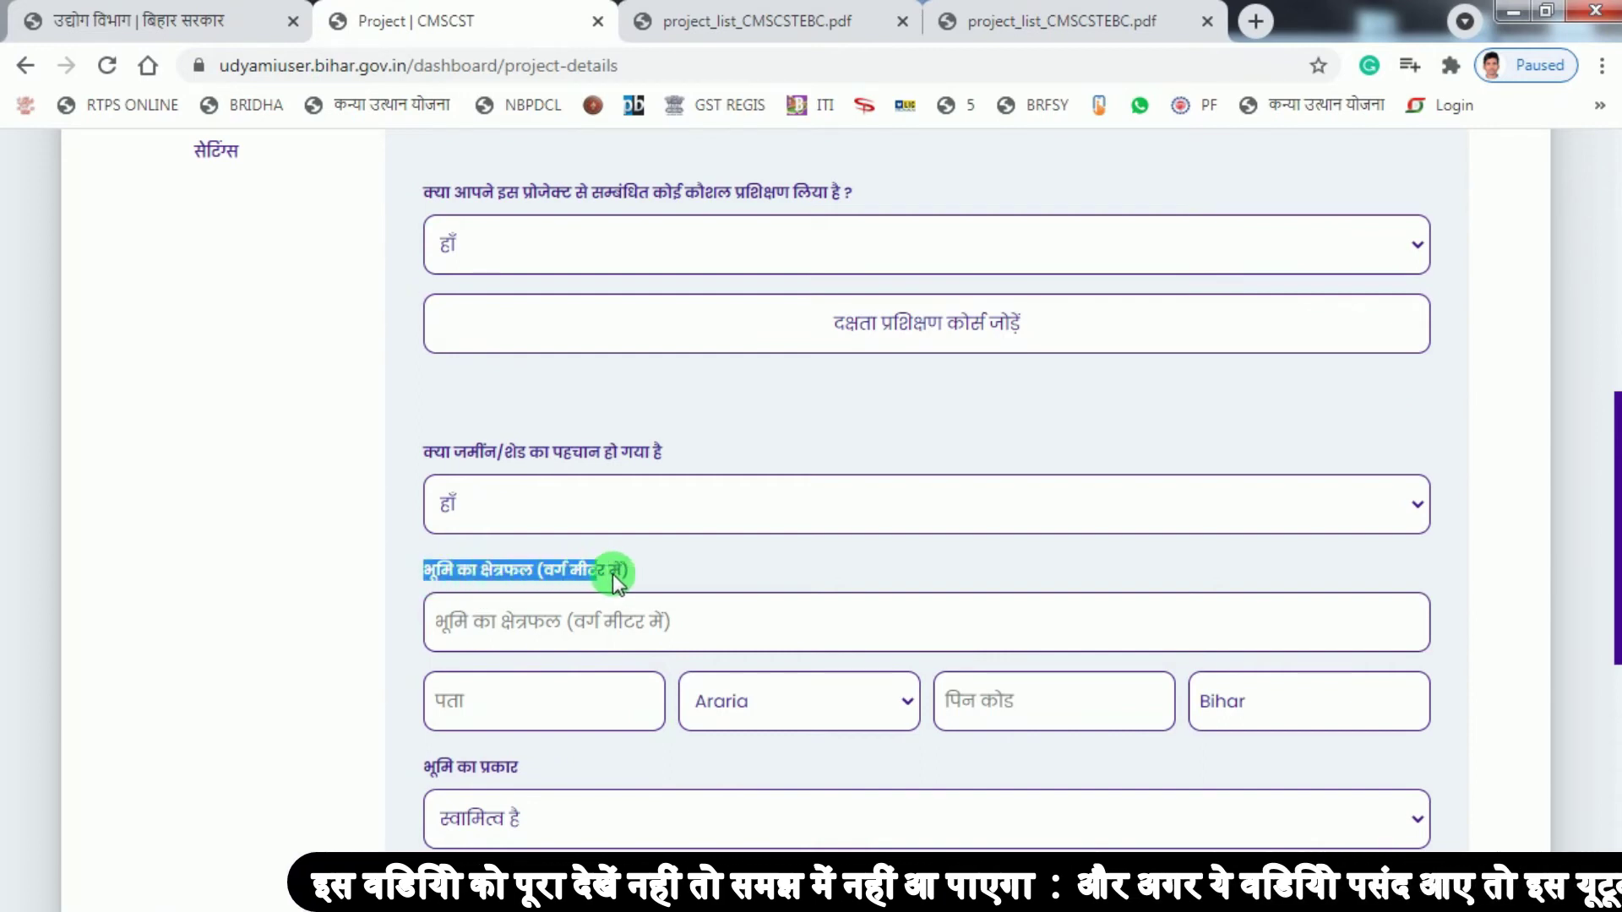
pyautogui.click(591, 623)
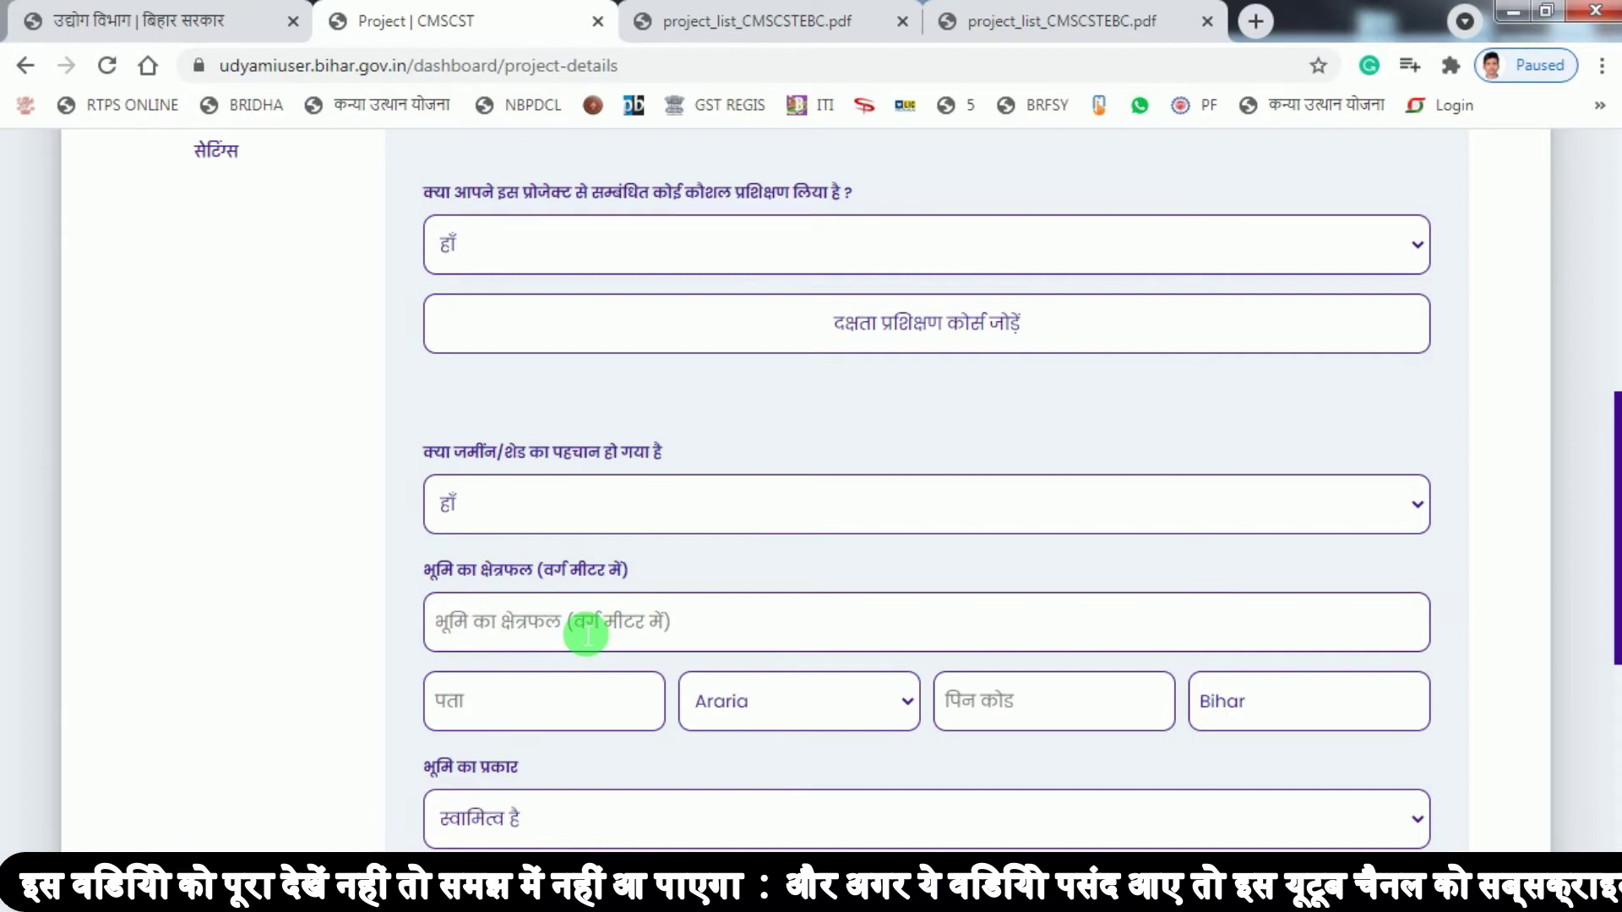
pyautogui.write('1')
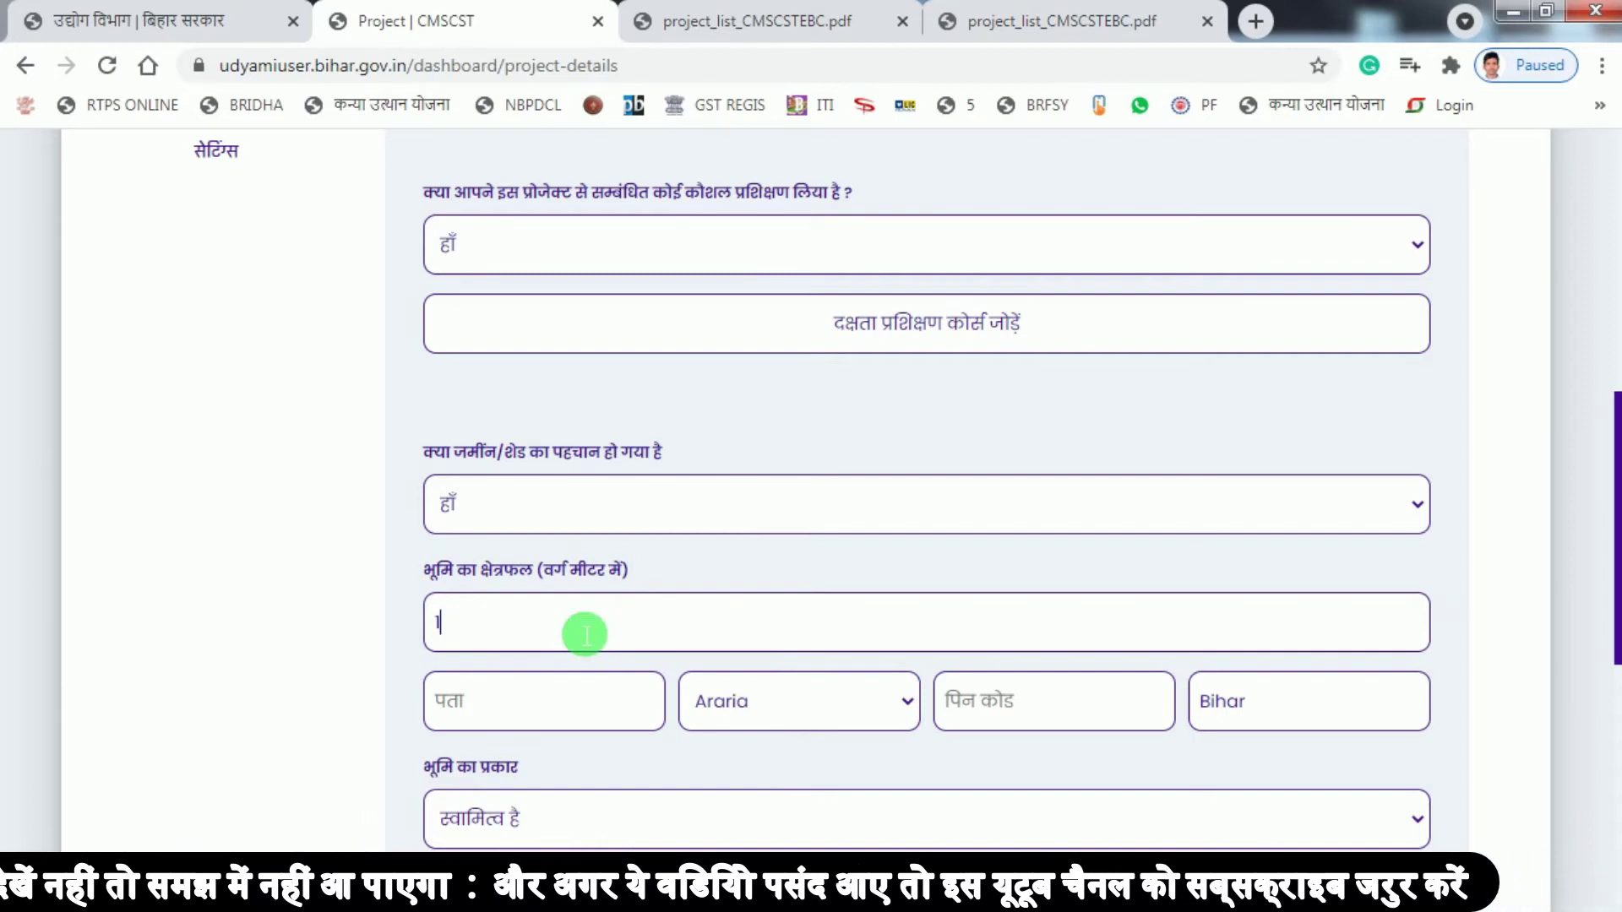
pyautogui.write('0')
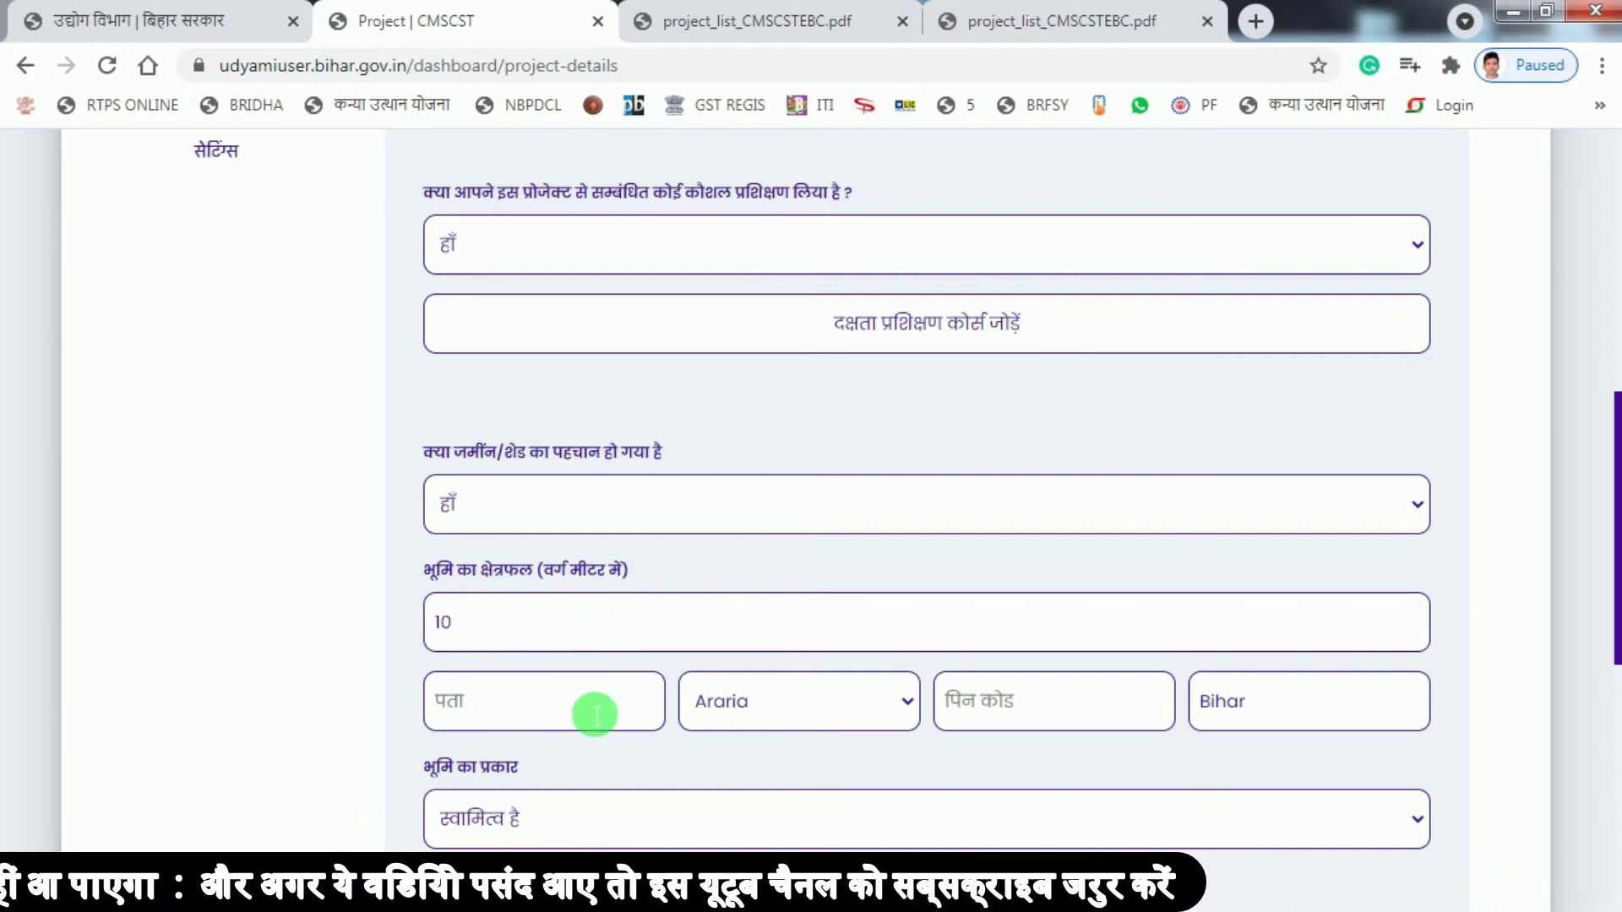
pyautogui.click(464, 716)
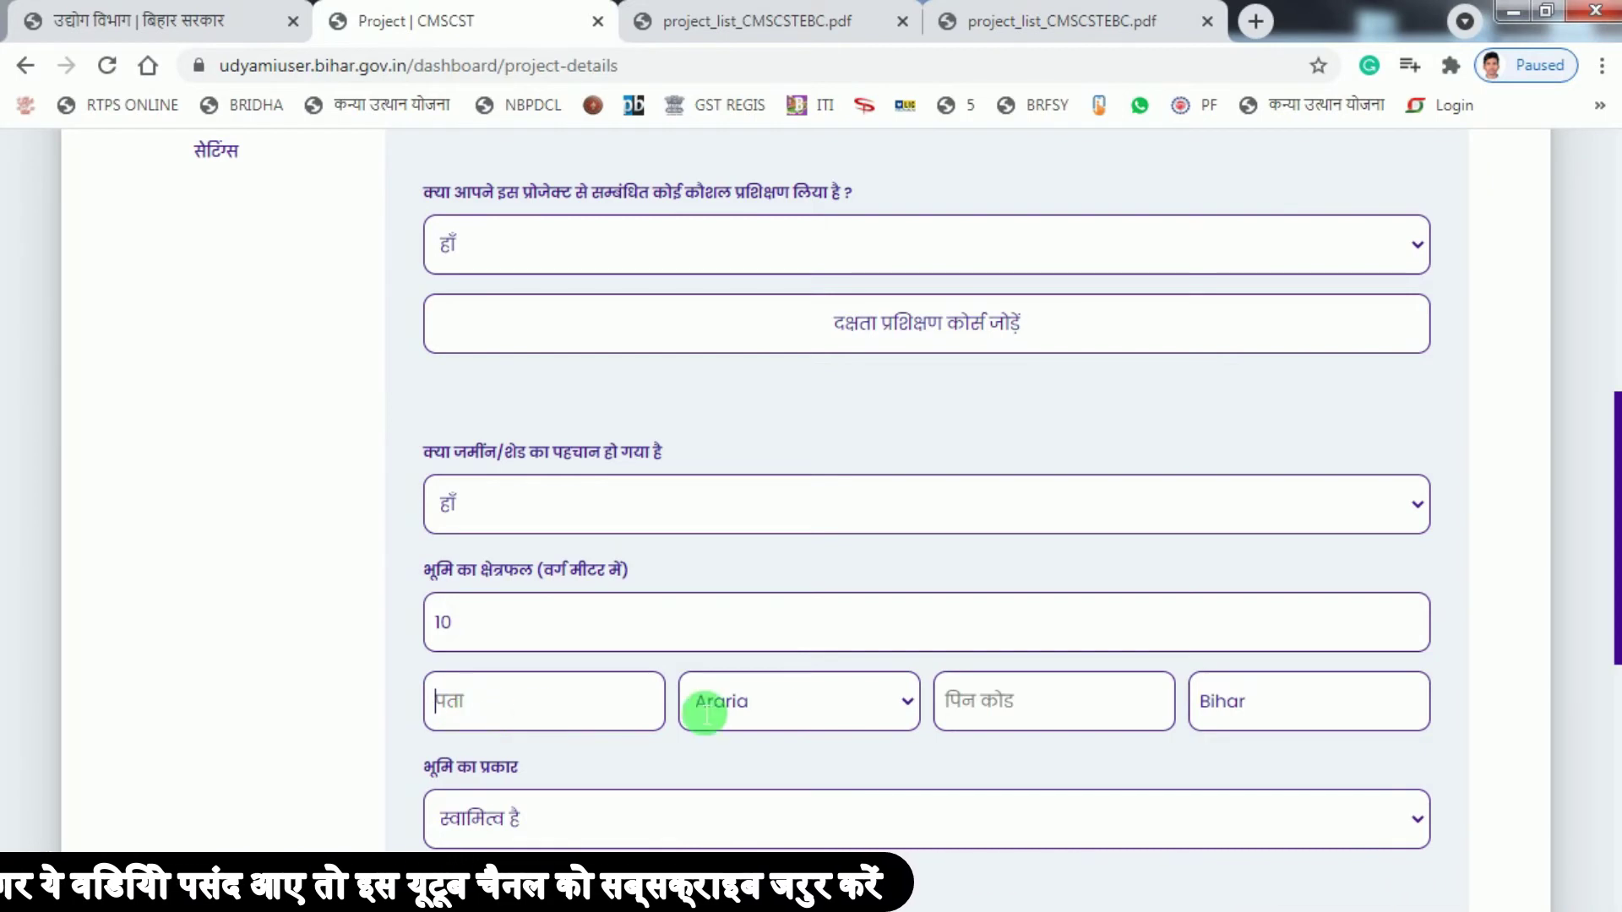
pyautogui.scroll(-1, 760, 710)
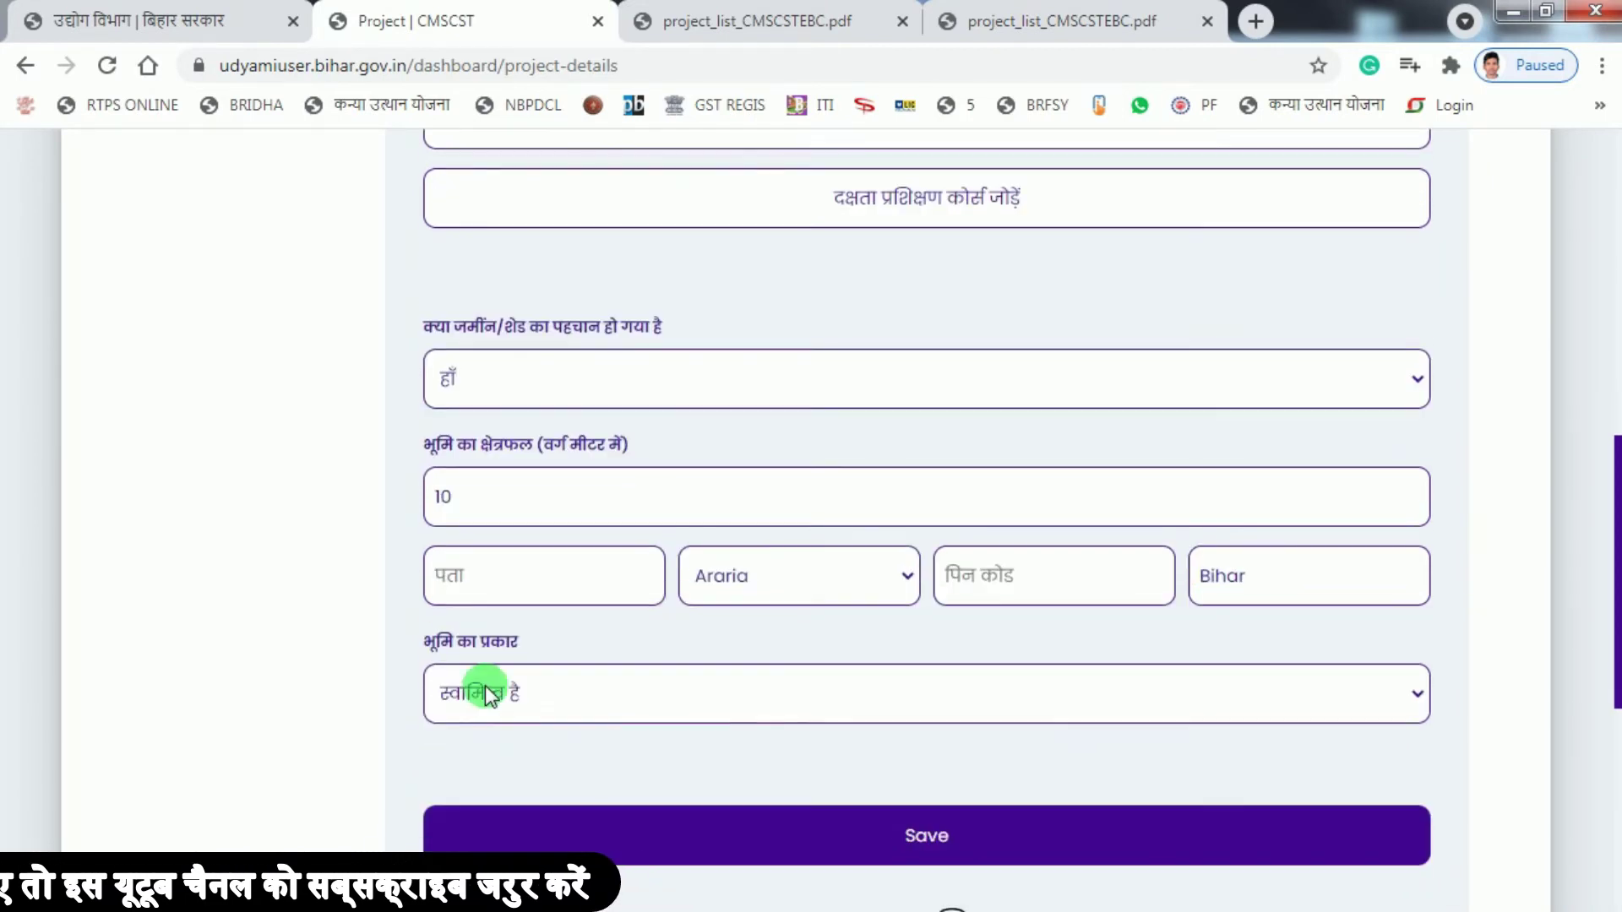
# Try किराए पर as the land type, and return the choice to स्वामित्व है
pyautogui.moveTo(429, 642); pyautogui.dragTo(489, 696)
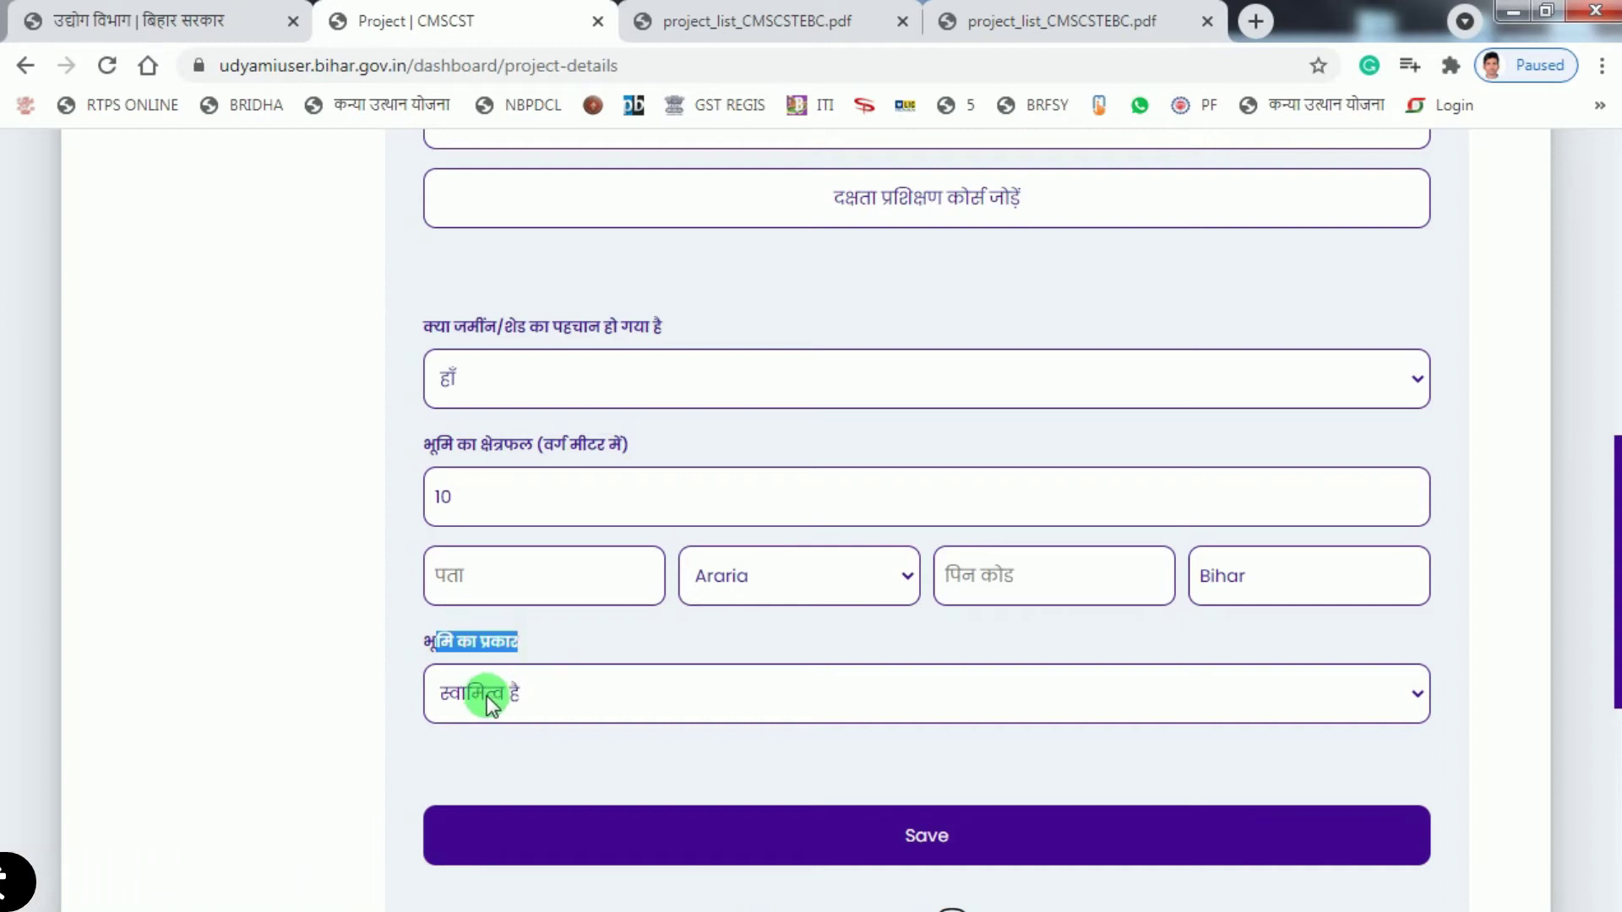
pyautogui.click(514, 693)
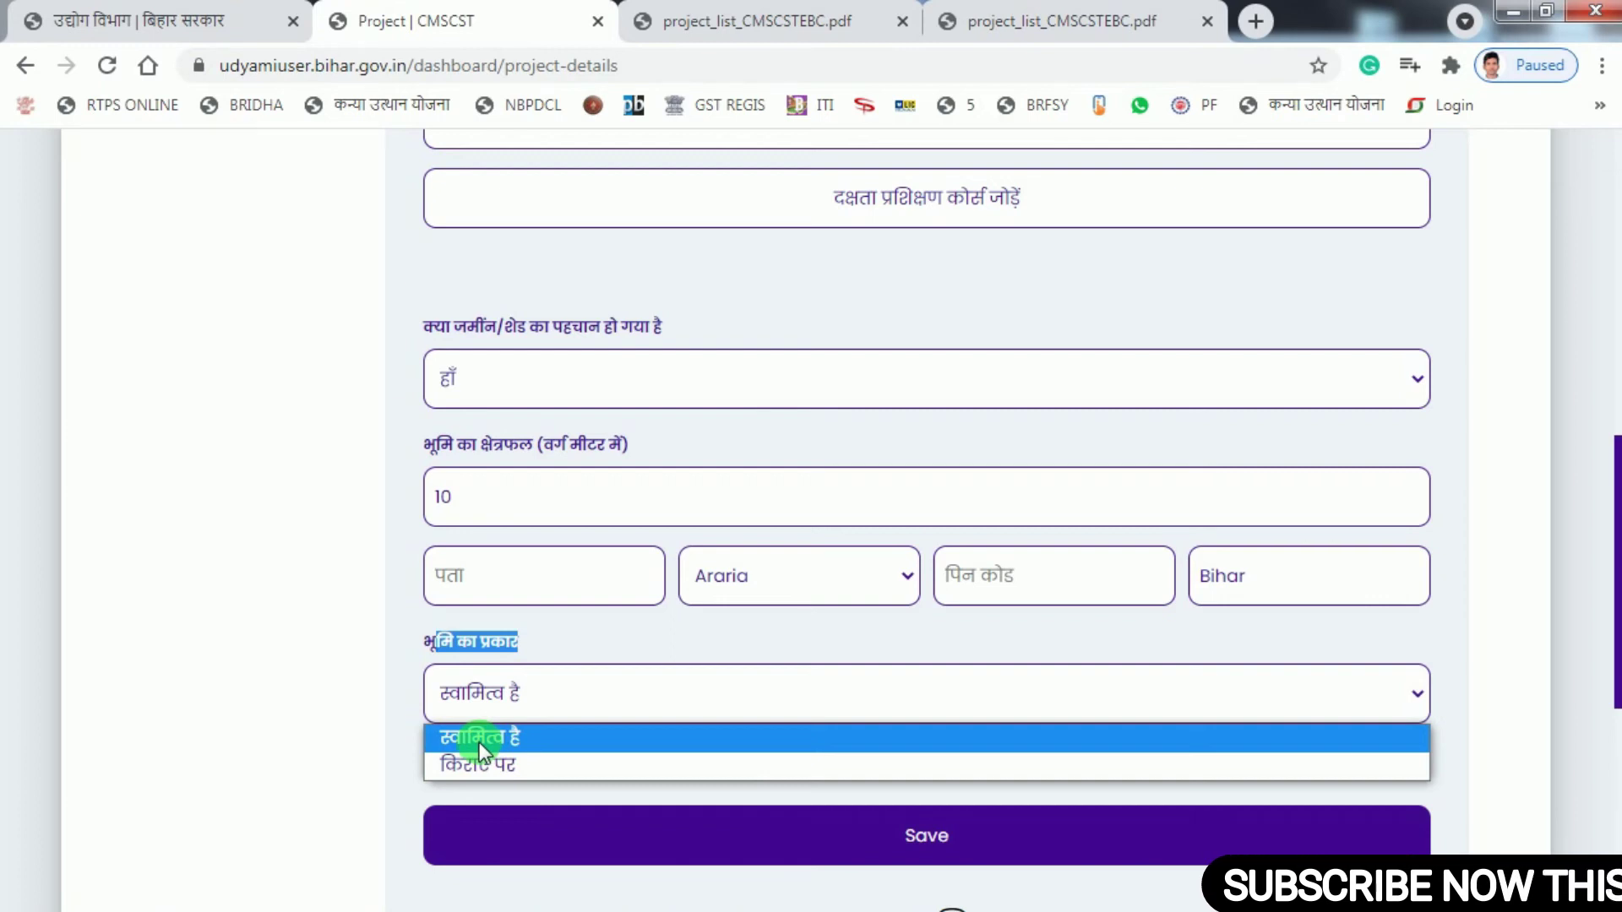
pyautogui.click(478, 741)
pyautogui.click(494, 691)
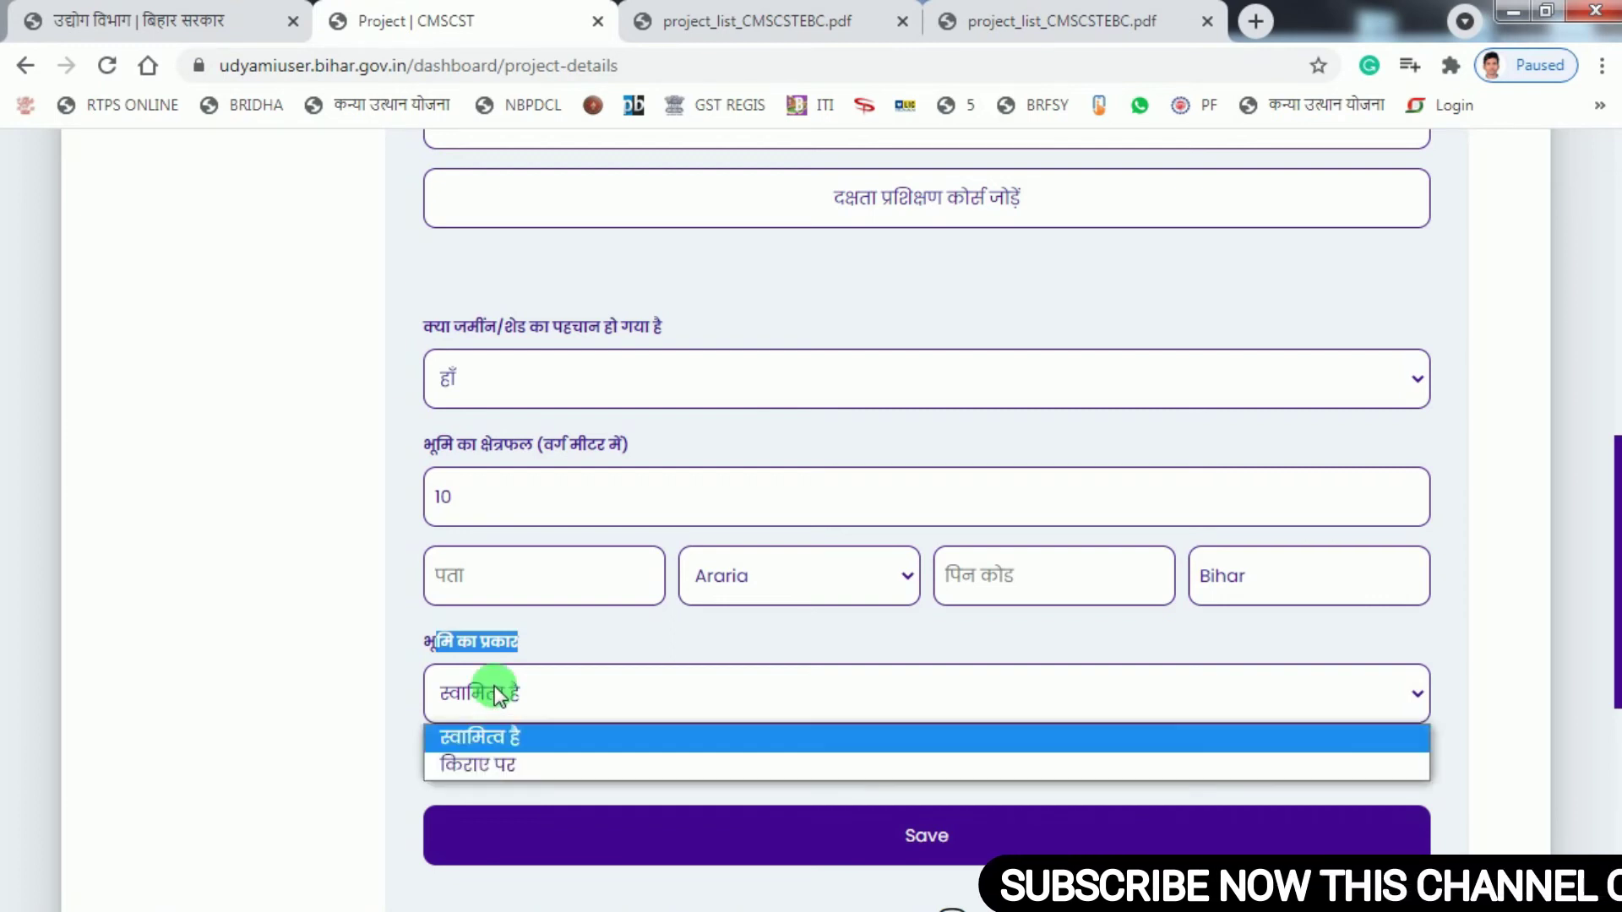
pyautogui.click(488, 765)
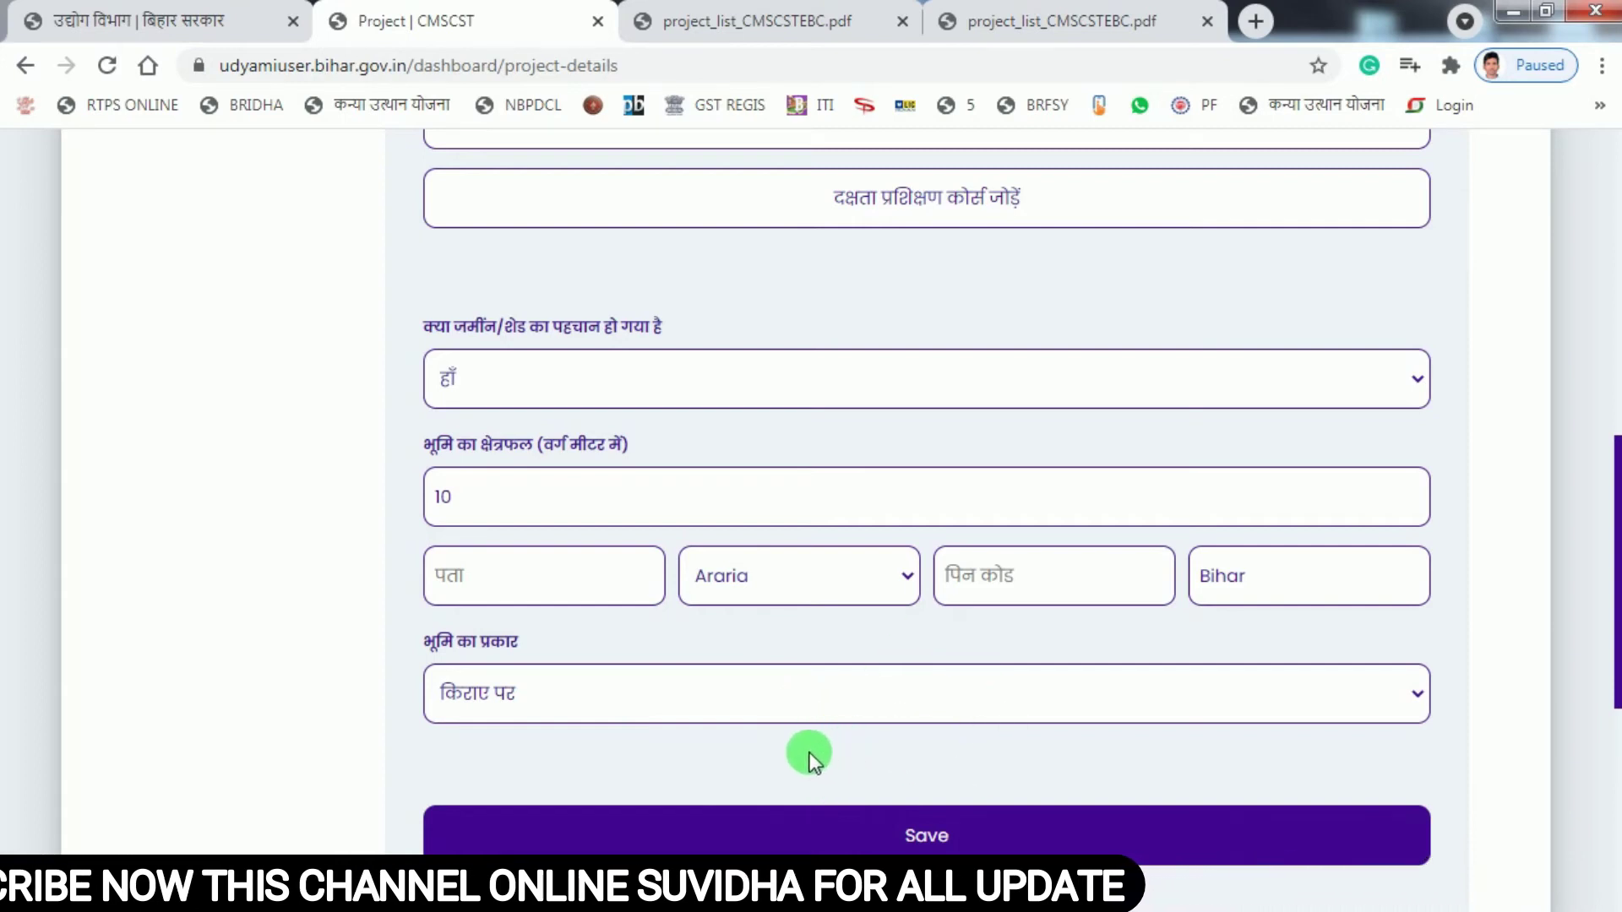
pyautogui.click(760, 714)
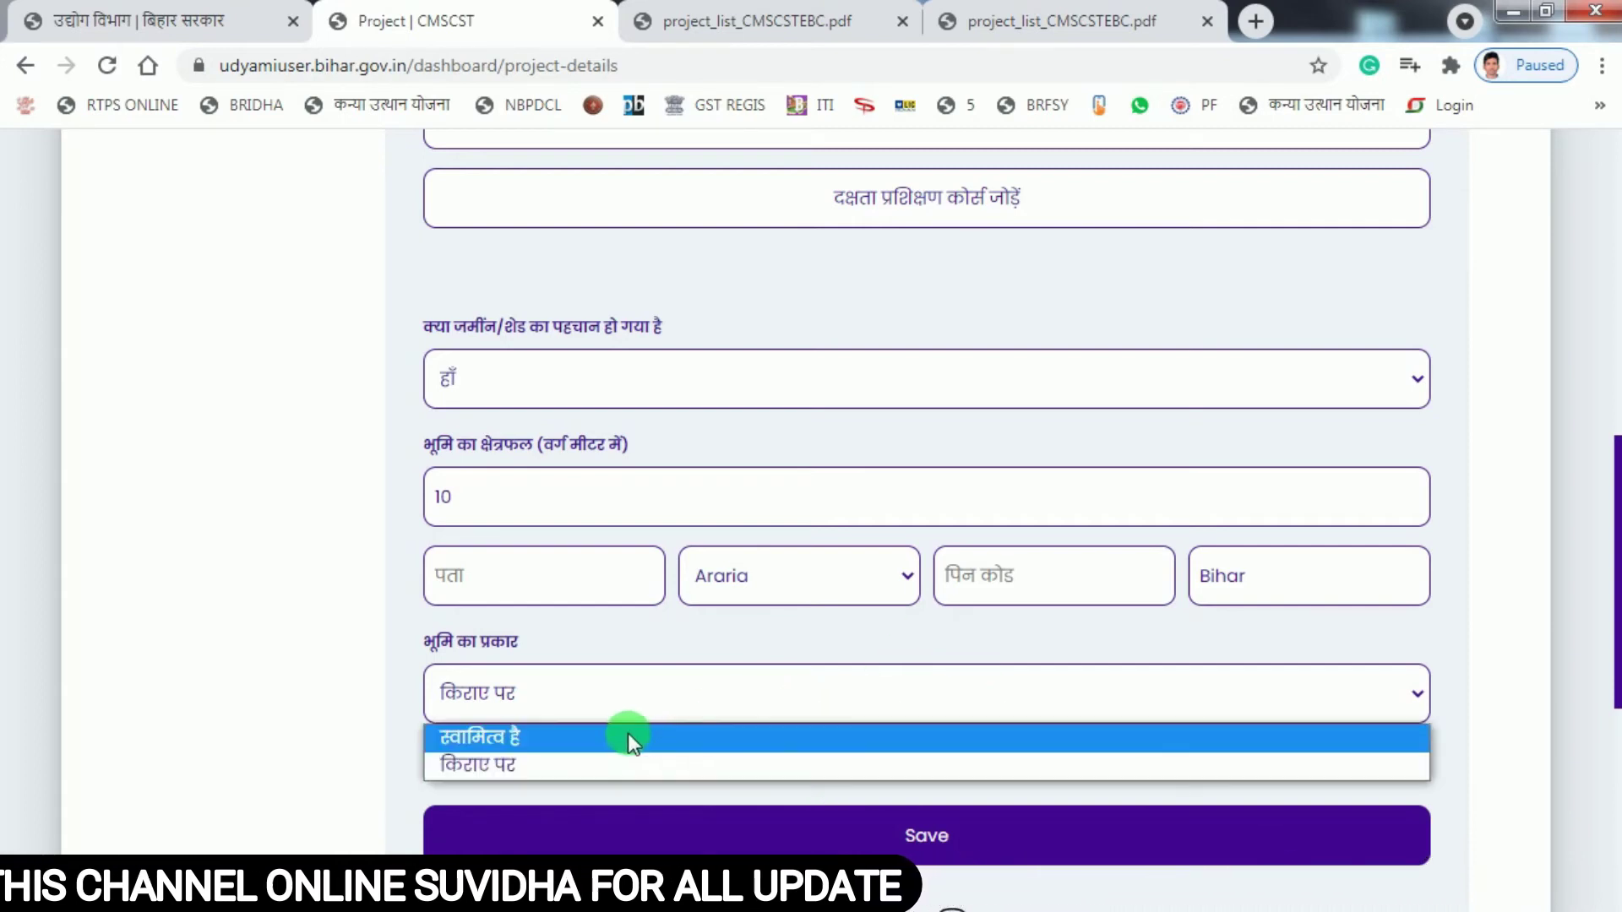
pyautogui.click(627, 737)
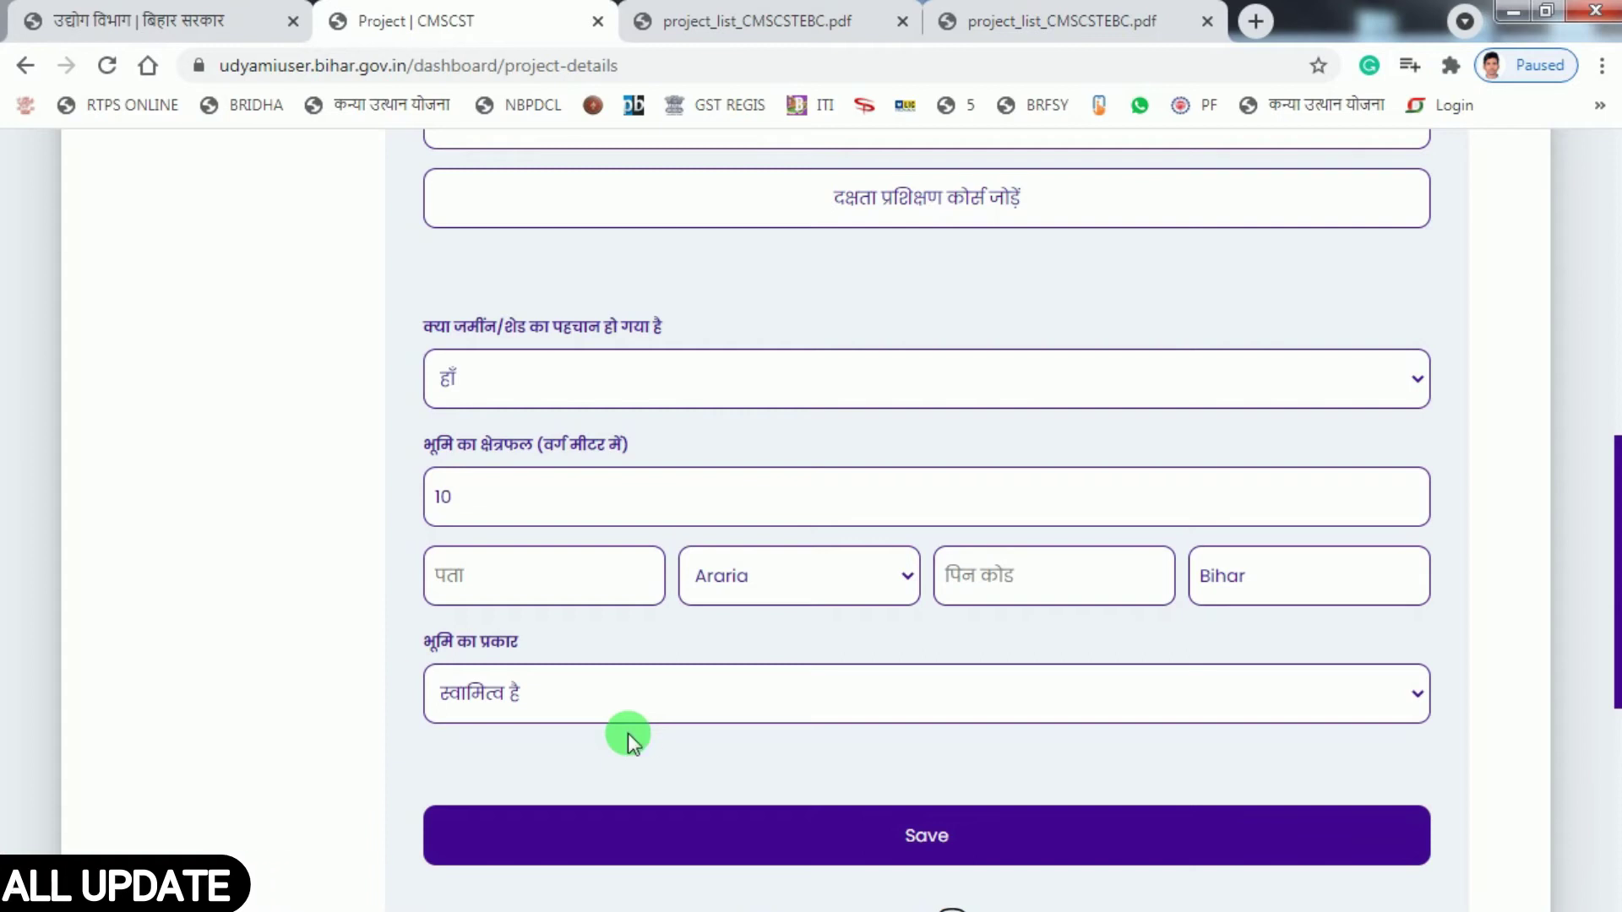
# Set the answer to the land/shed identification question to नहीं and save the project details
pyautogui.scroll(-2, 642, 735)
pyautogui.scroll(2, 955, 602)
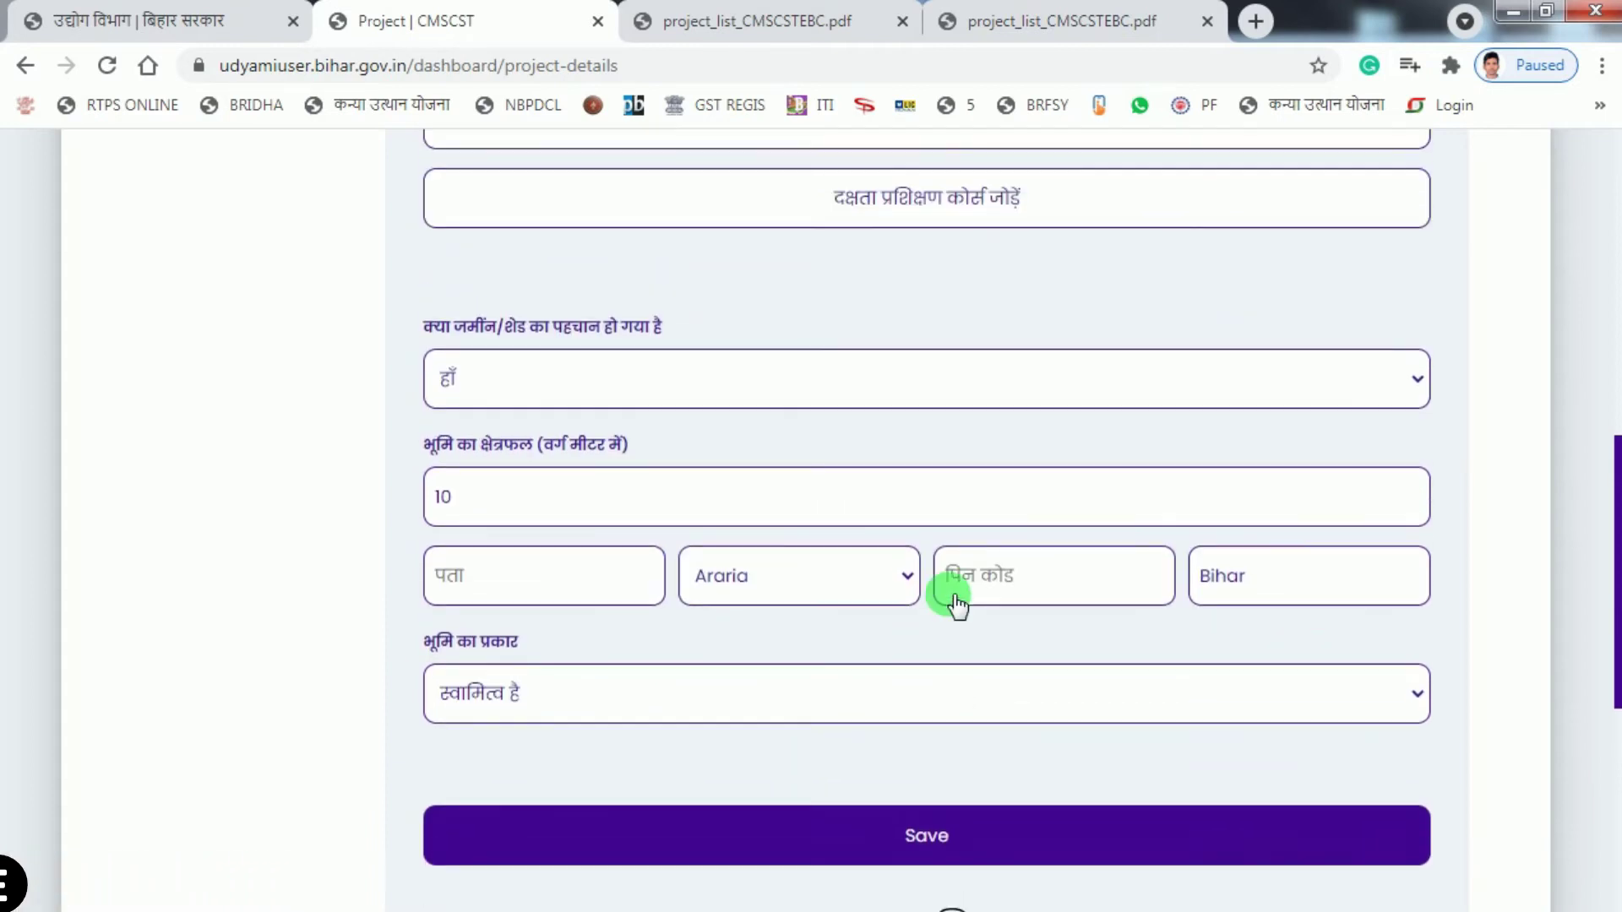
pyautogui.scroll(2, 752, 543)
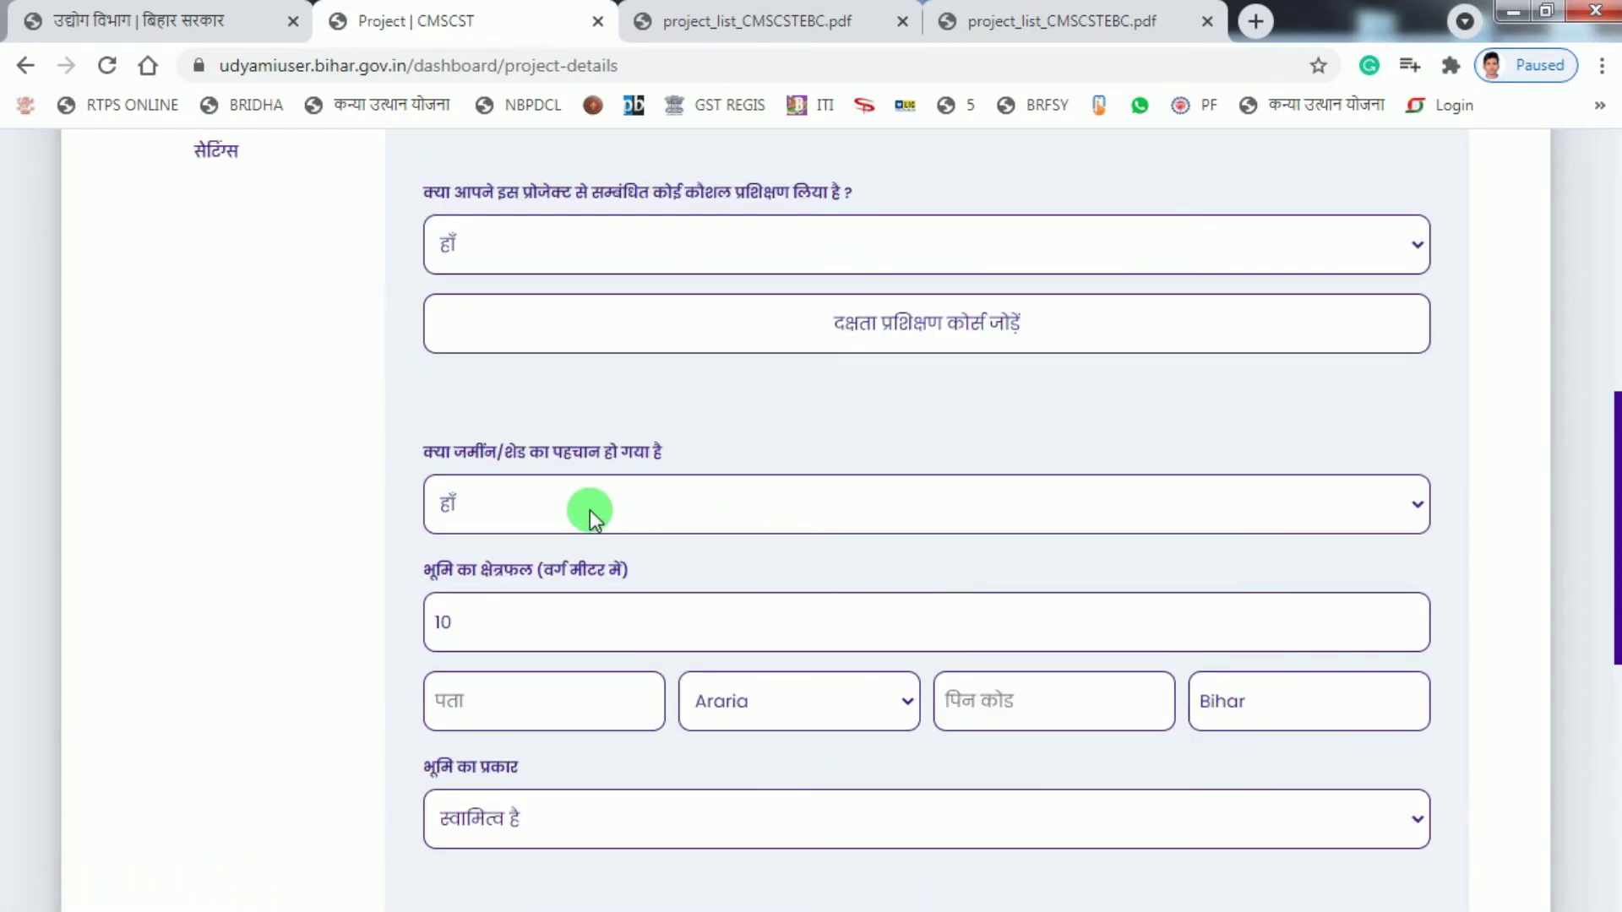
pyautogui.click(520, 510)
pyautogui.click(505, 550)
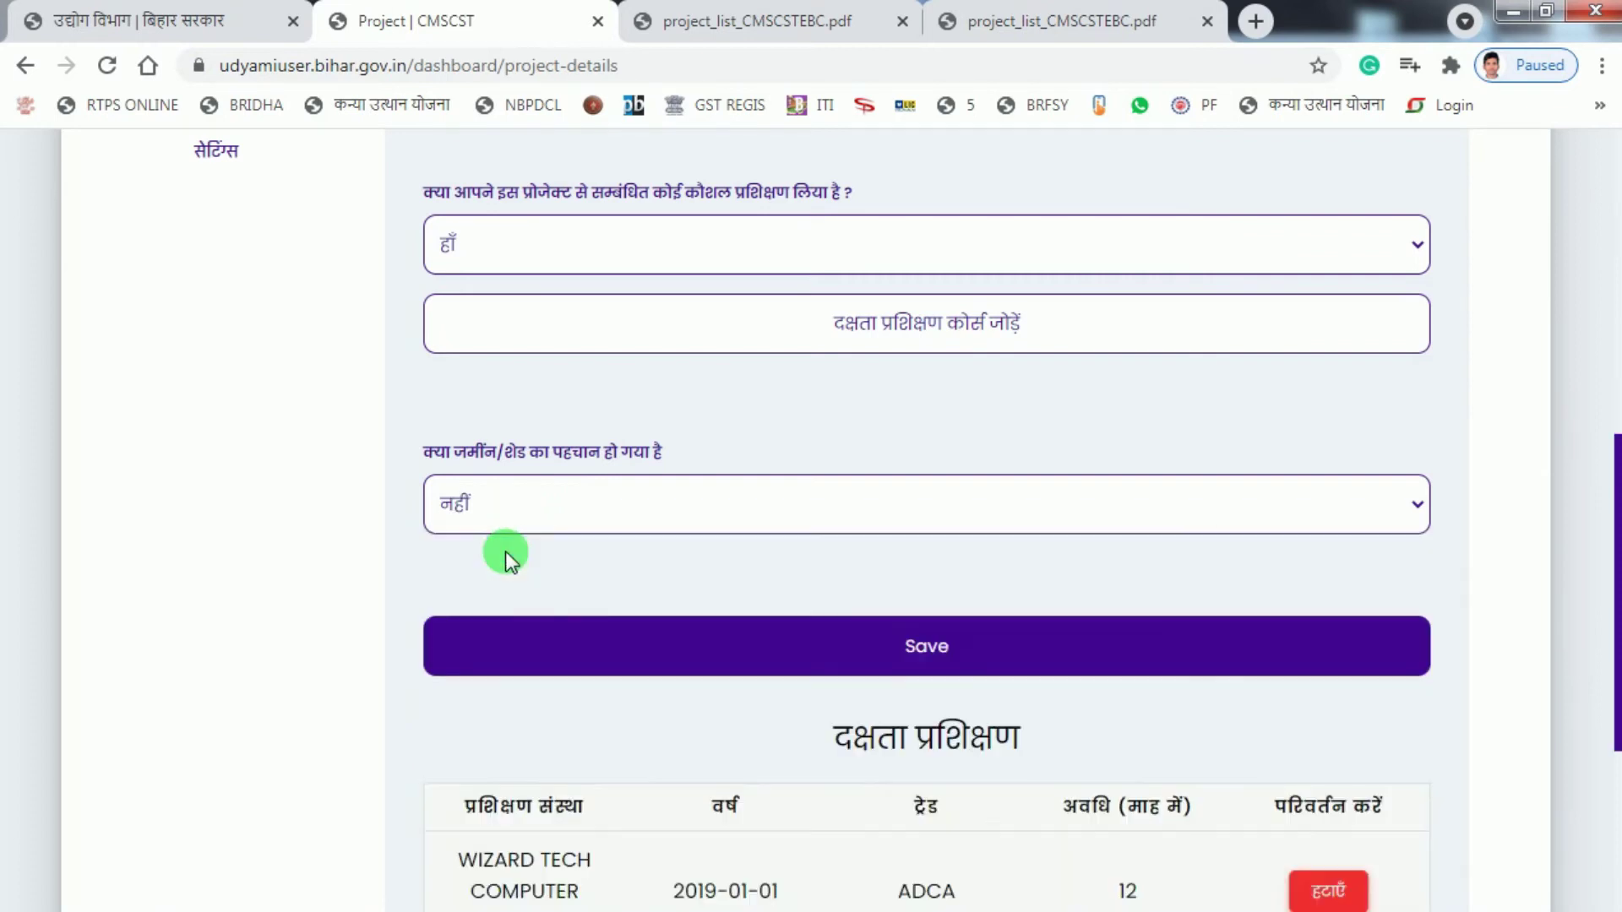
pyautogui.click(891, 668)
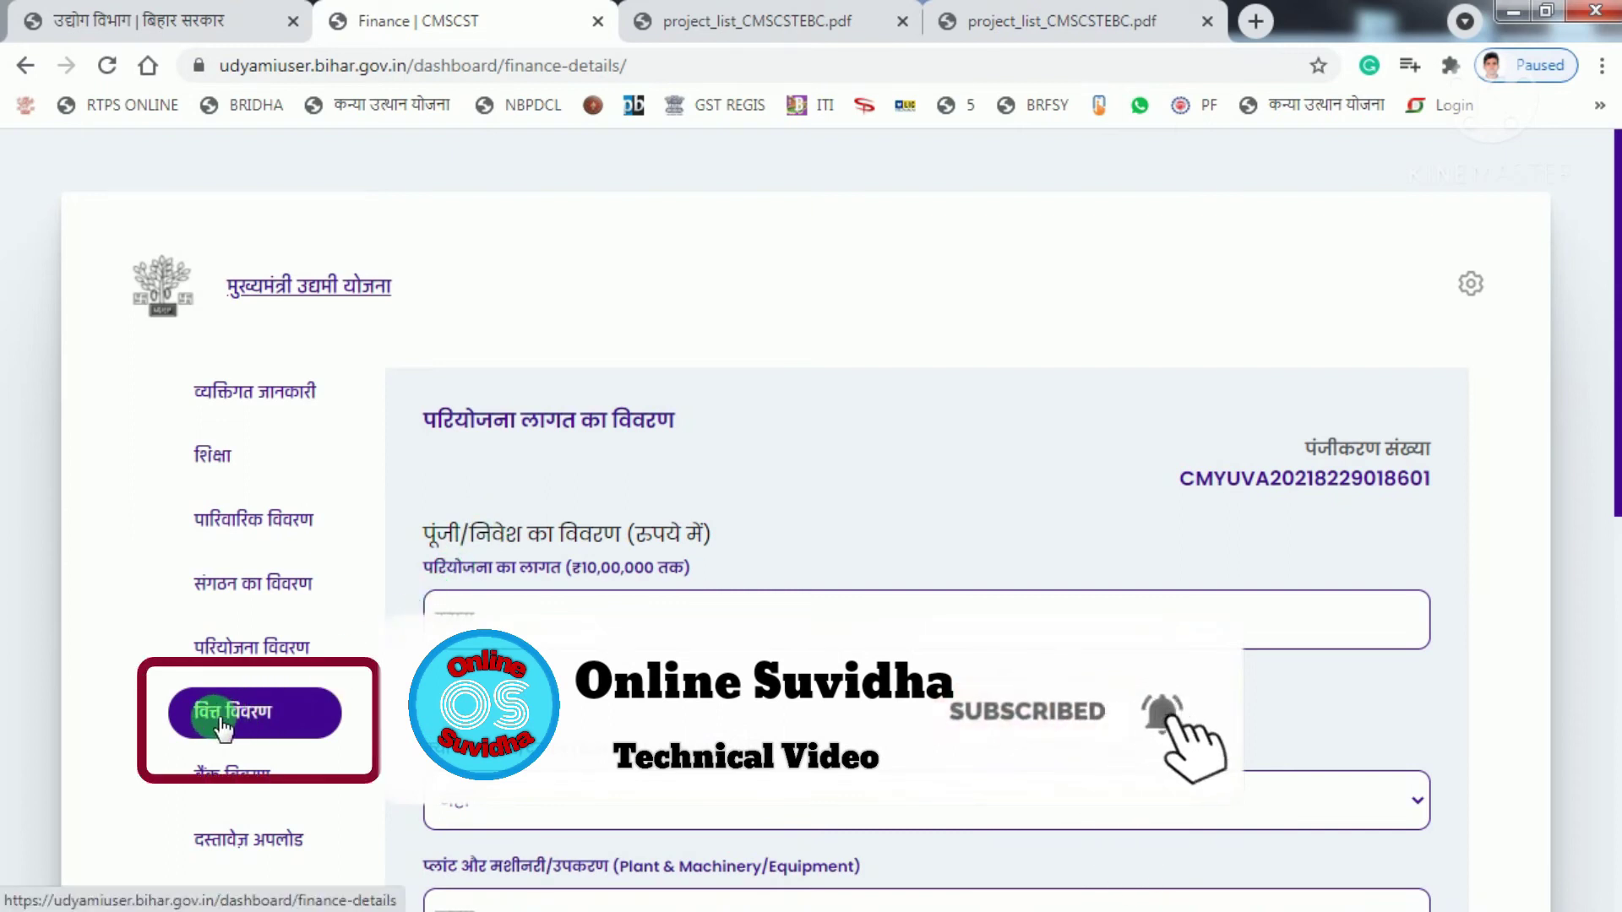
# Enter 500000 rupees as the project cost in the finance details form
pyautogui.moveTo(457, 422); pyautogui.dragTo(681, 424)
pyautogui.click(686, 427)
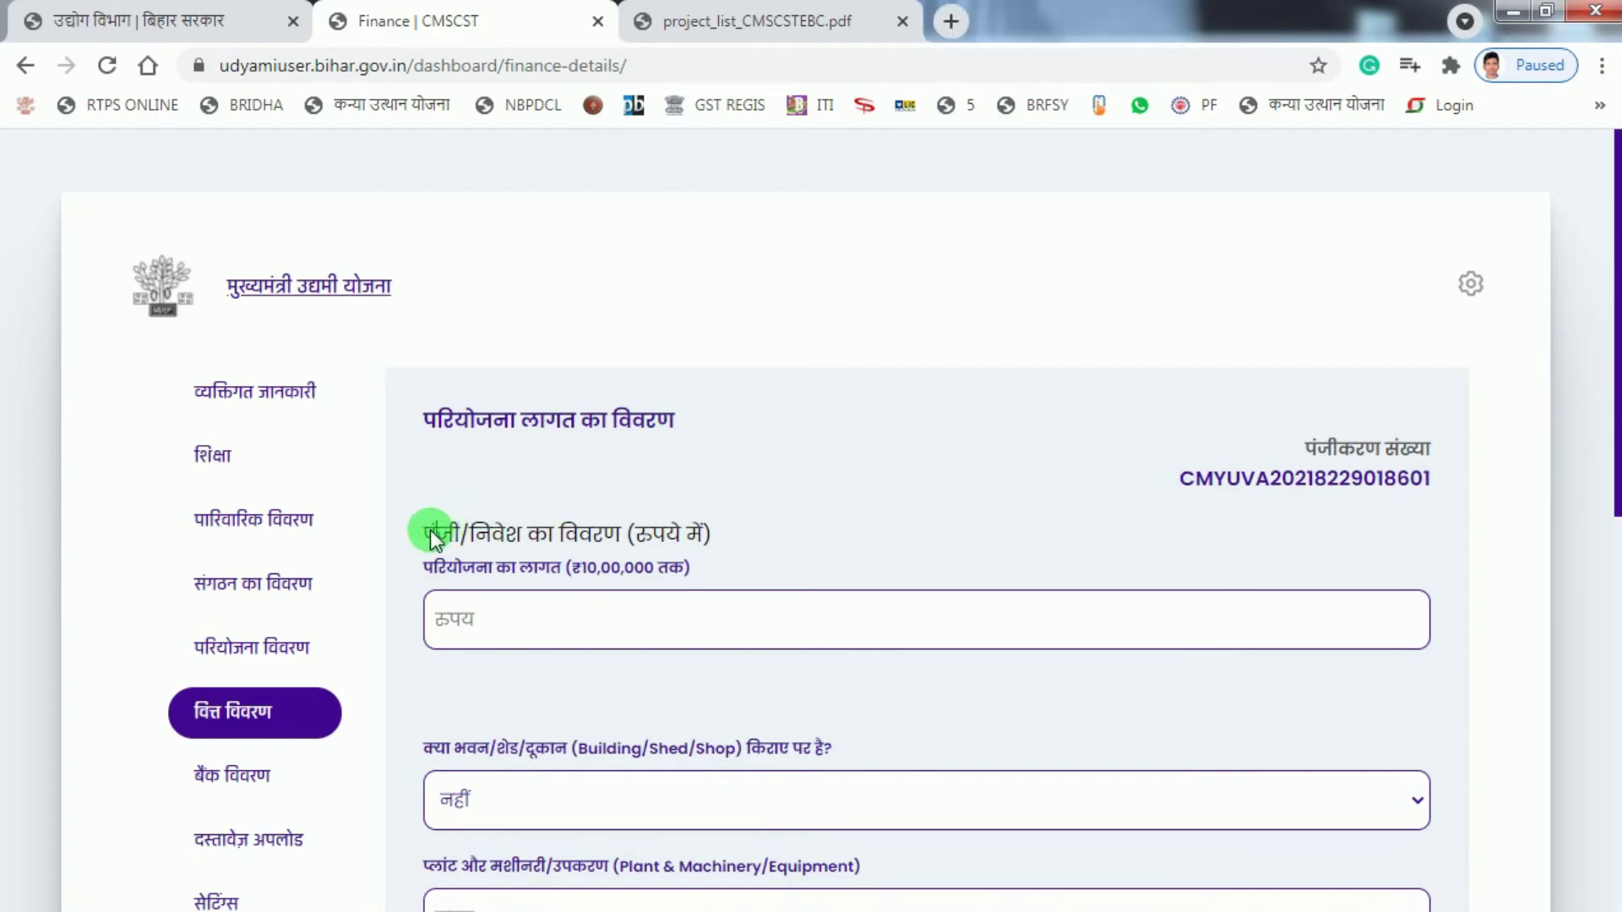
pyautogui.moveTo(432, 534); pyautogui.dragTo(707, 525)
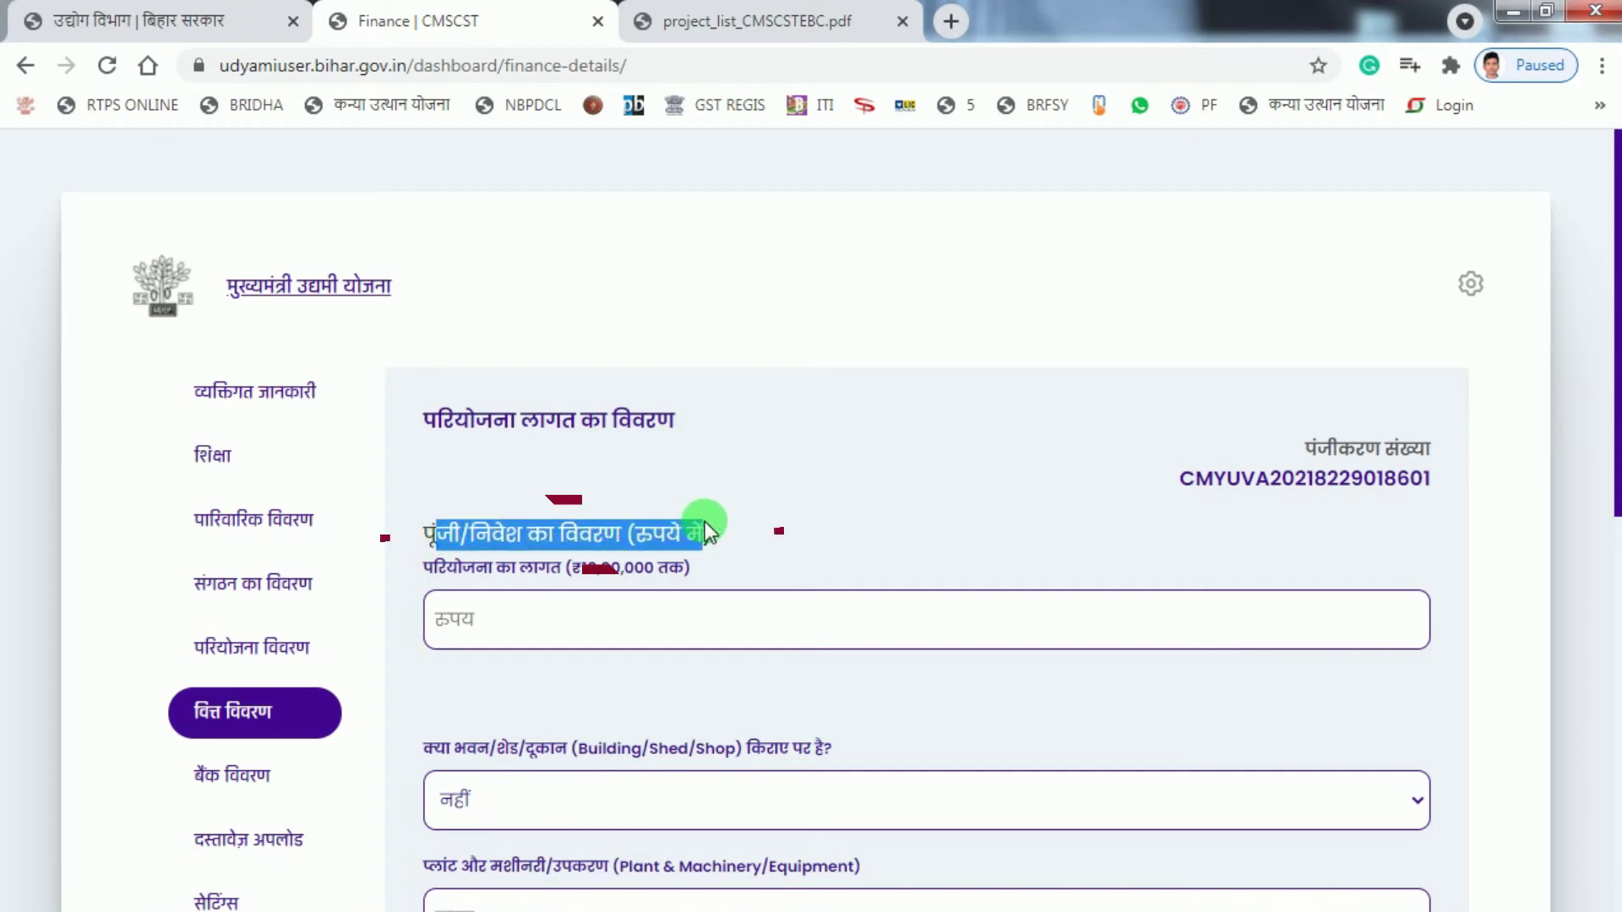
pyautogui.click(479, 623)
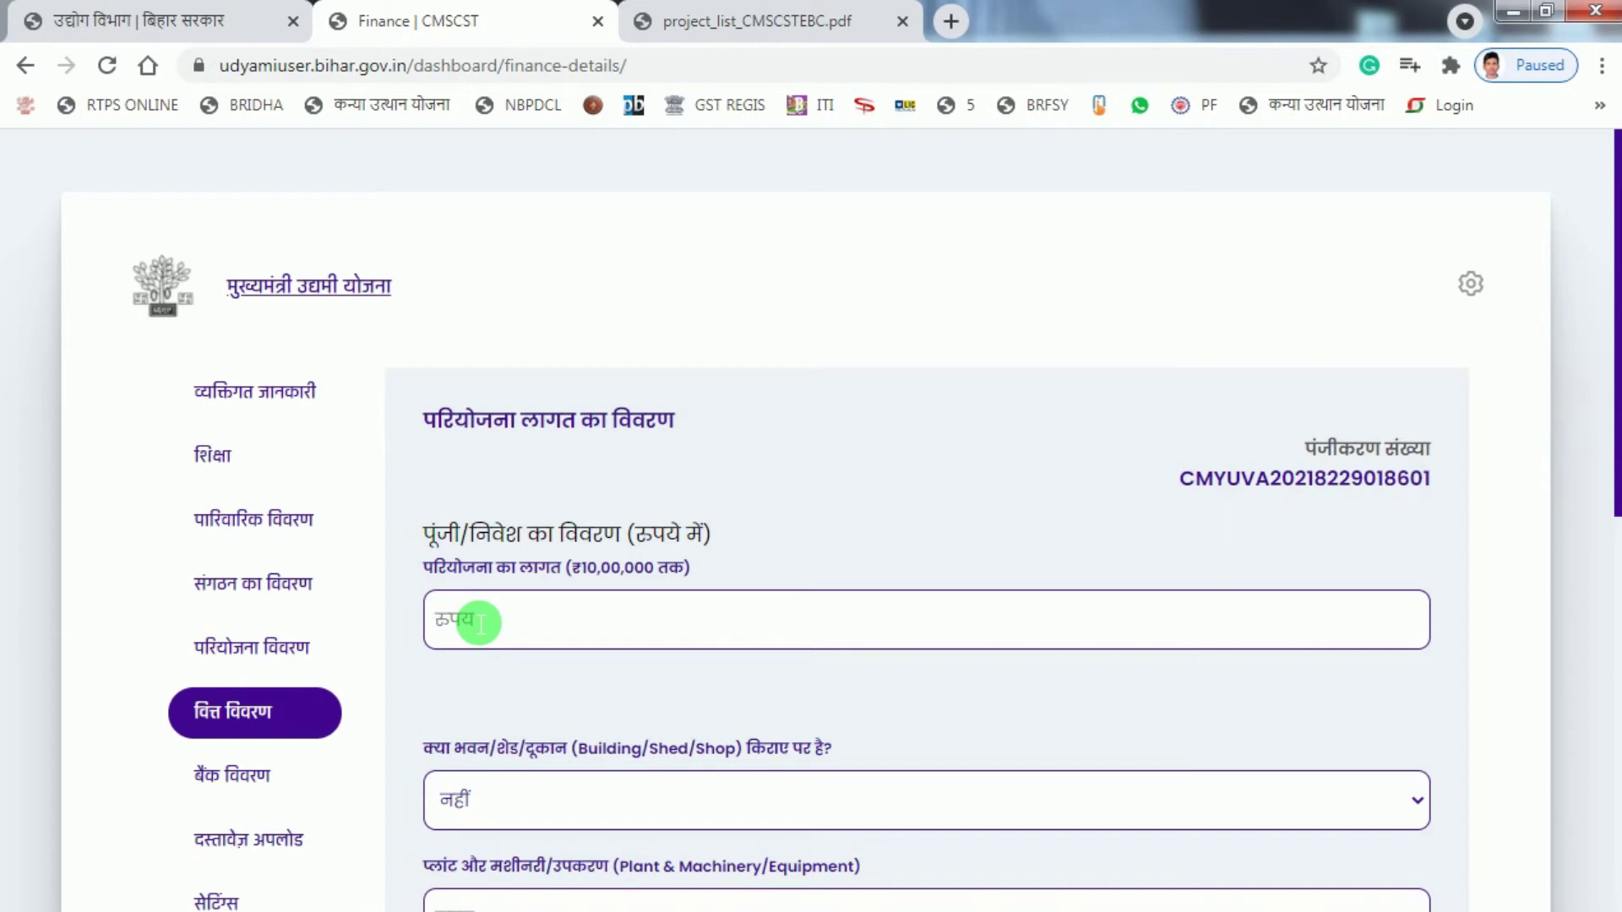
pyautogui.write('500000')
pyautogui.scroll(-1, 473, 617)
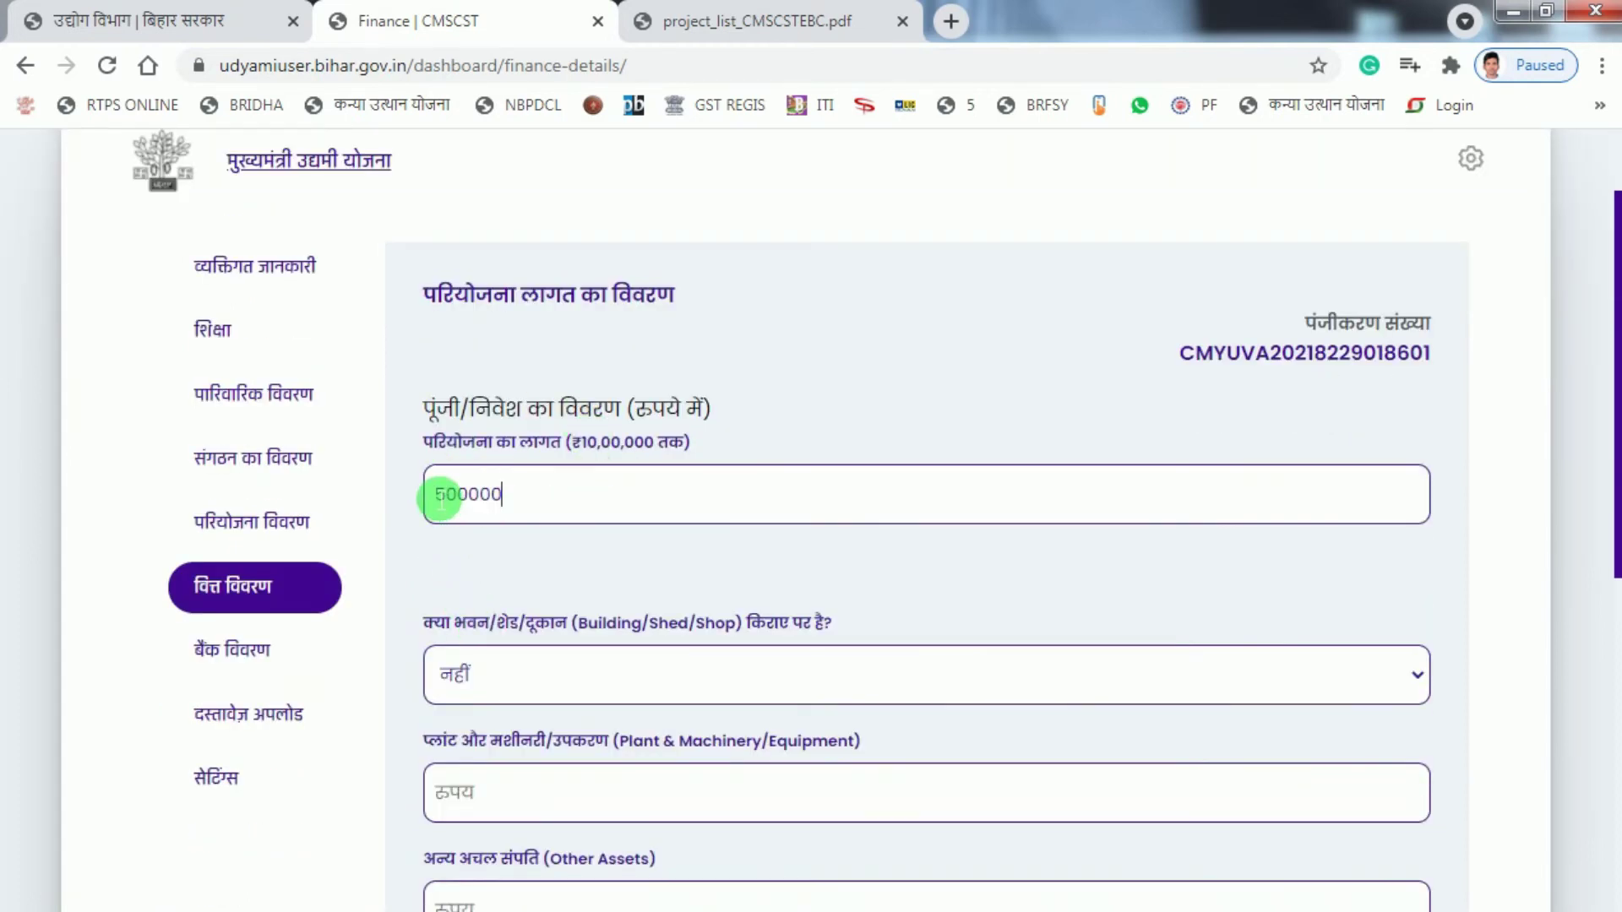
# Look over the remaining investment fields and enter 300000 rupees for Plant & Machinery/Equipment
pyautogui.scroll(-3, 601, 499)
pyautogui.scroll(-2, 597, 504)
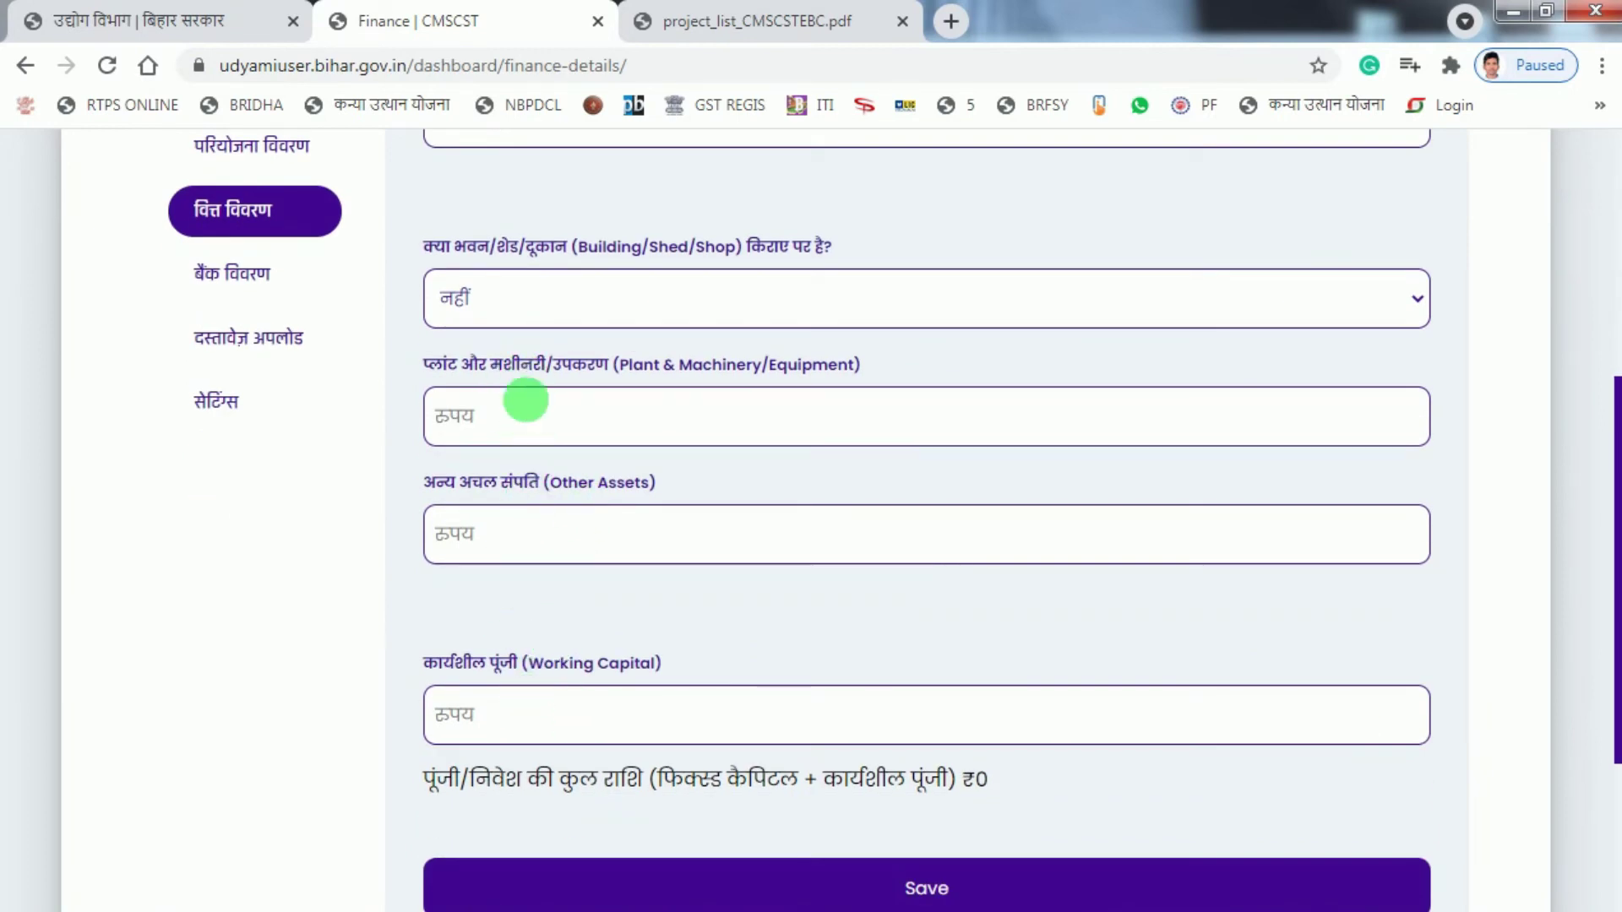
pyautogui.scroll(5, 572, 456)
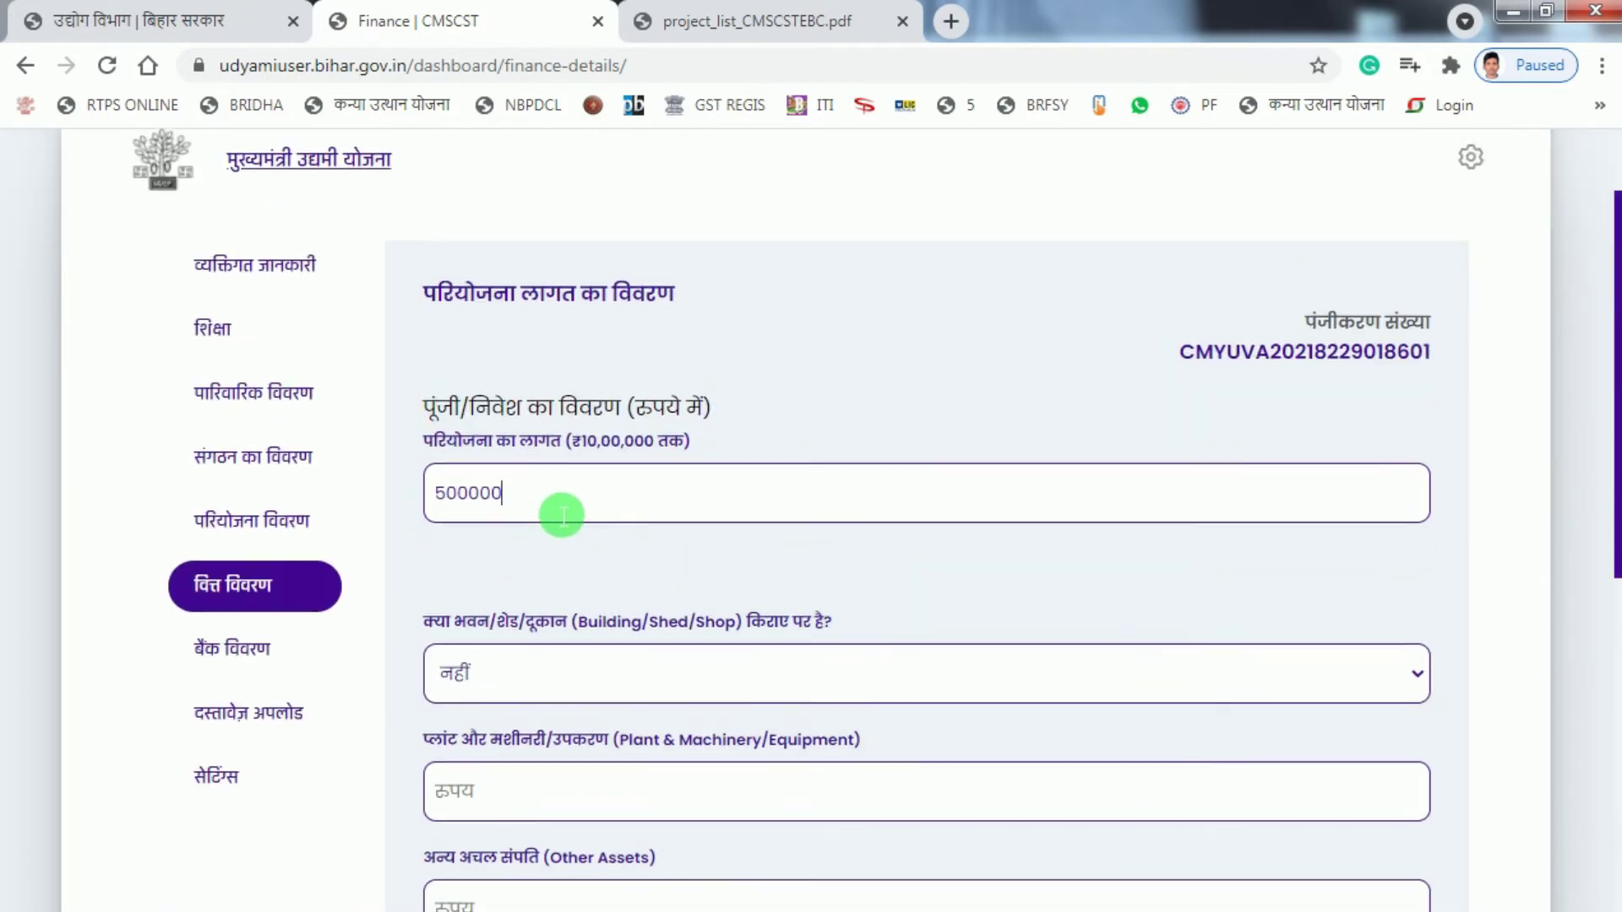
pyautogui.scroll(-6, 561, 510)
pyautogui.scroll(2, 553, 507)
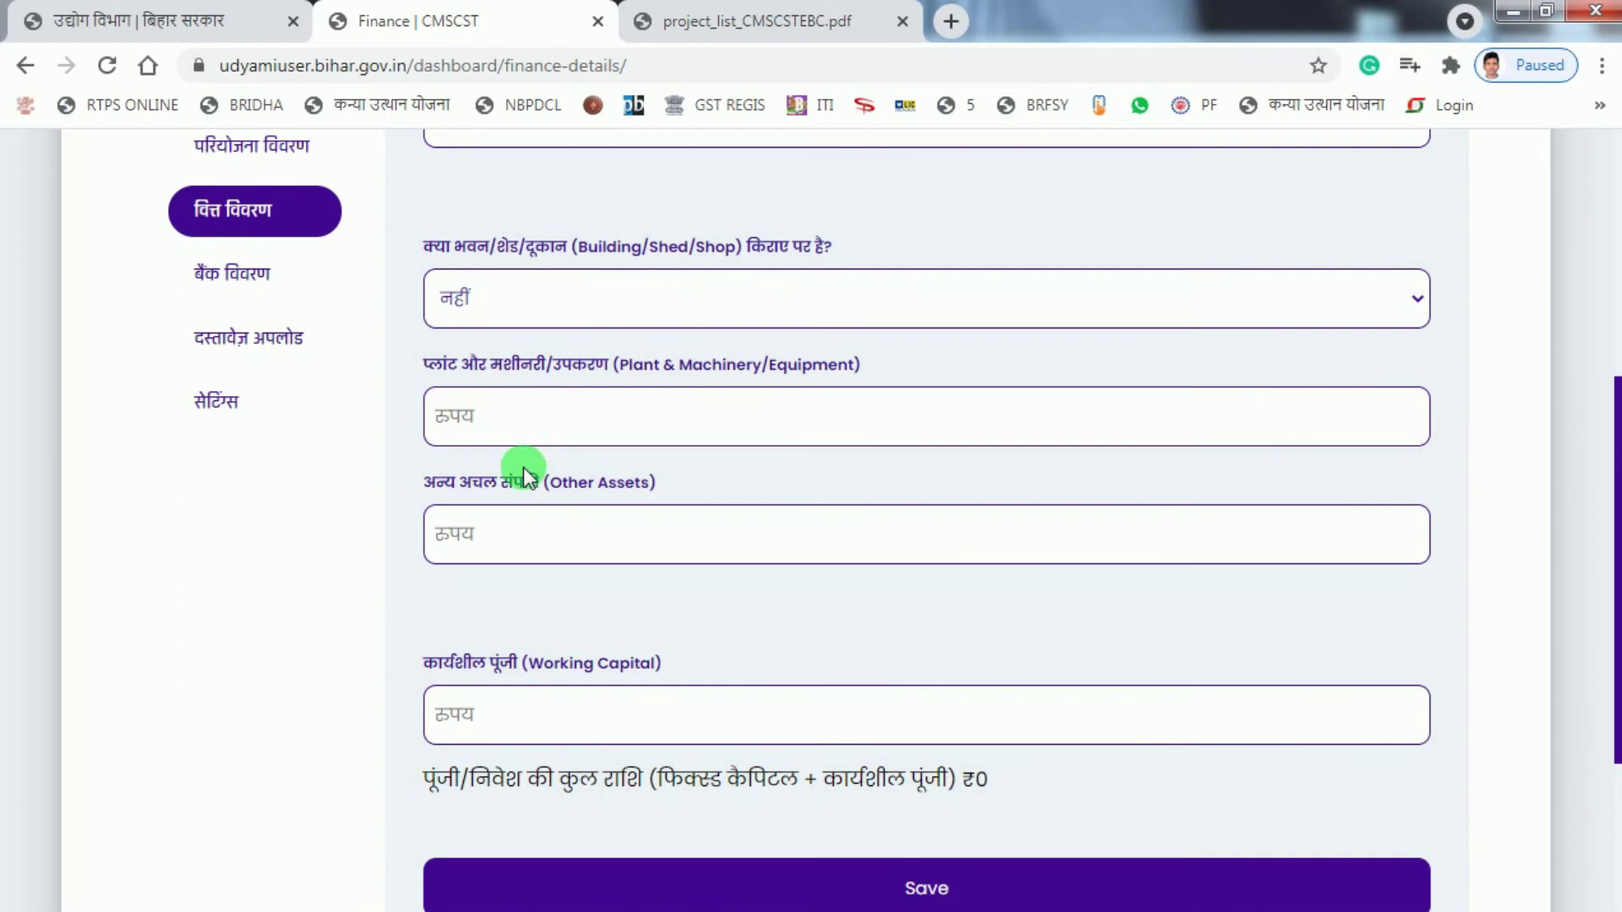
pyautogui.click(504, 430)
pyautogui.scroll(2, 505, 431)
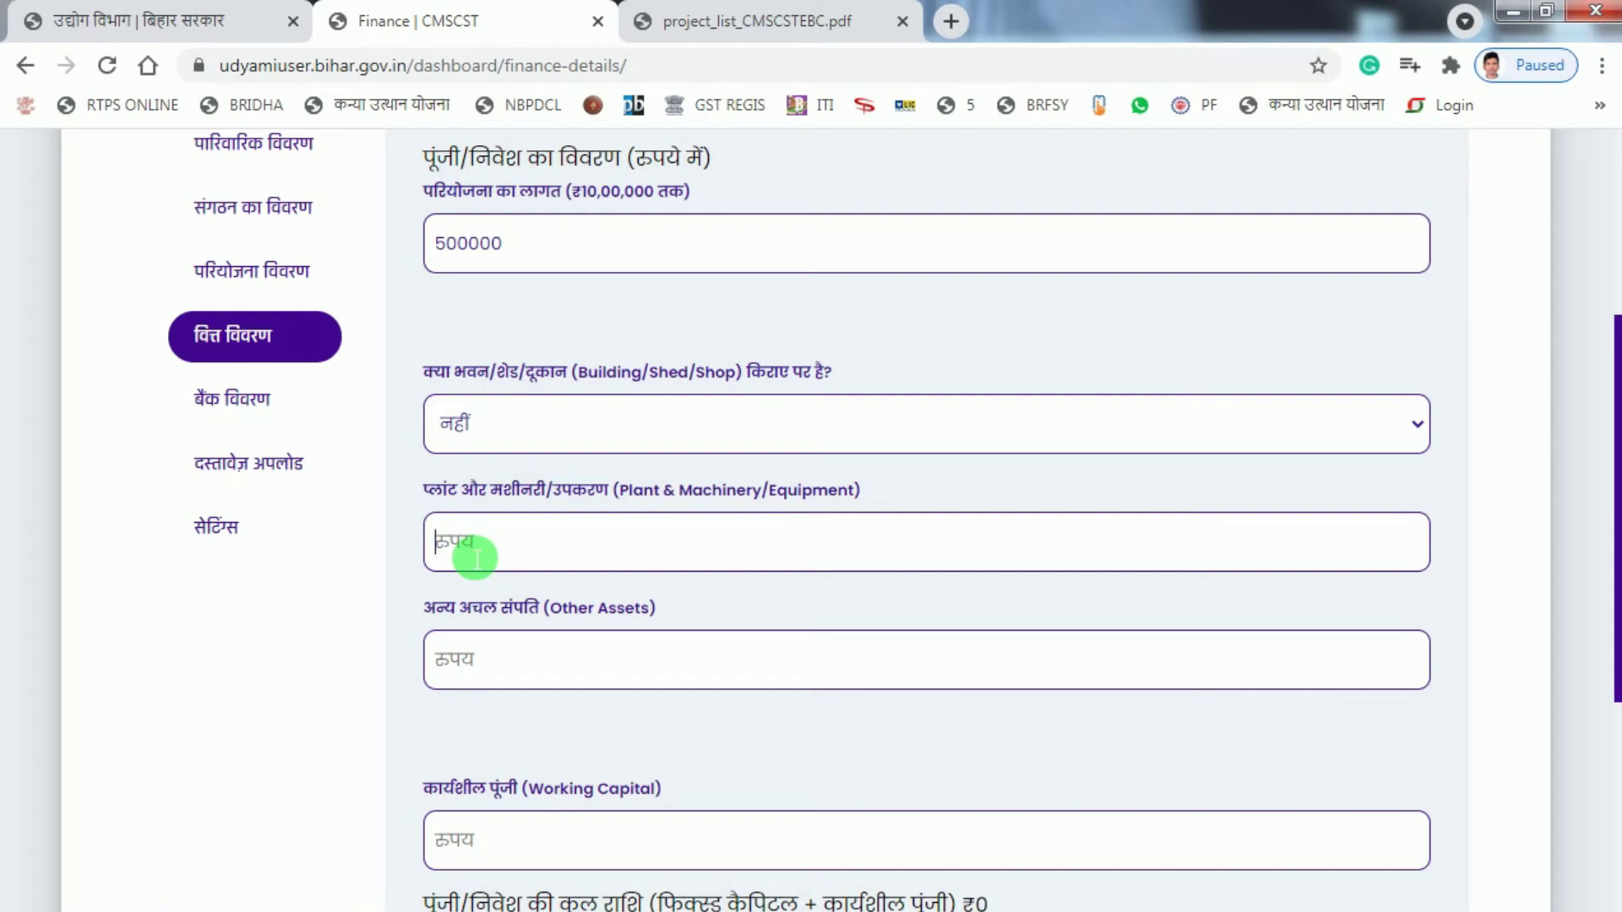
pyautogui.write('300000')
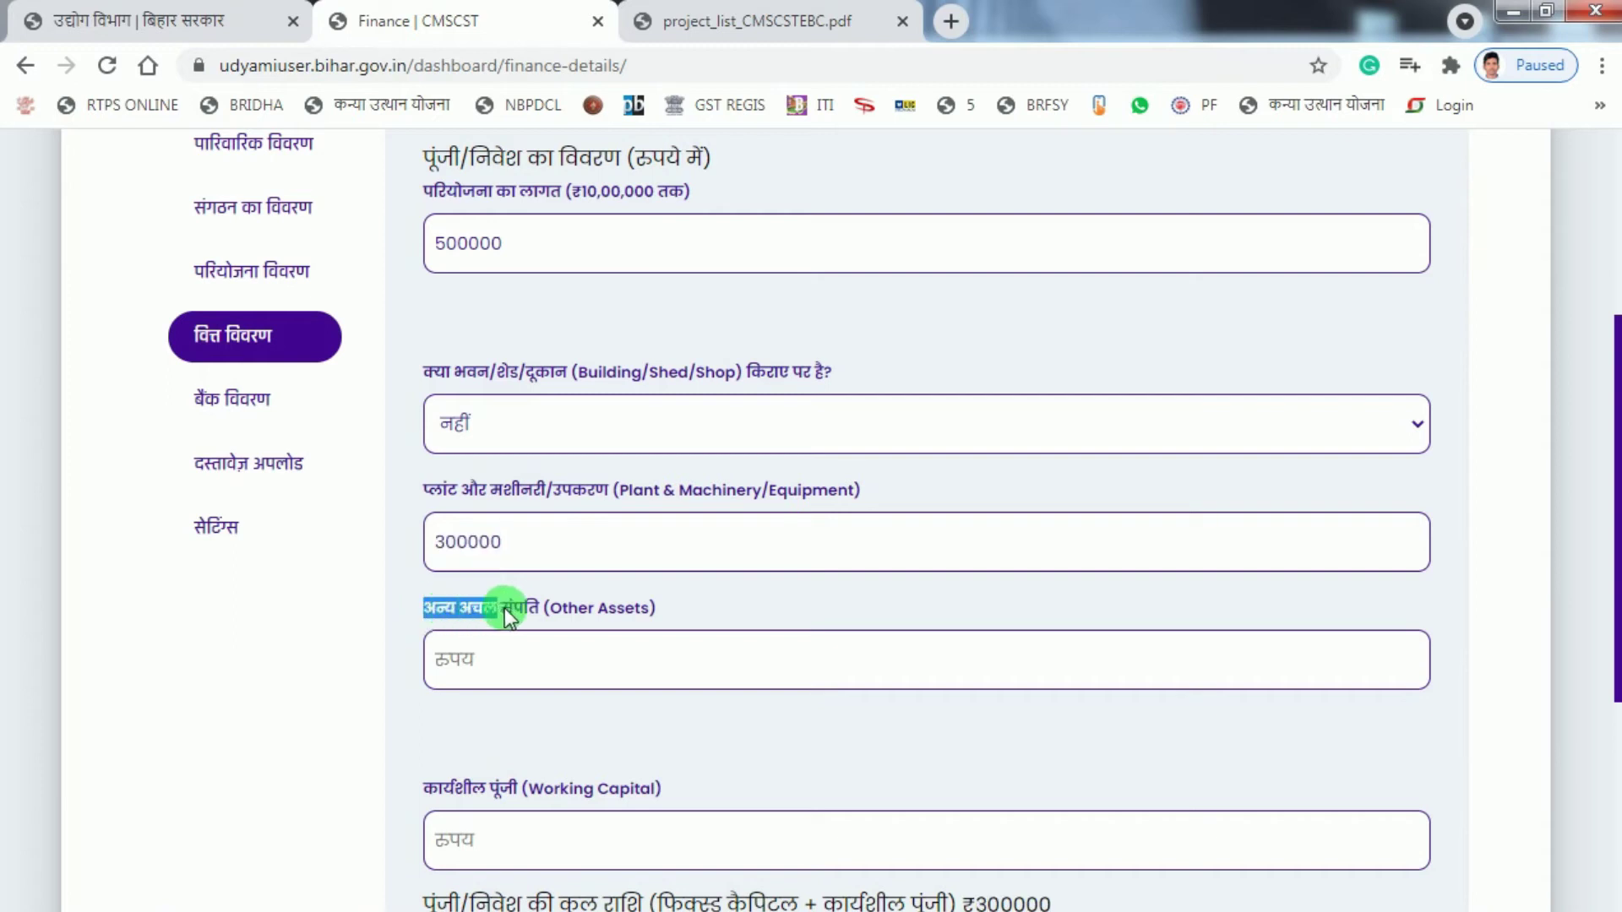
# Enter 100000 rupees for Other Assets
pyautogui.click(540, 607)
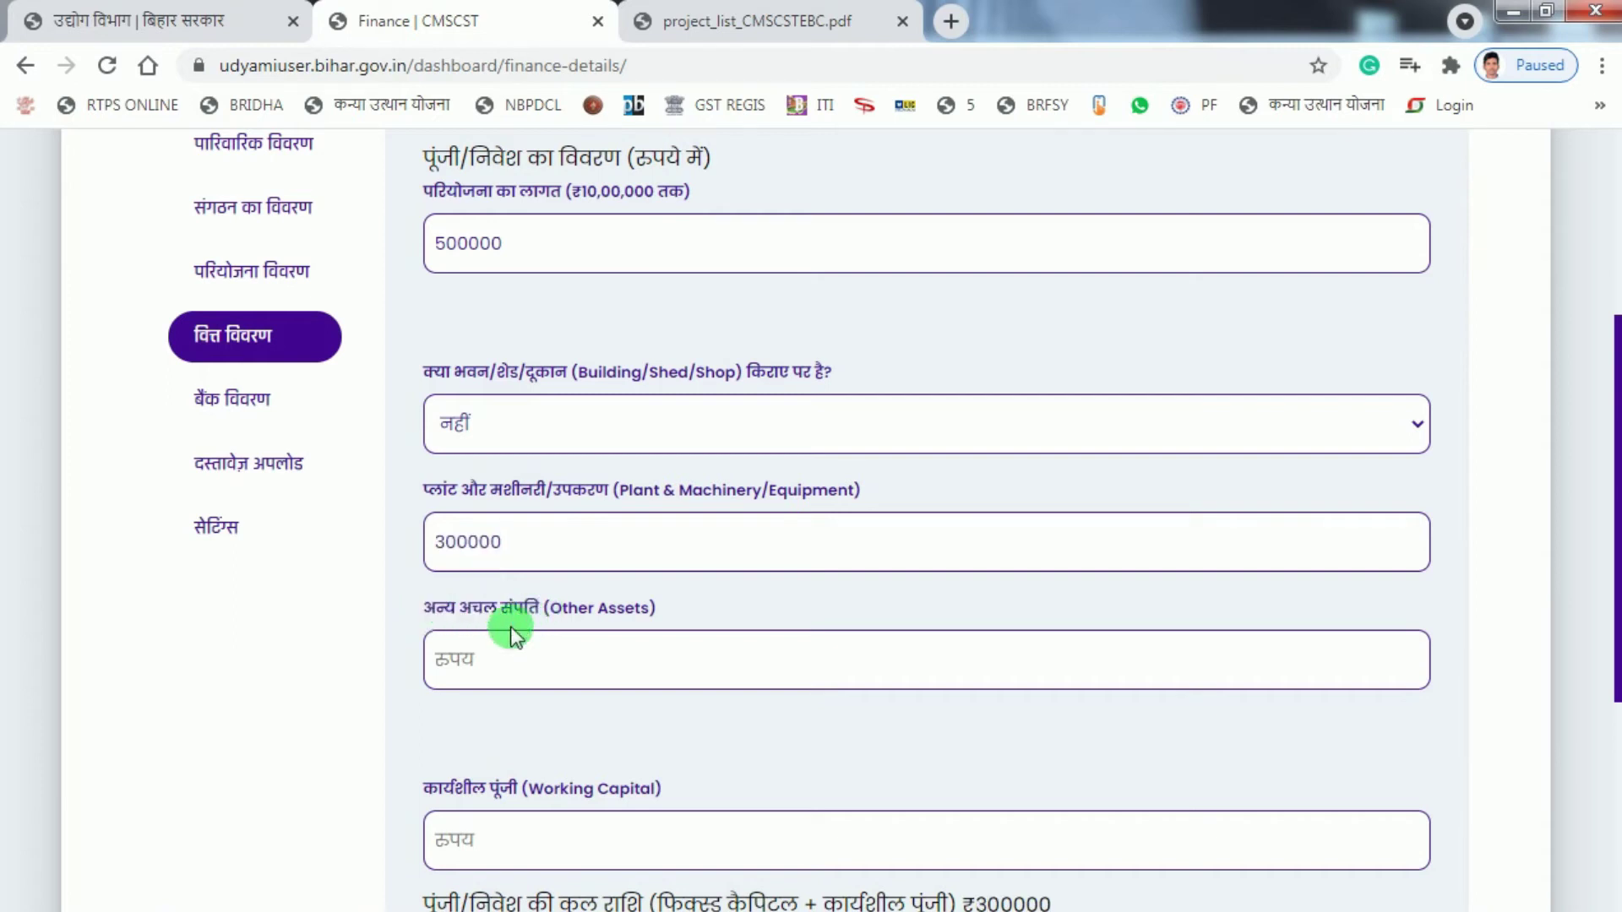
pyautogui.click(481, 660)
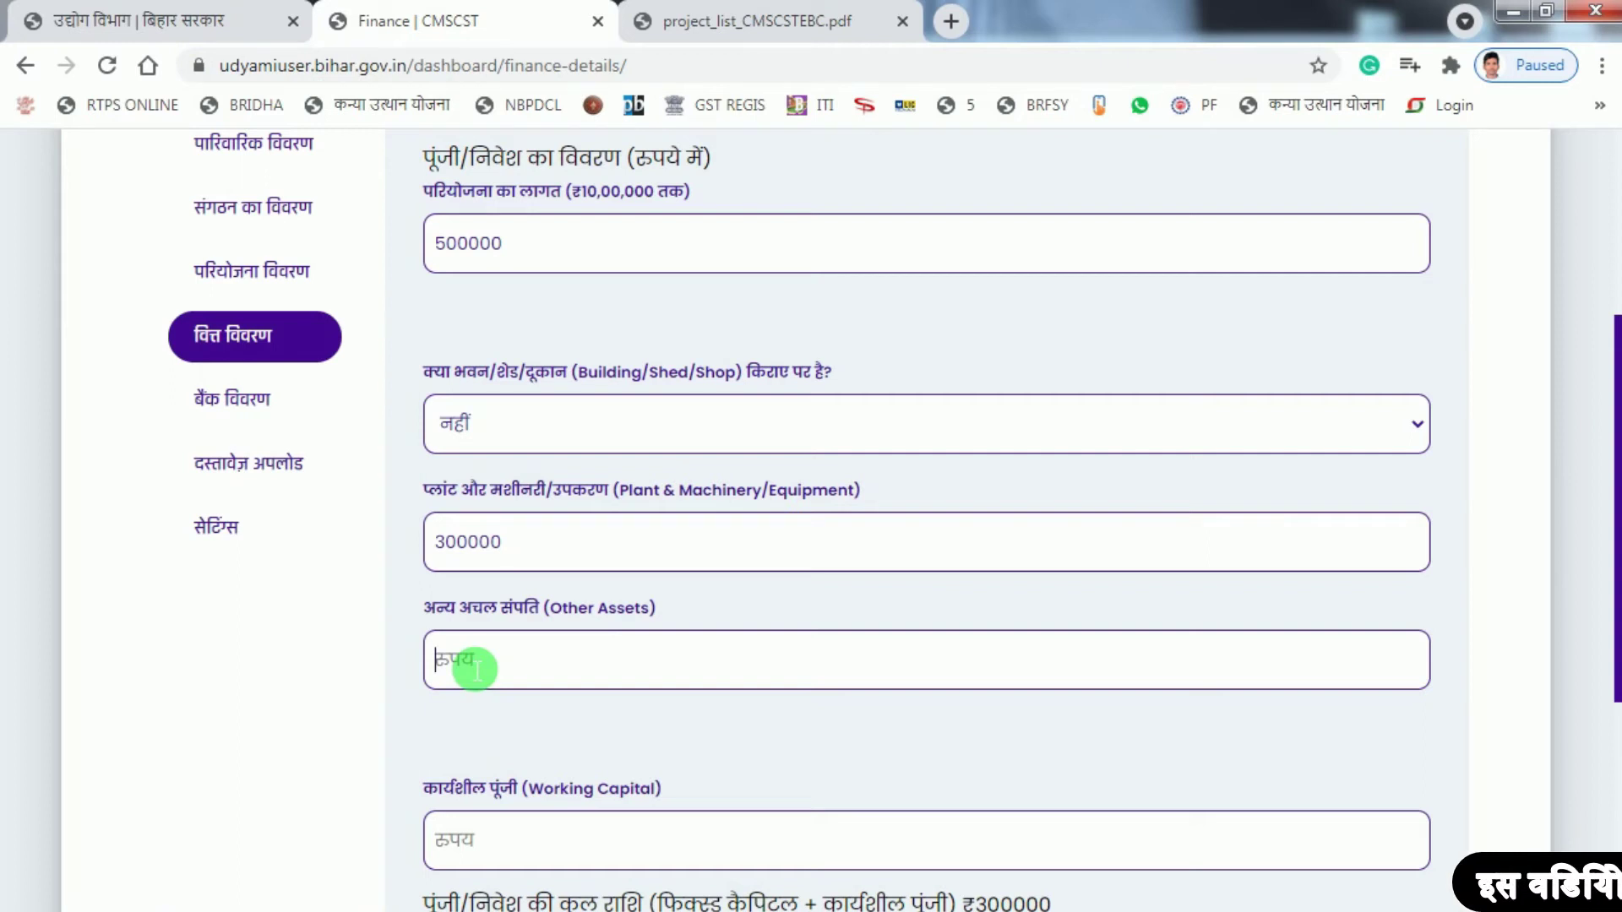
pyautogui.click(476, 670)
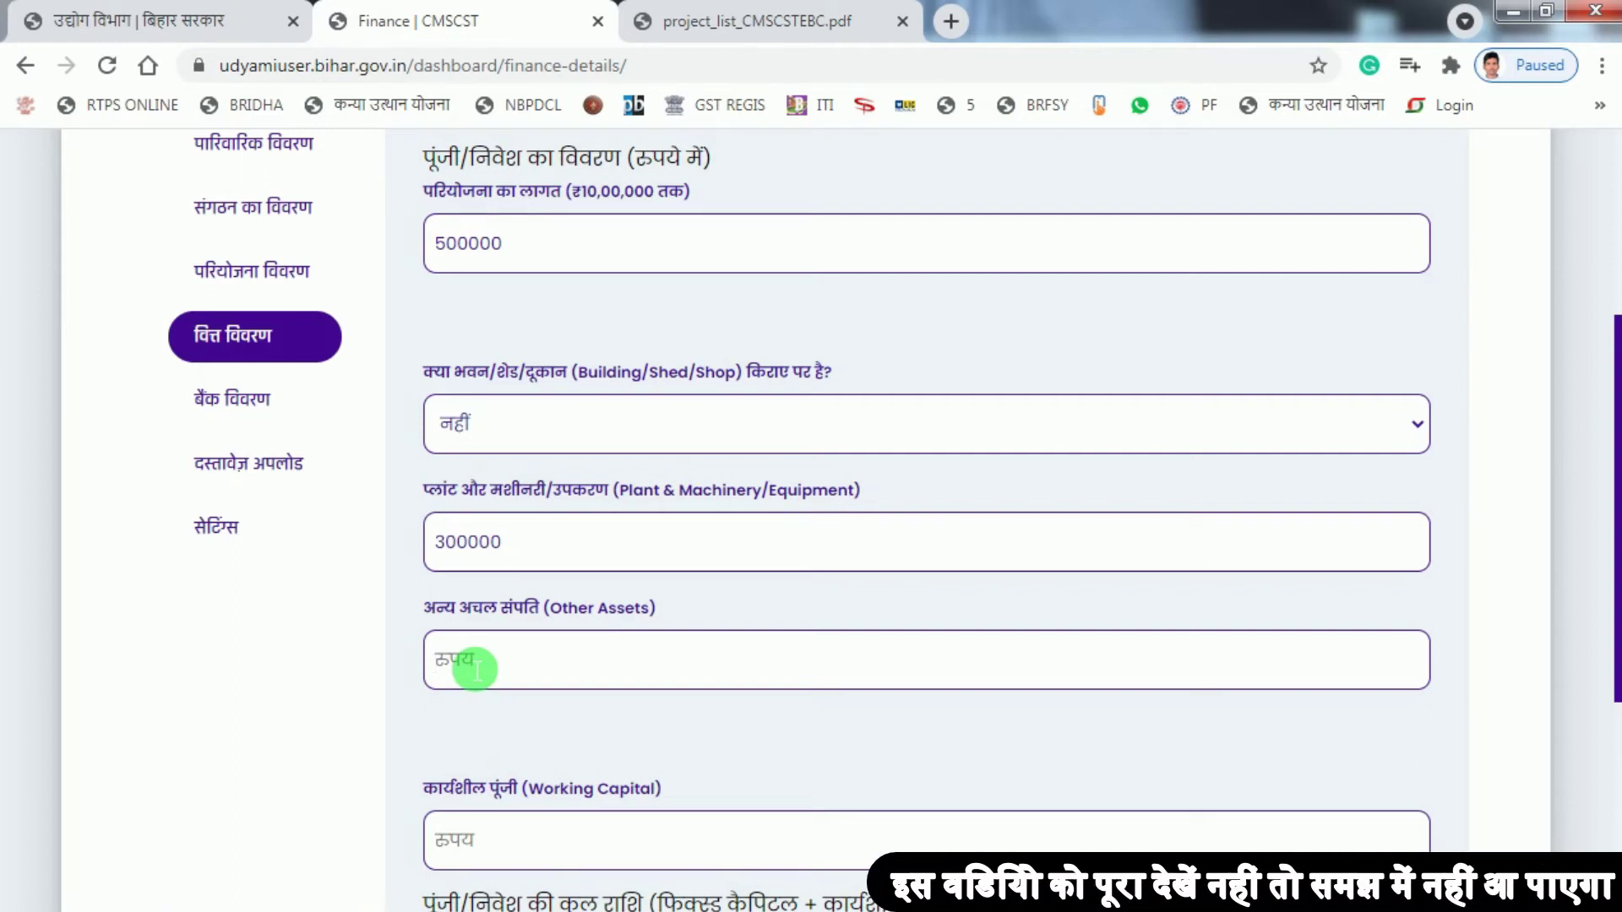
pyautogui.write('100000')
# Review the cost fields already filled in and enter 100000 rupees as the Working Capital
pyautogui.scroll(-4, 473, 667)
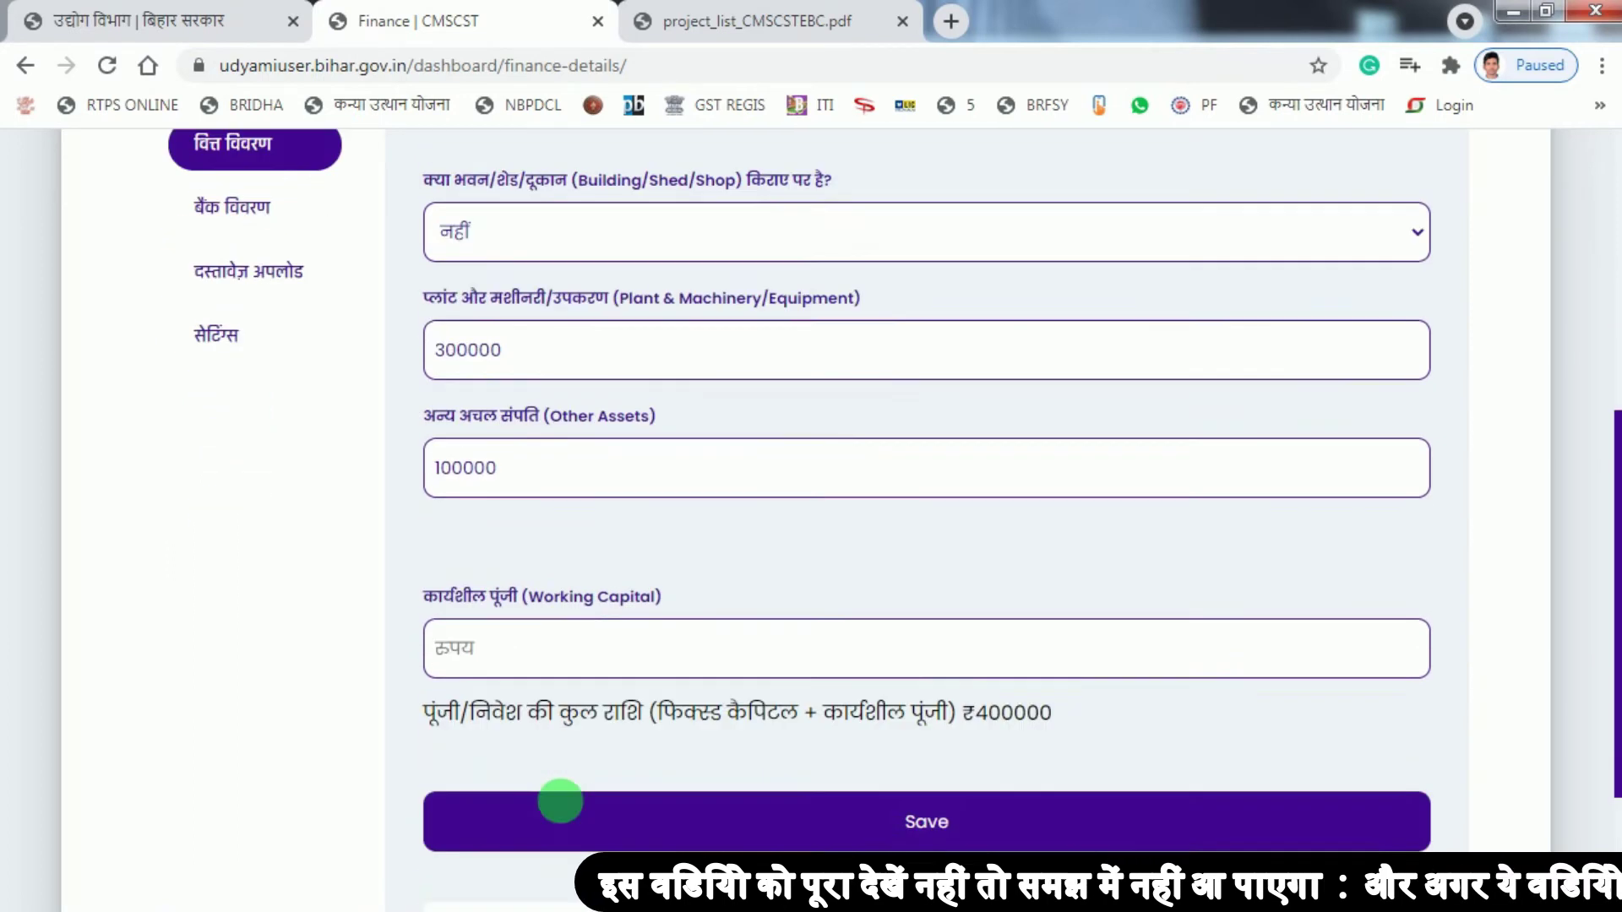
pyautogui.moveTo(428, 408); pyautogui.dragTo(600, 411)
pyautogui.click(566, 413)
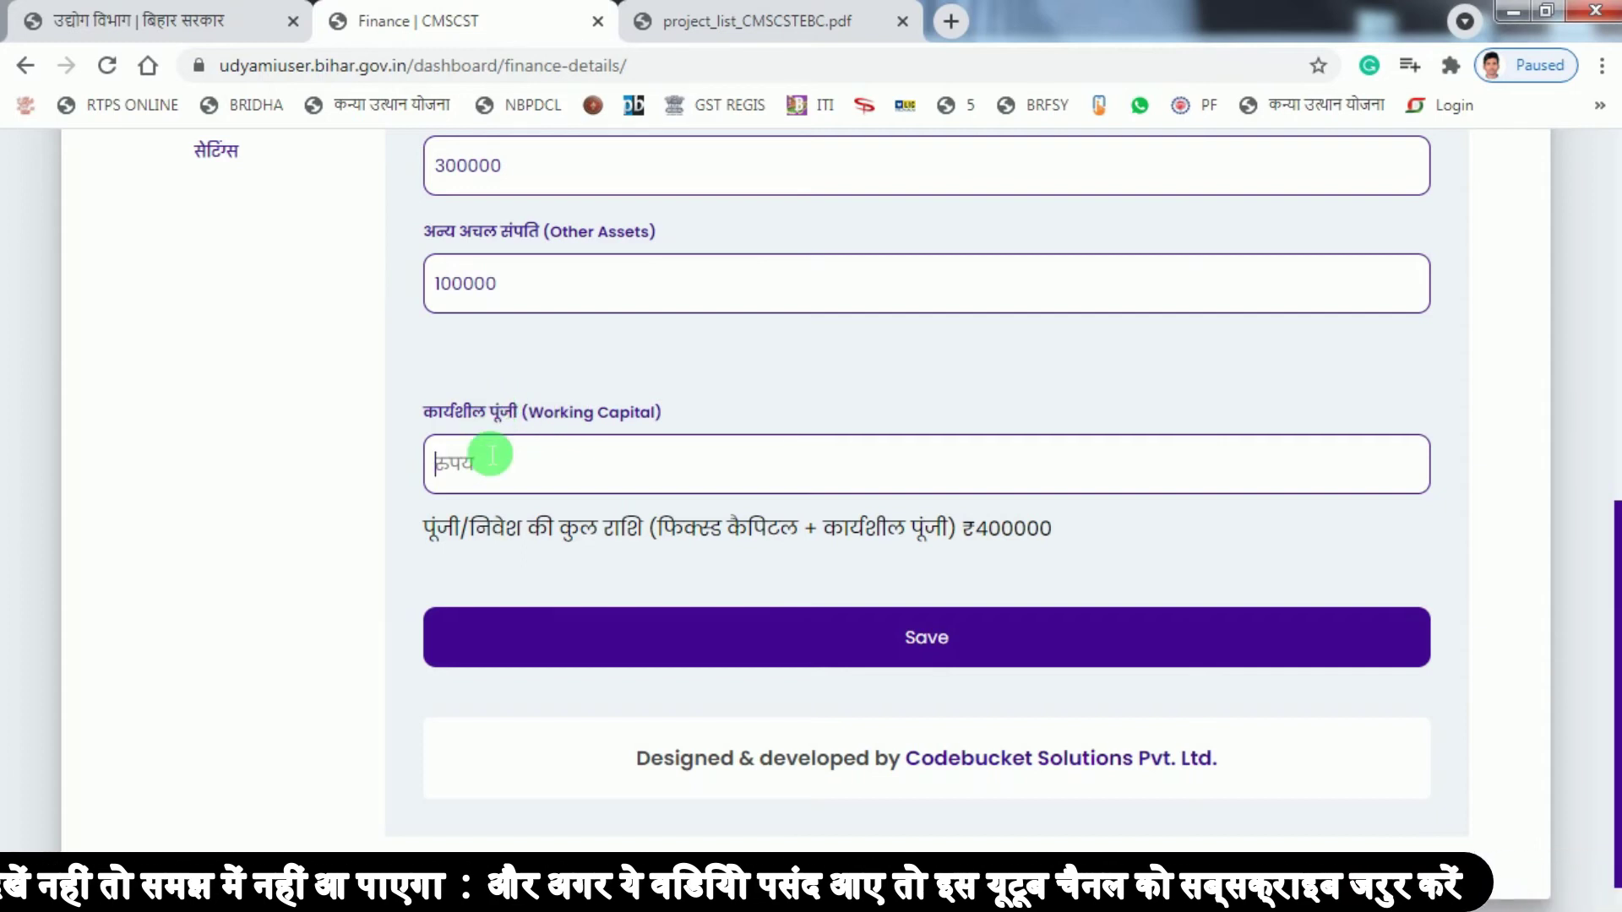
pyautogui.scroll(3, 507, 498)
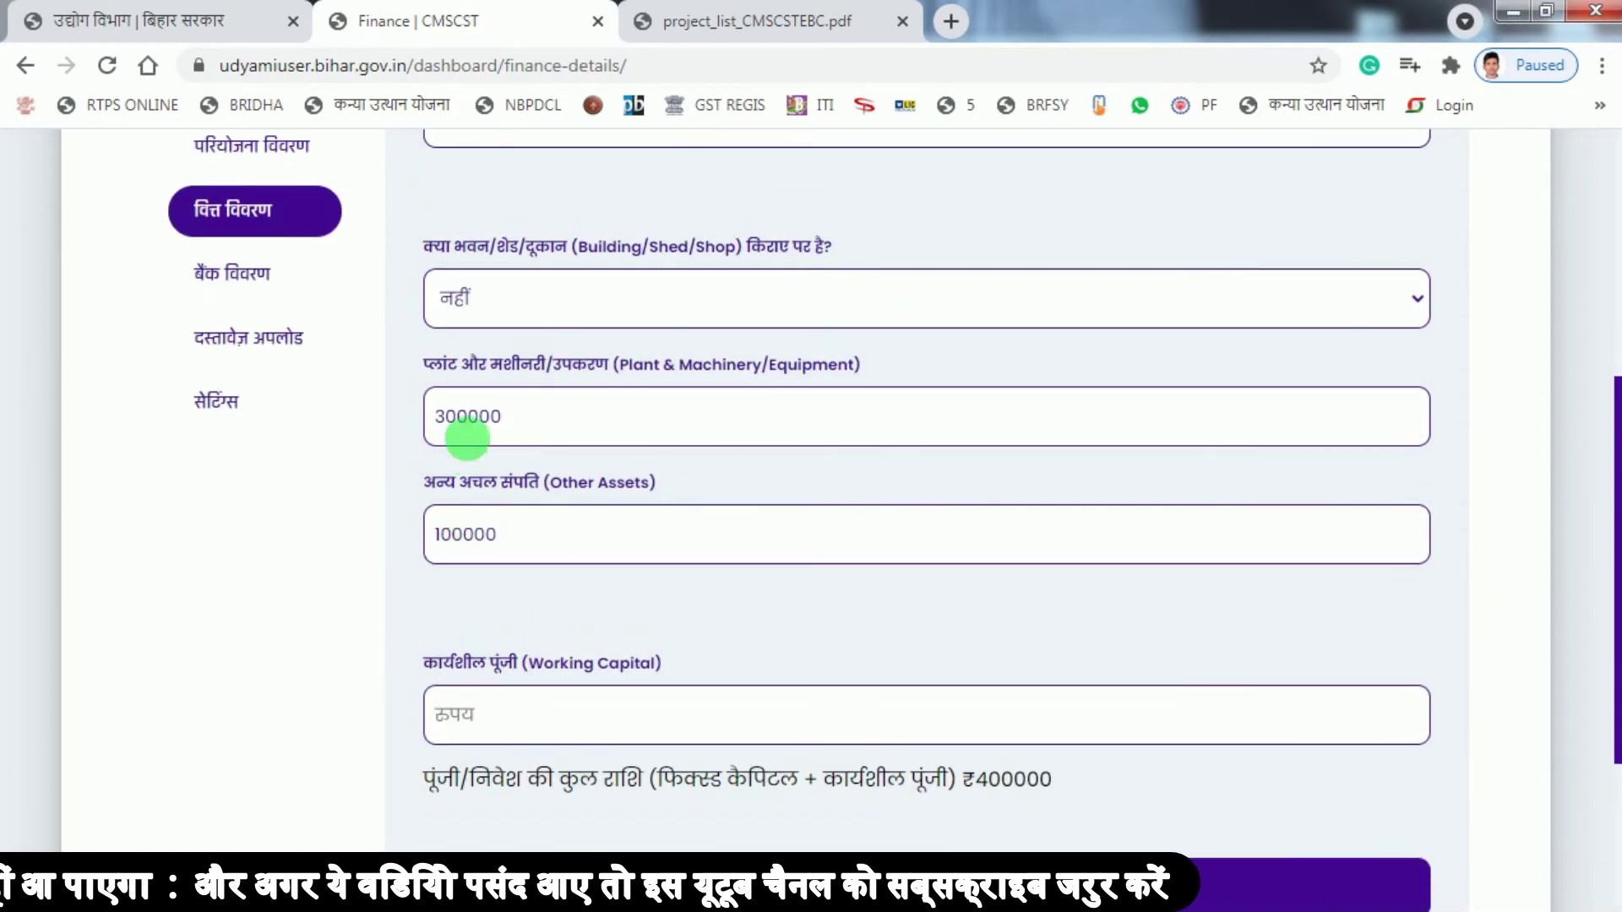
pyautogui.scroll(3, 494, 422)
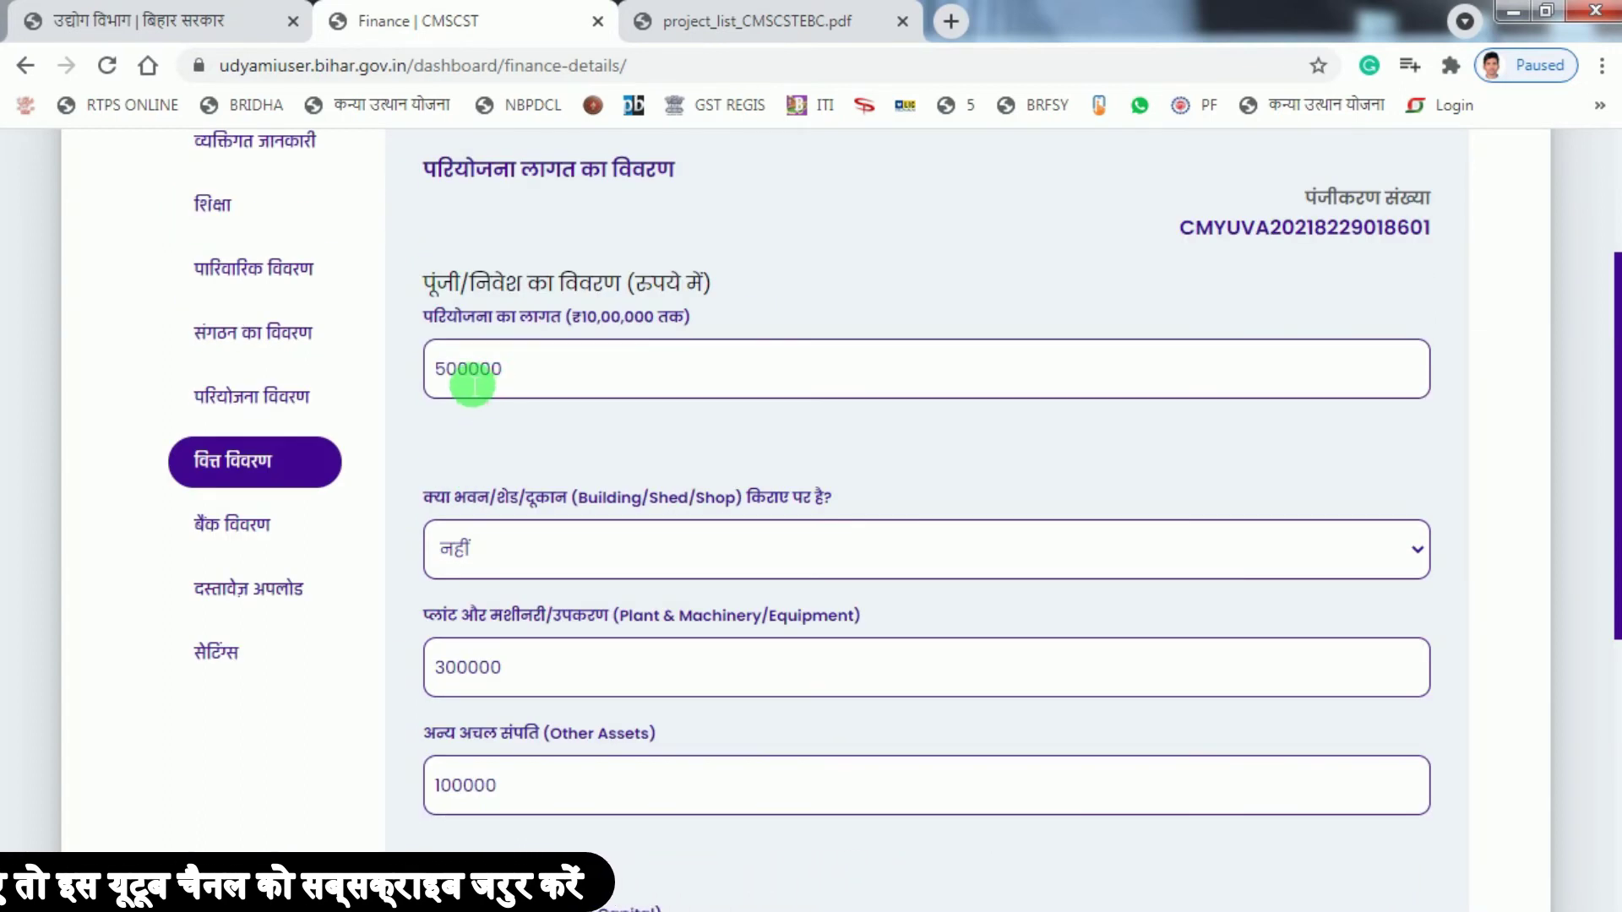
pyautogui.scroll(-6, 448, 393)
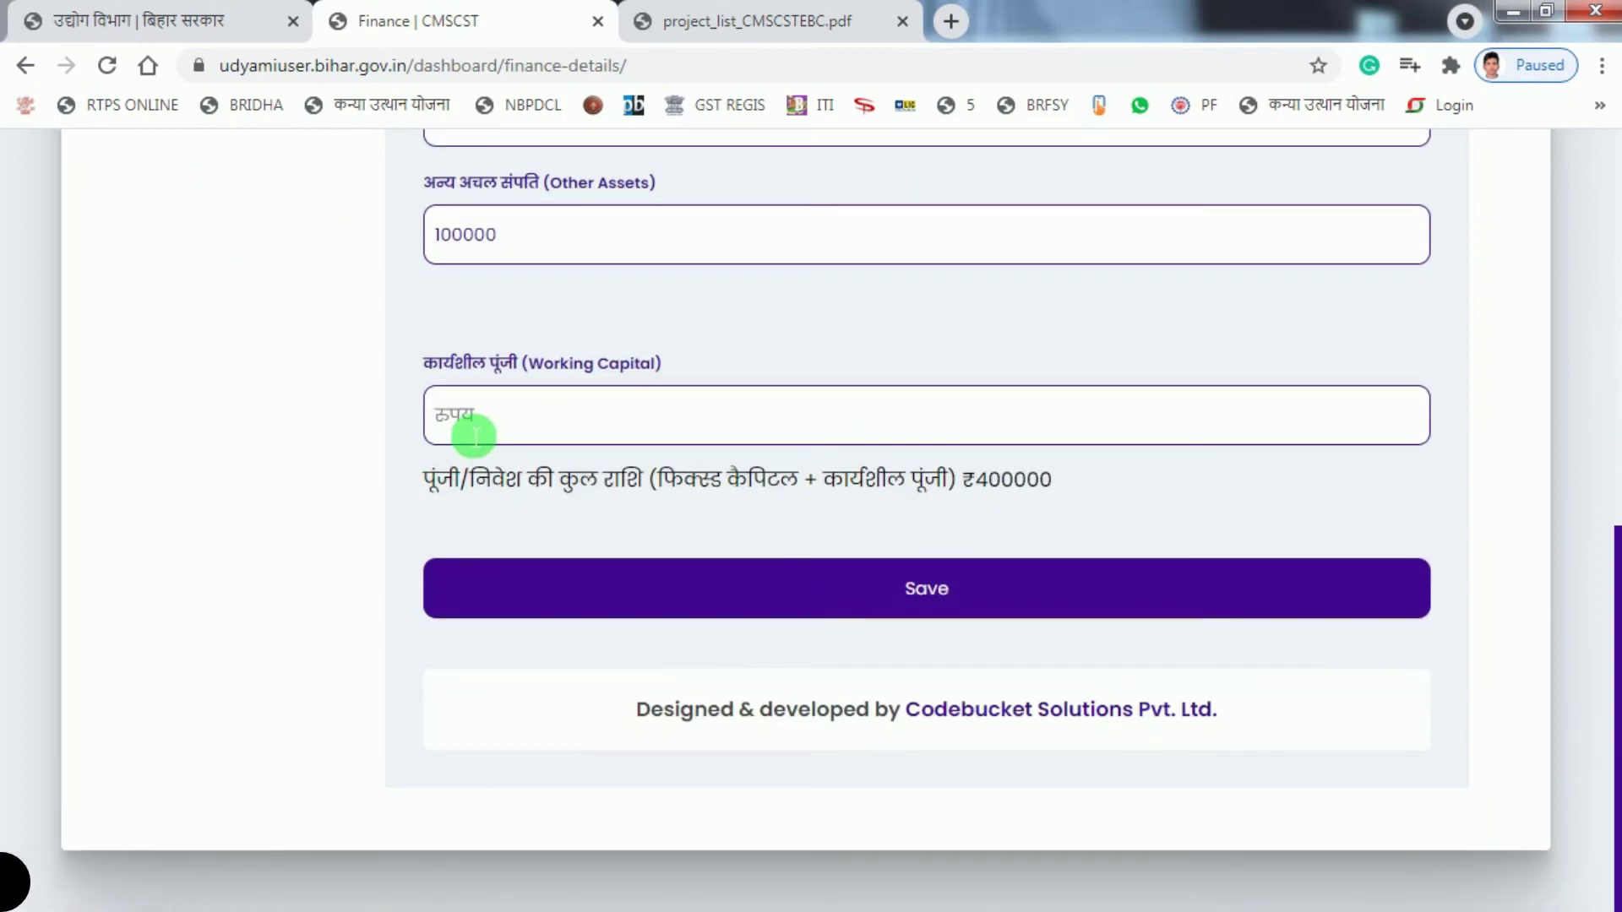
pyautogui.write('100000')
# Check the total capital/investment amount and save the finance details
pyautogui.moveTo(423, 476); pyautogui.dragTo(976, 485)
pyautogui.click(961, 485)
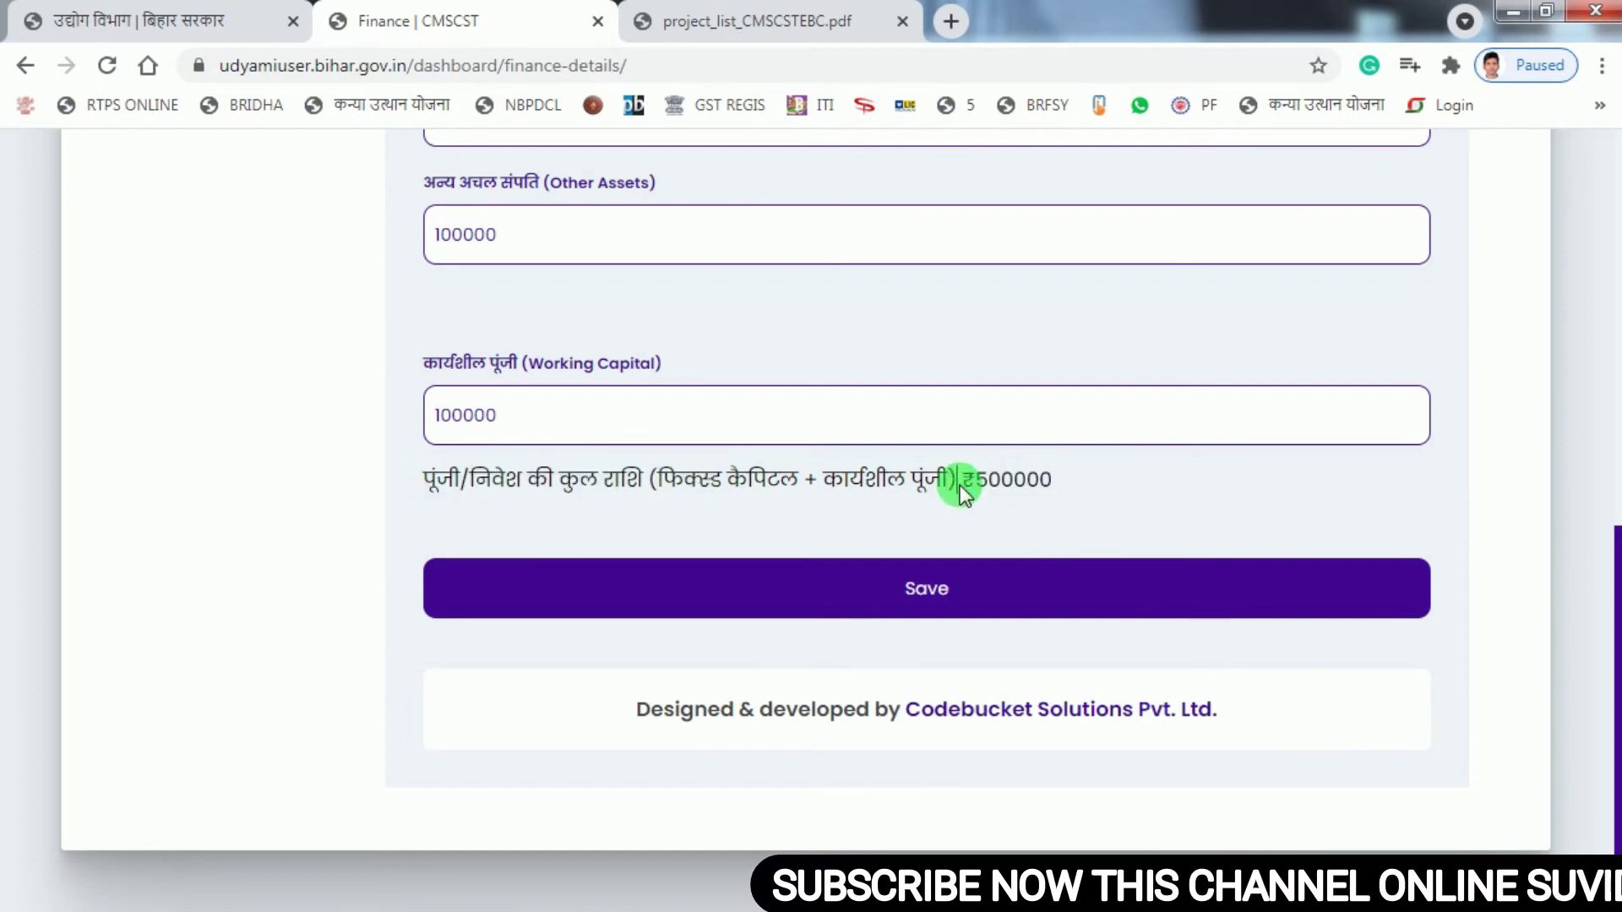
pyautogui.click(964, 602)
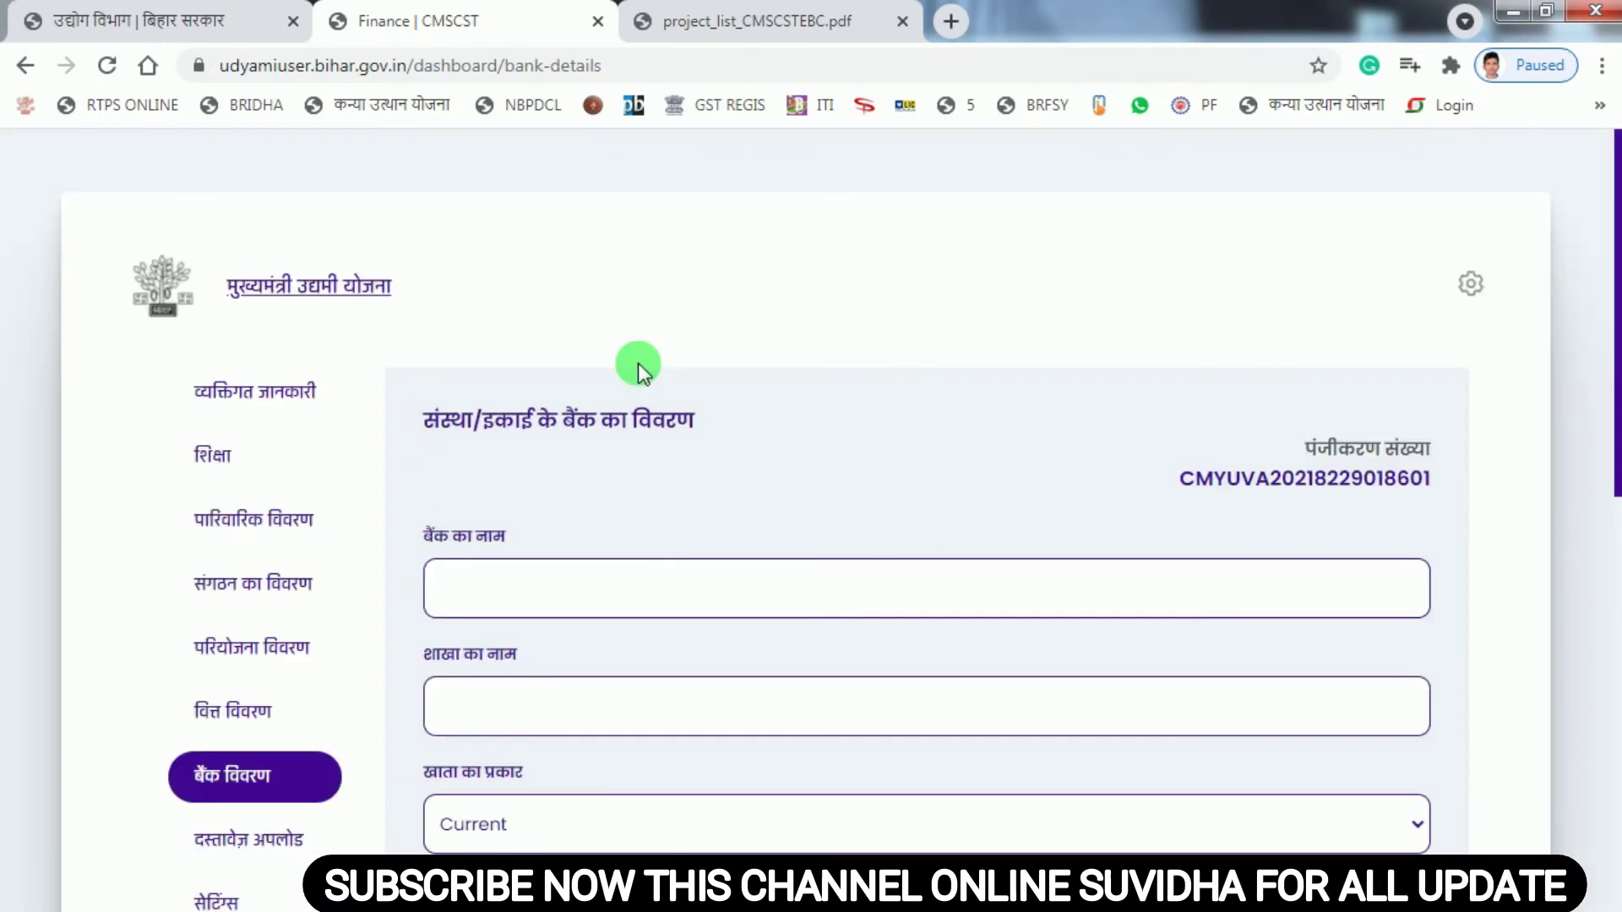
# Examine the bank name field and the available account type options in the bank details form
pyautogui.scroll(-3, 637, 364)
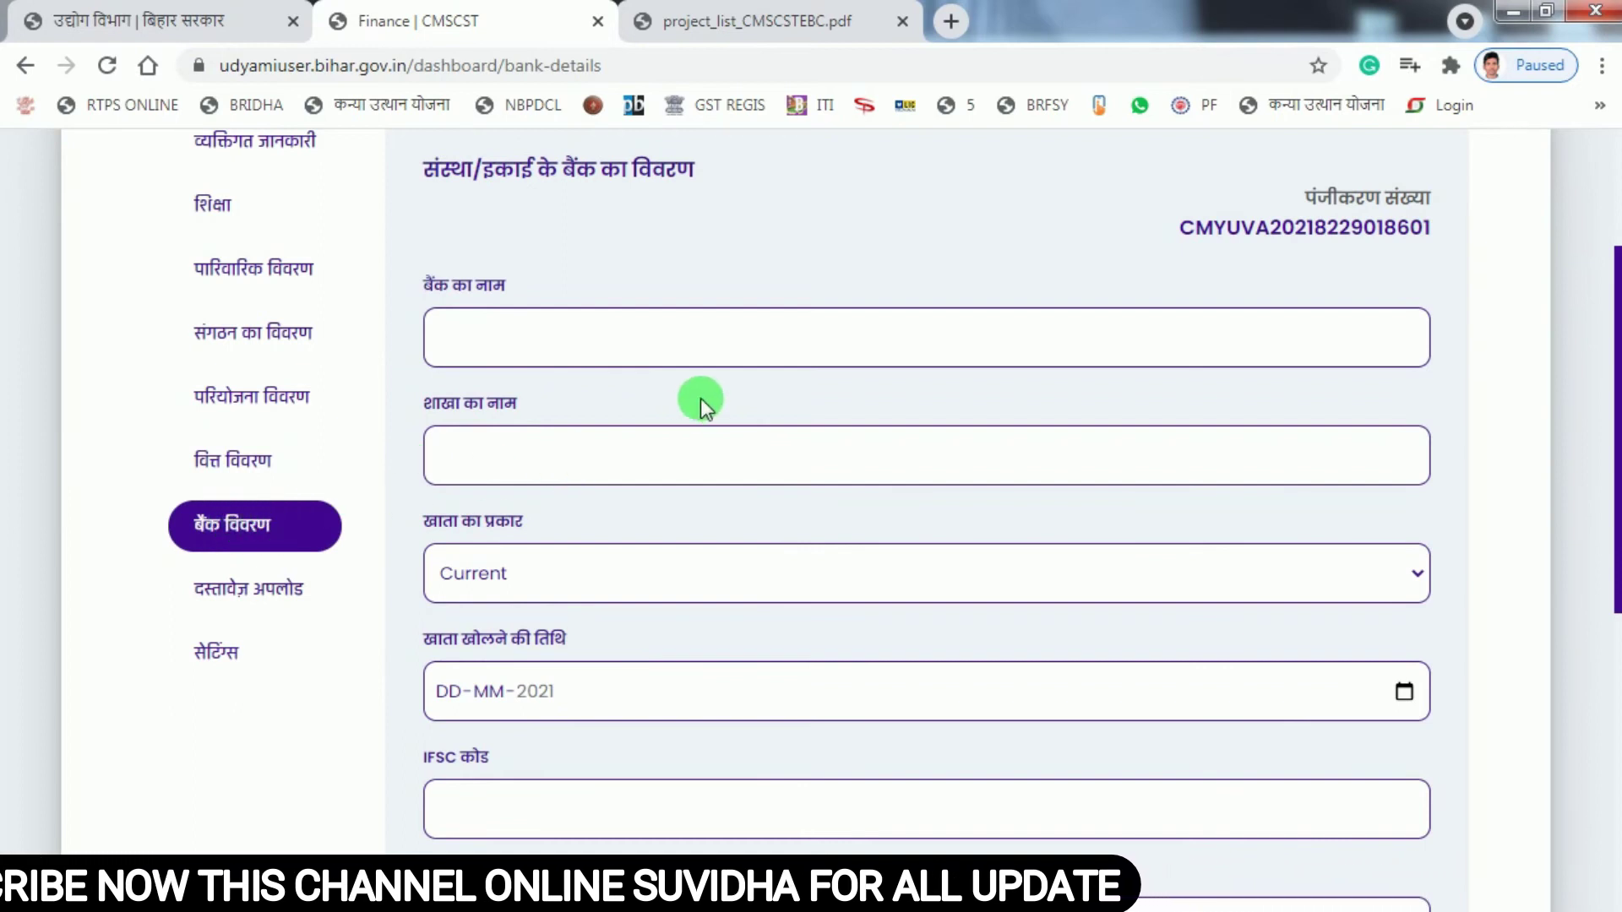
pyautogui.scroll(2, 701, 398)
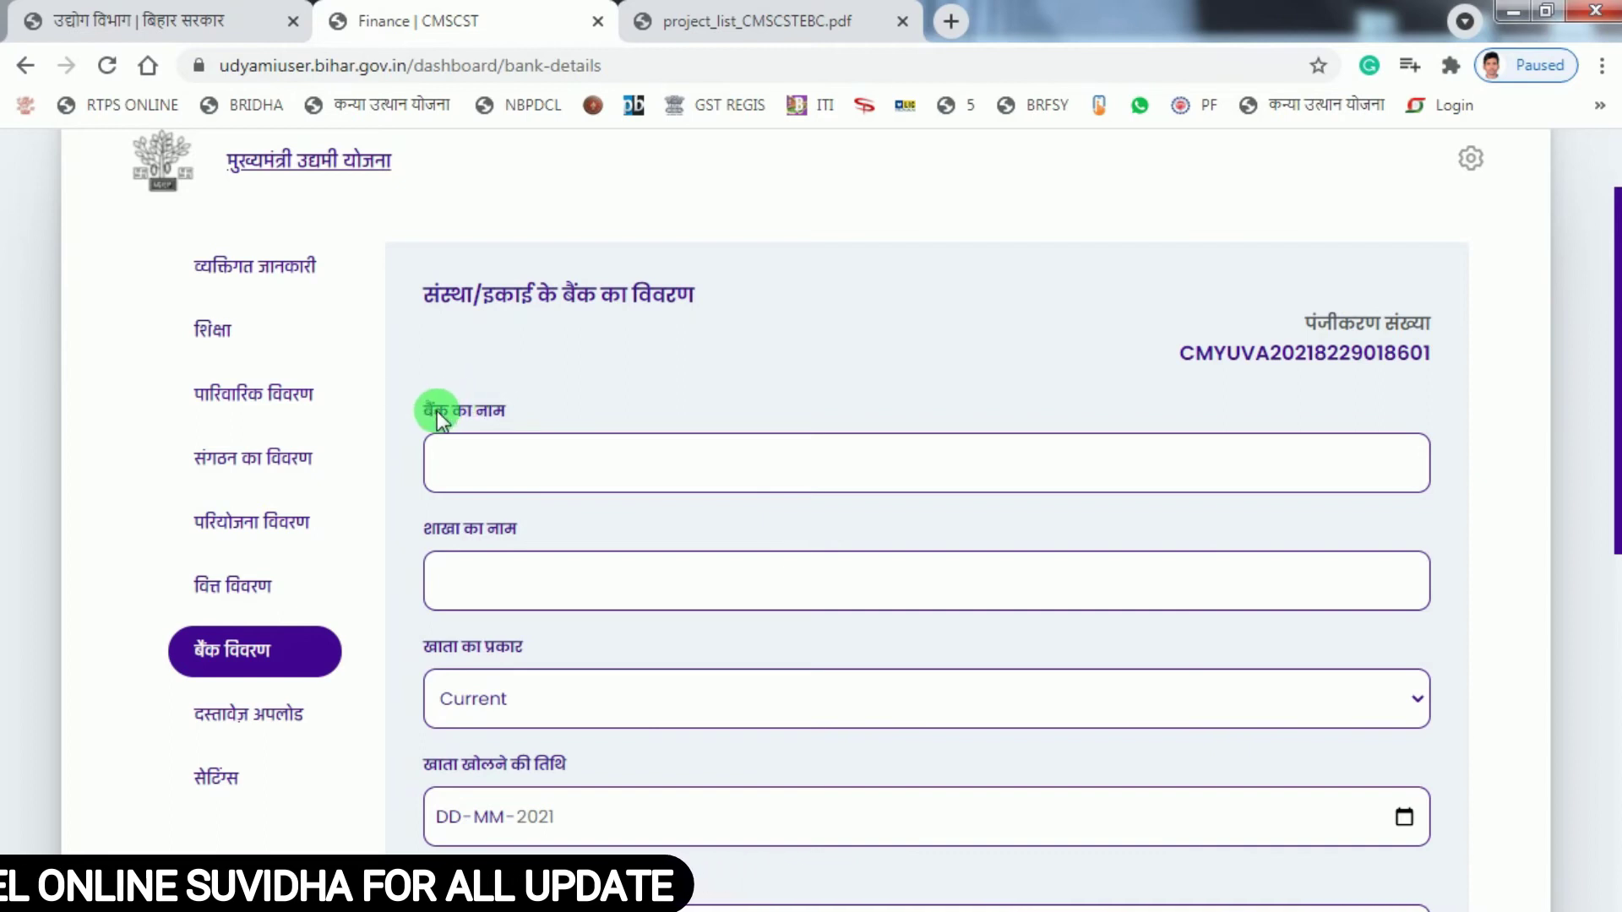
pyautogui.moveTo(427, 413); pyautogui.dragTo(520, 427)
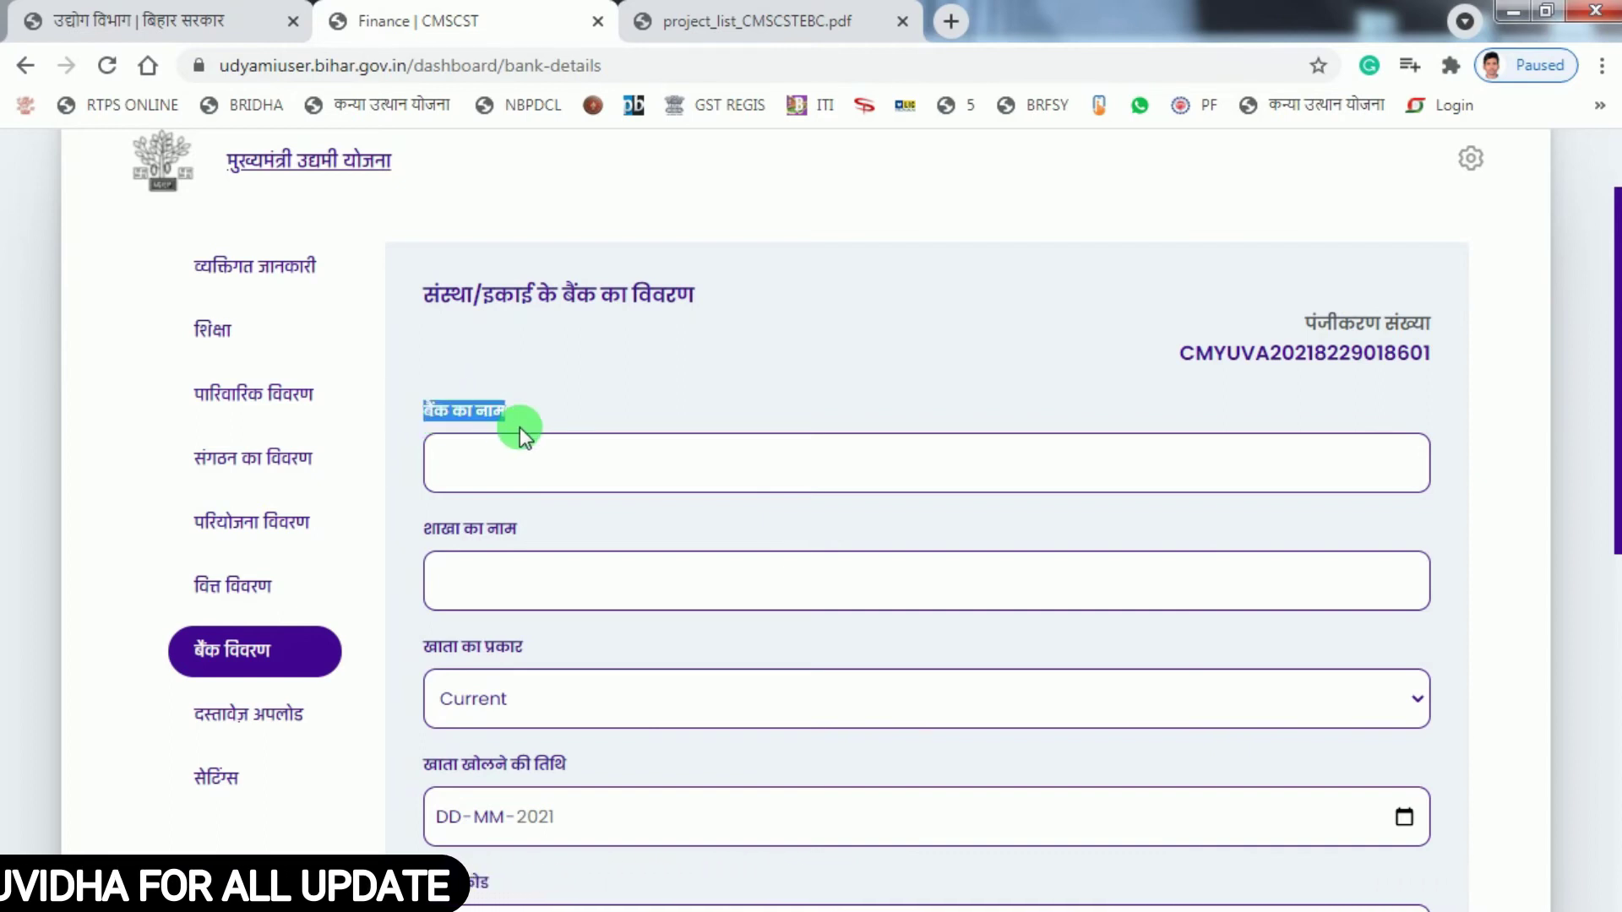
pyautogui.click(536, 464)
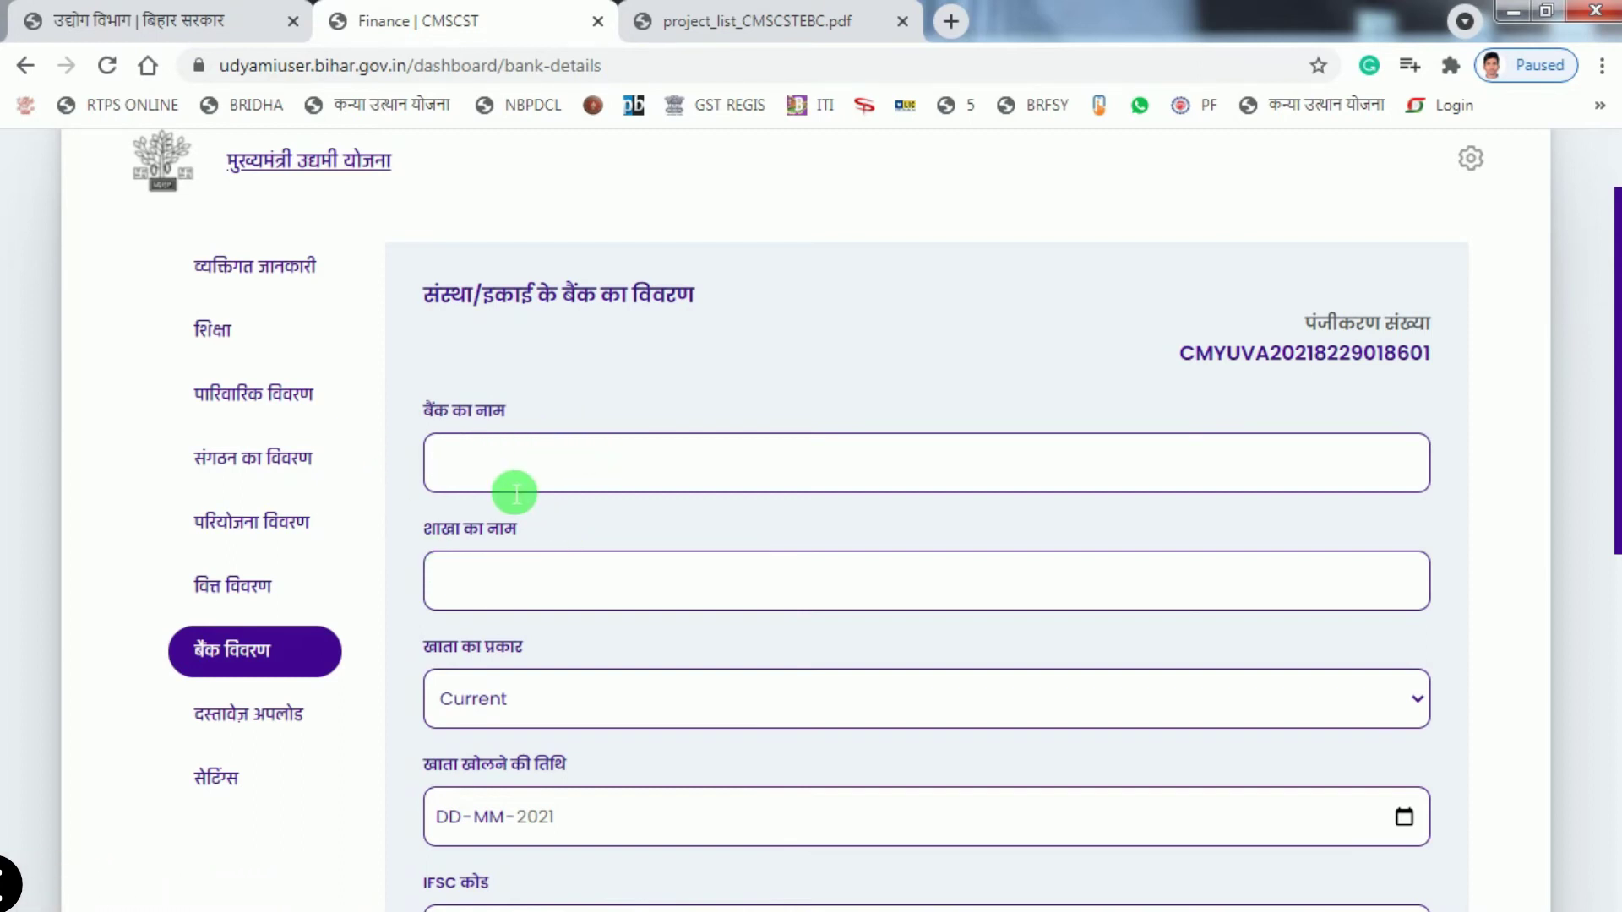
pyautogui.scroll(-1, 499, 462)
pyautogui.scroll(-2, 498, 462)
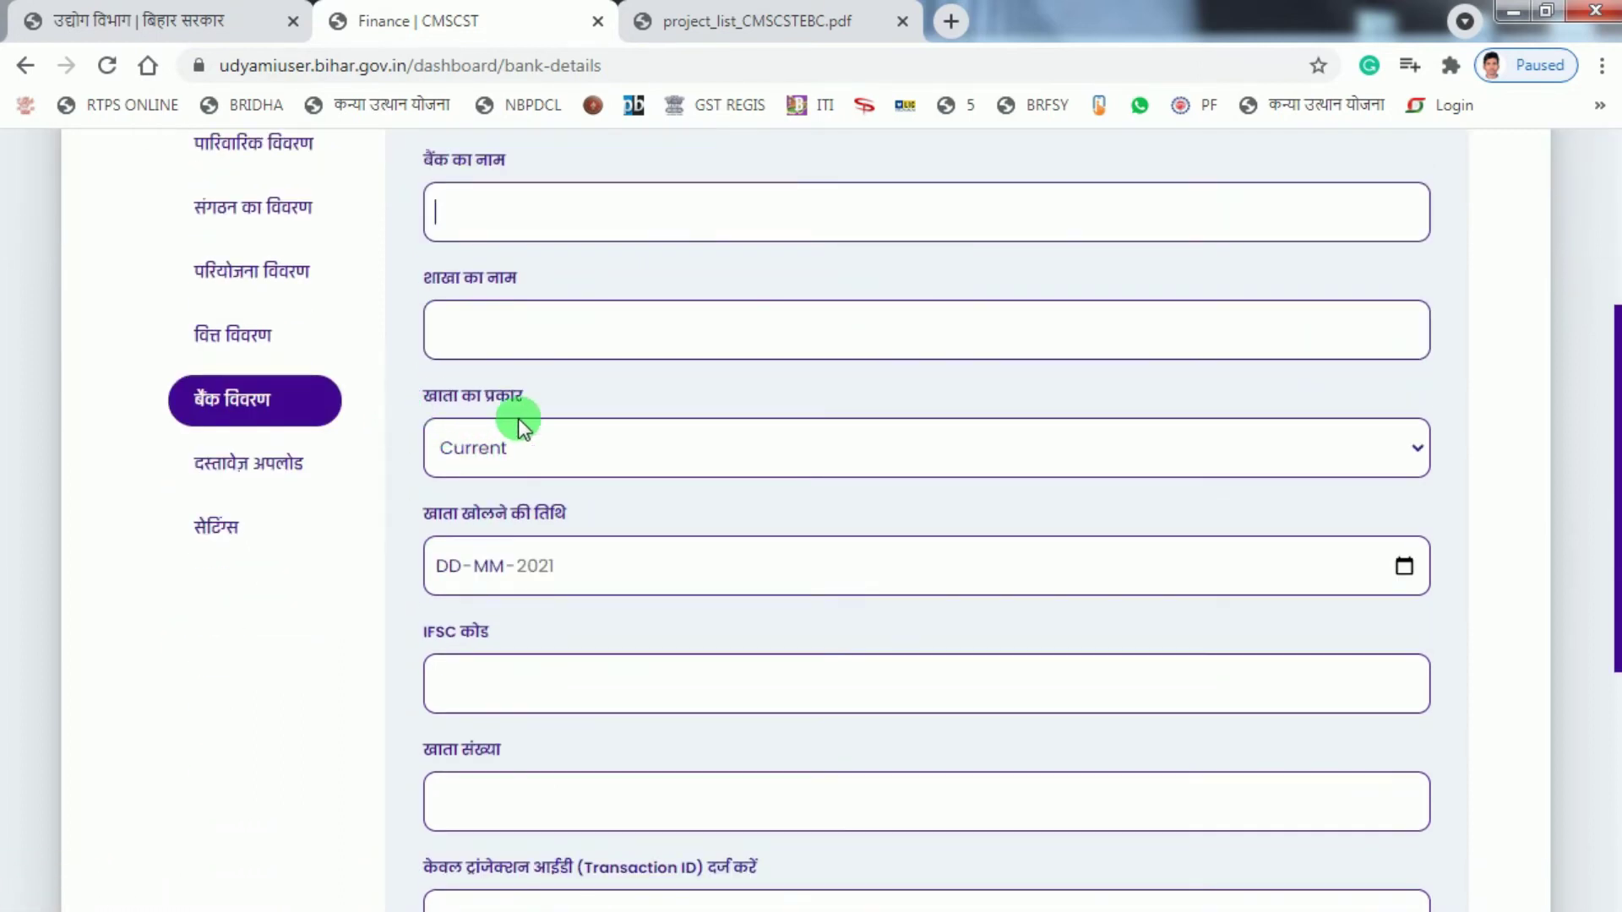
pyautogui.click(489, 457)
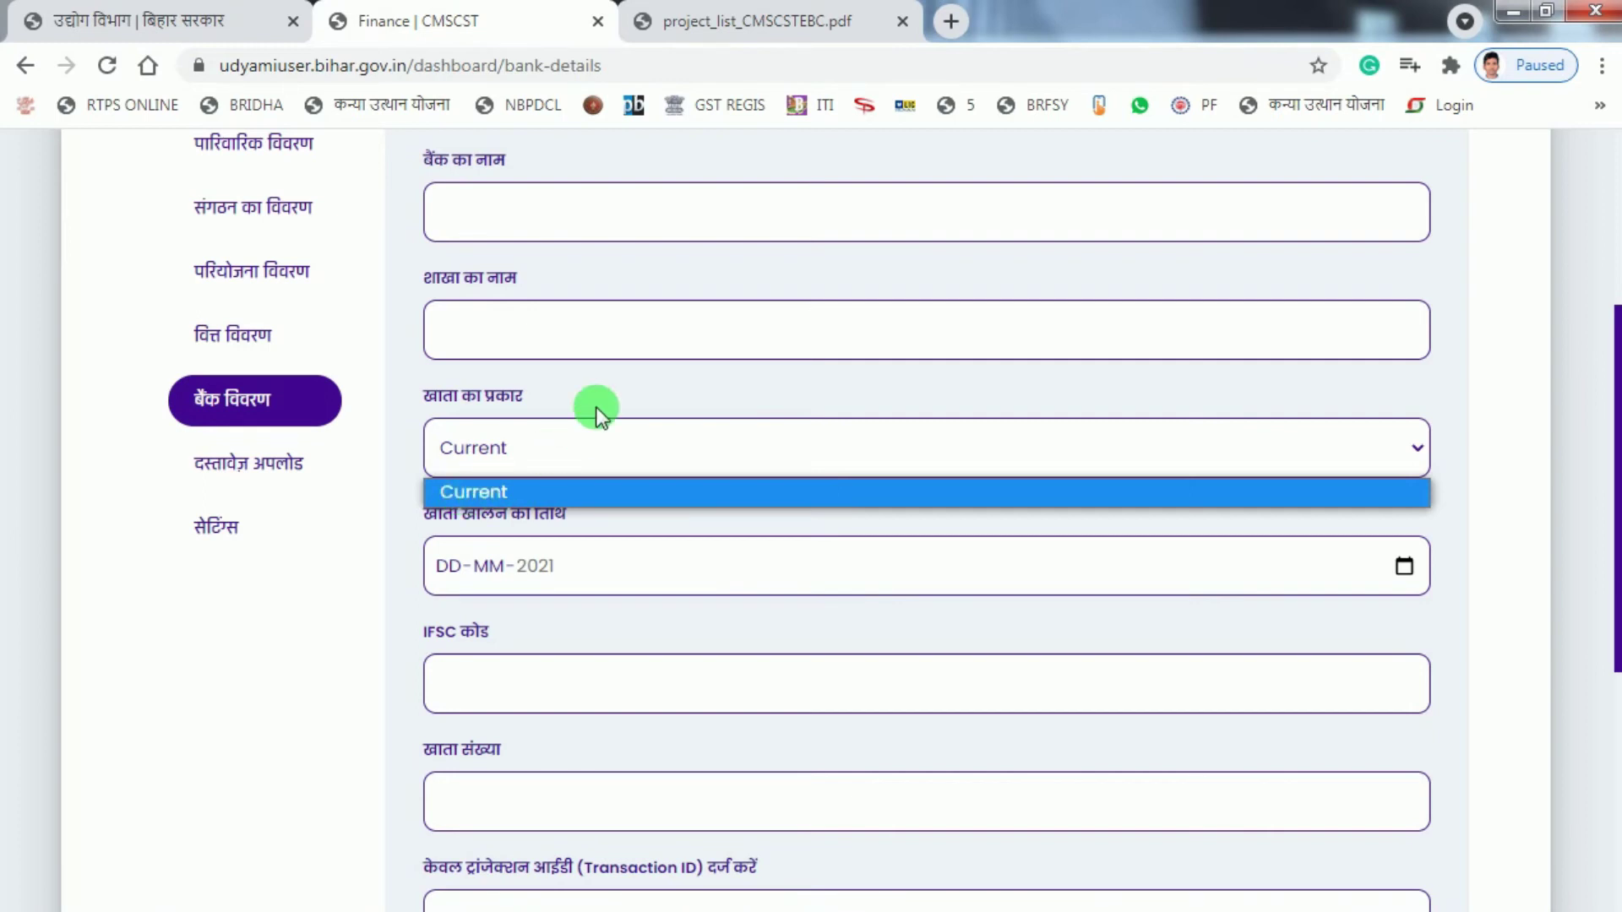
pyautogui.click(626, 353)
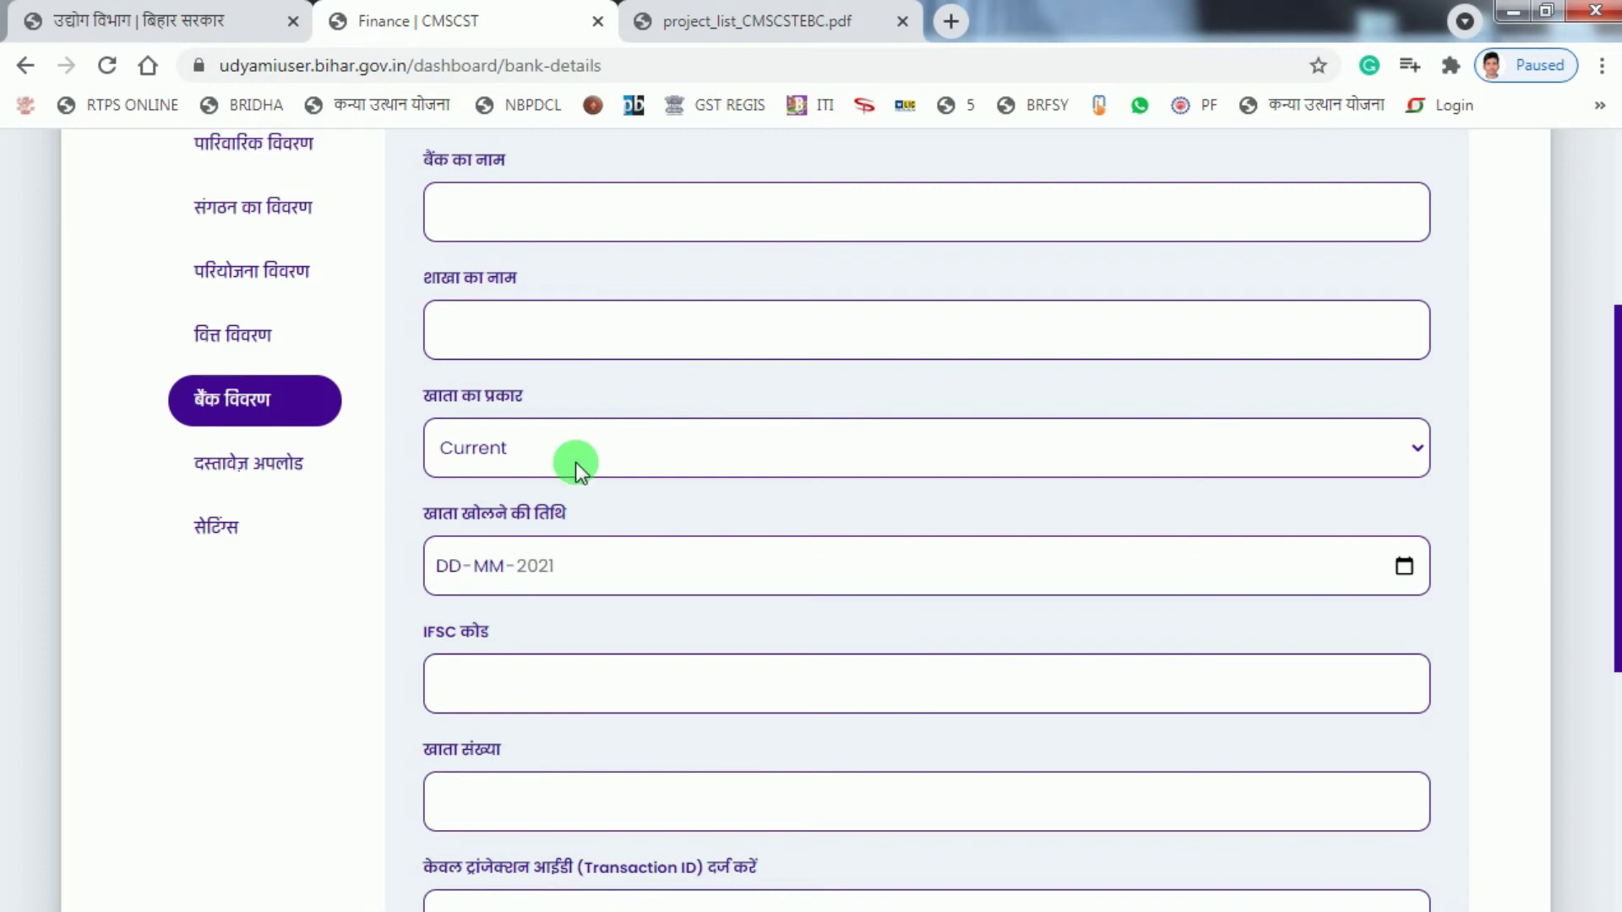
# Review the branch name field and recheck the account type selection in the bank details form
pyautogui.scroll(2, 572, 464)
pyautogui.click(532, 356)
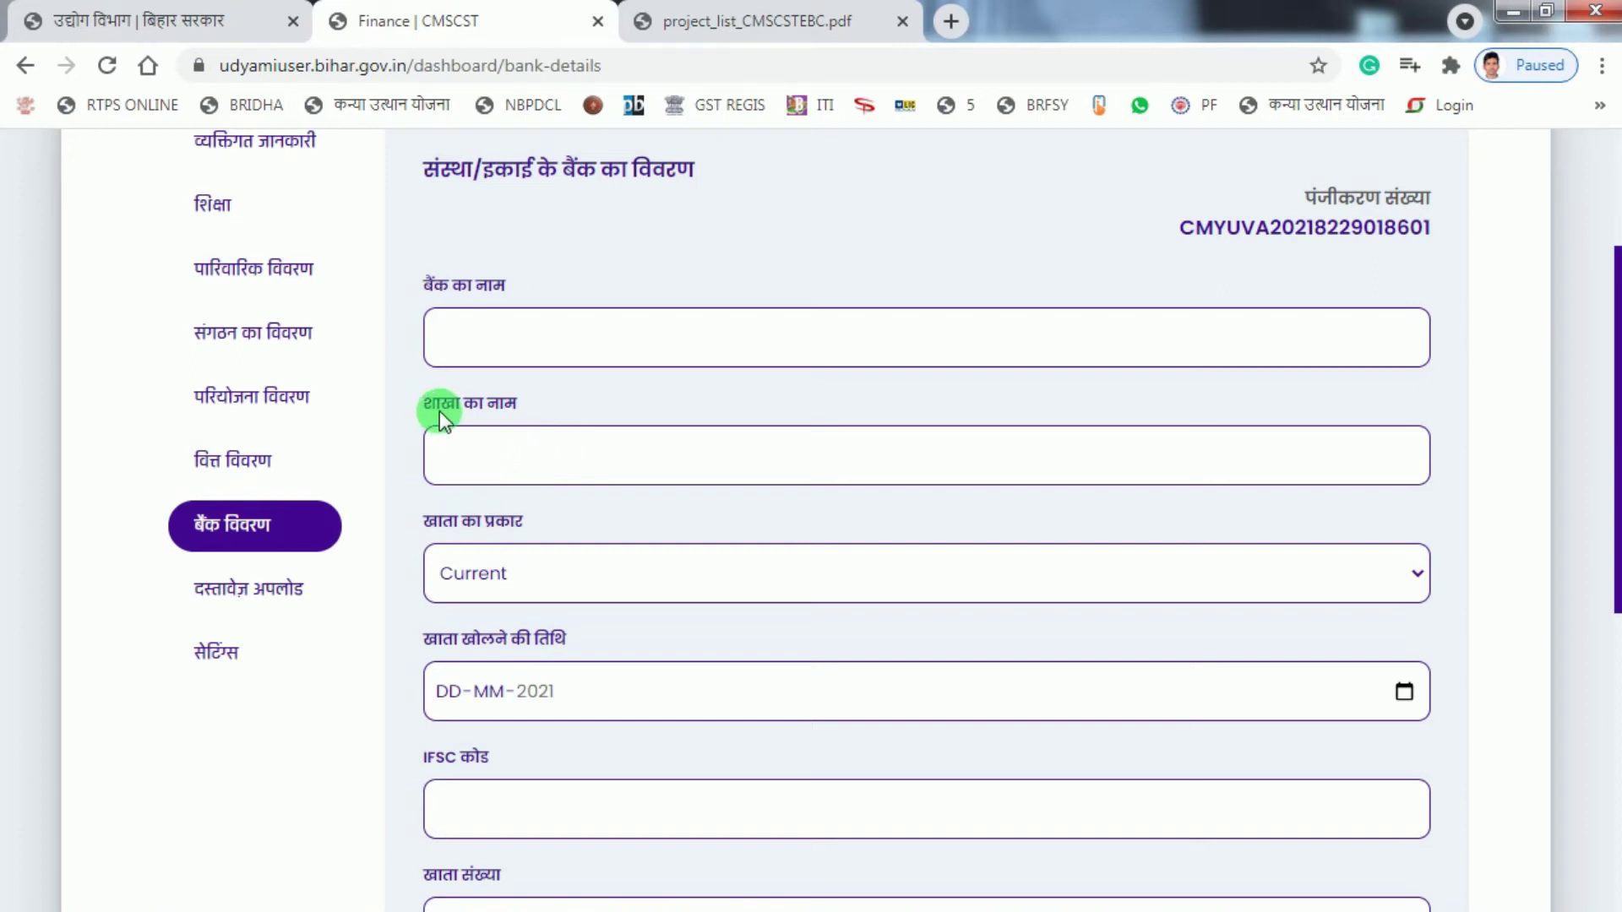
pyautogui.moveTo(424, 404); pyautogui.dragTo(530, 408)
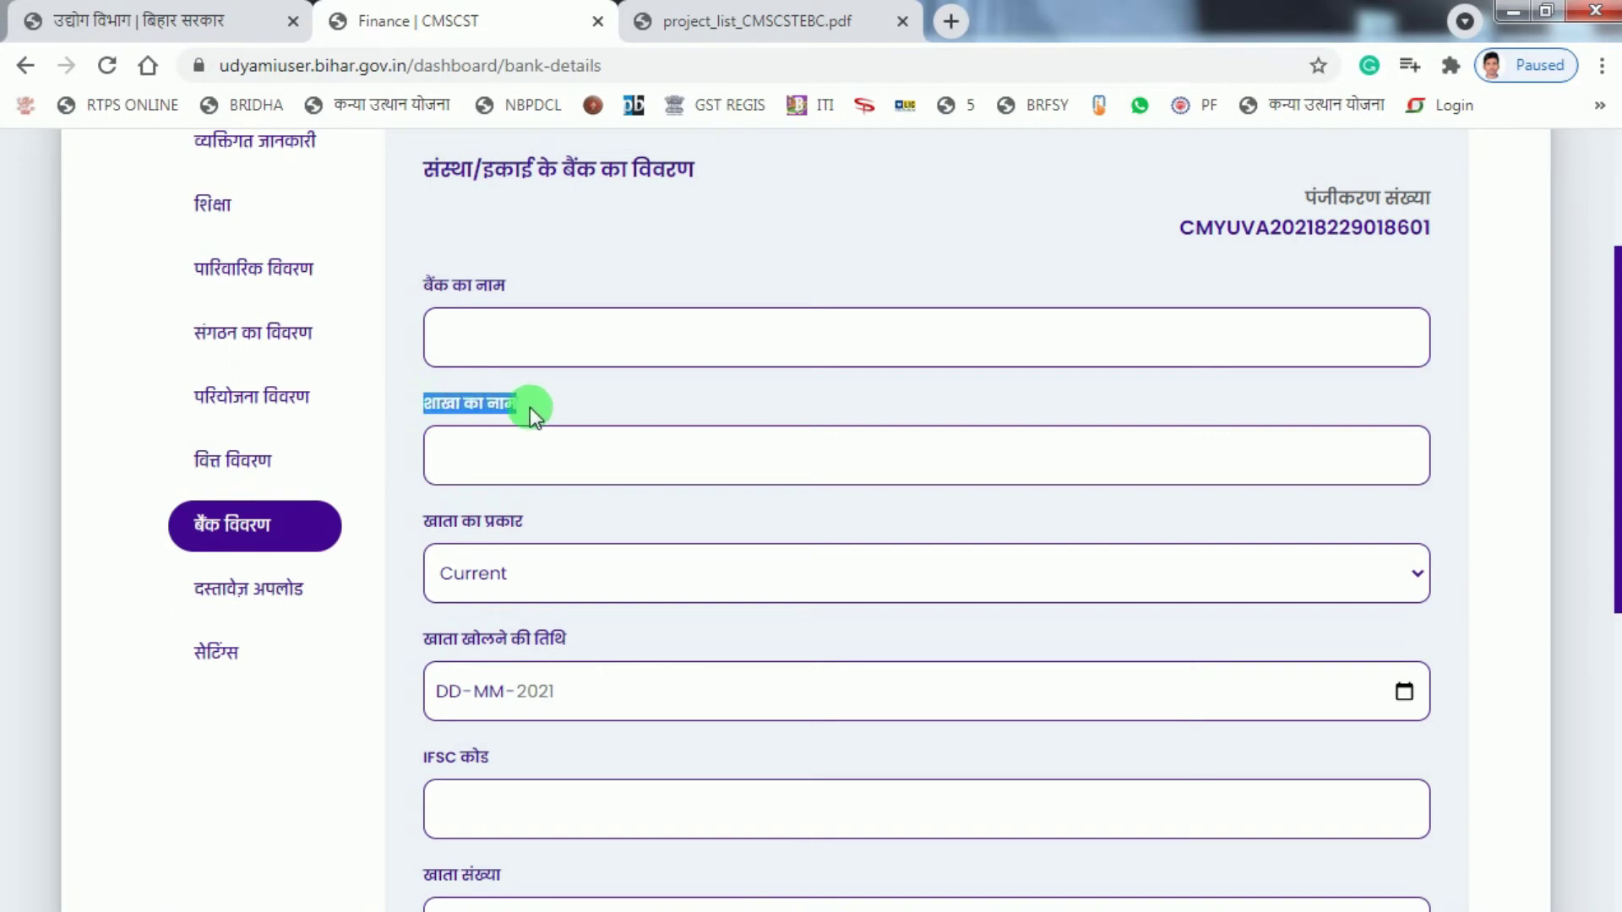
pyautogui.click(490, 463)
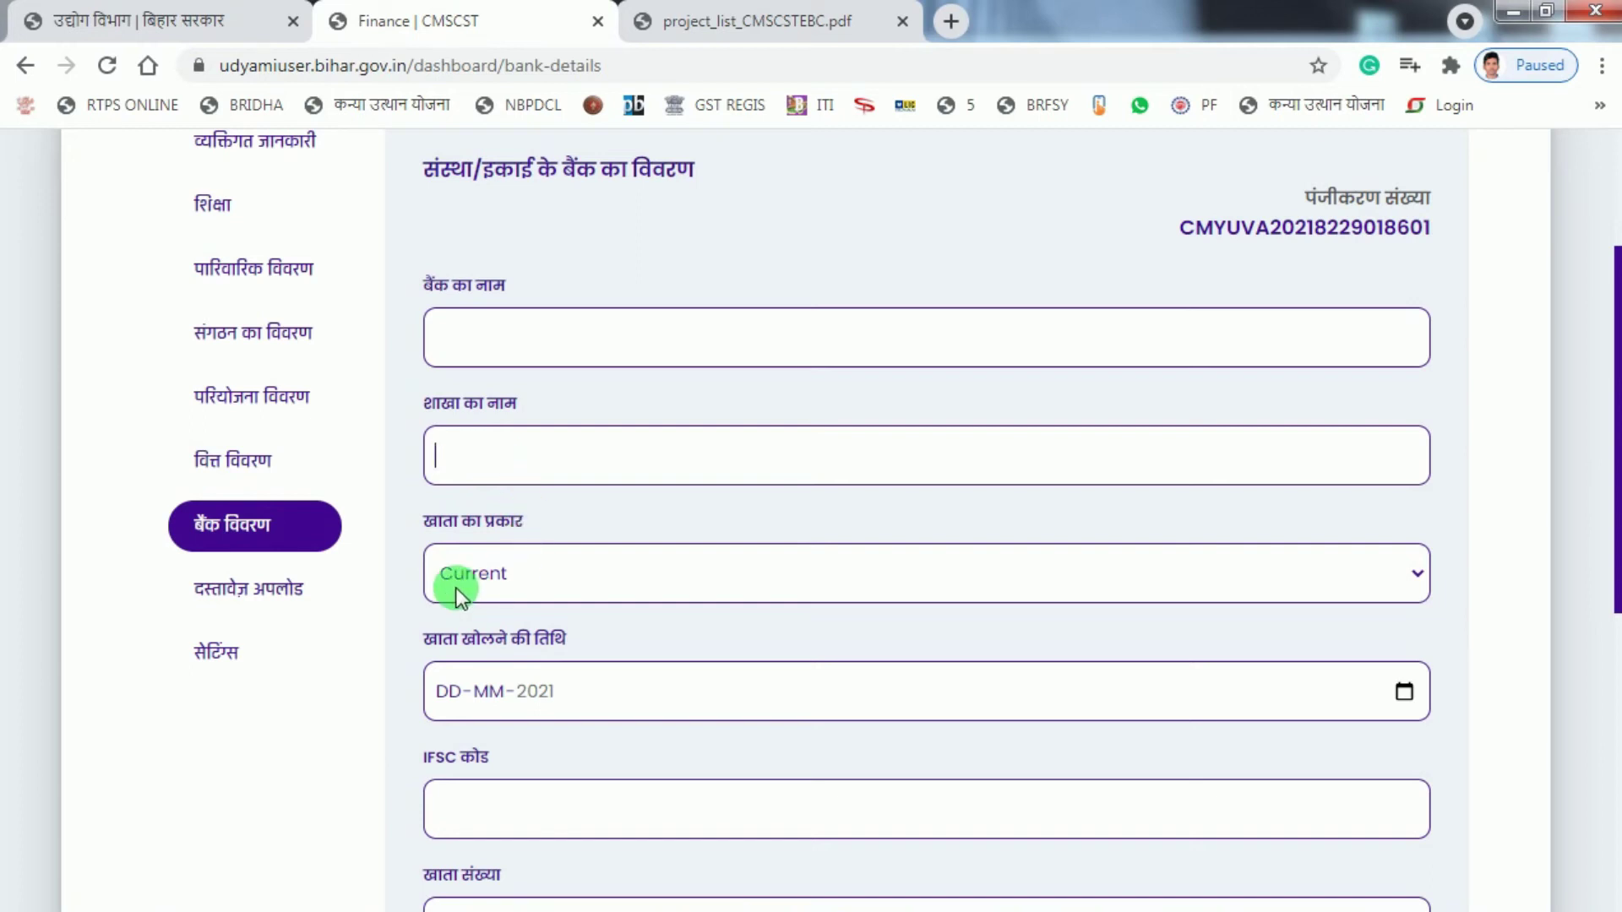
pyautogui.click(503, 580)
pyautogui.click(489, 616)
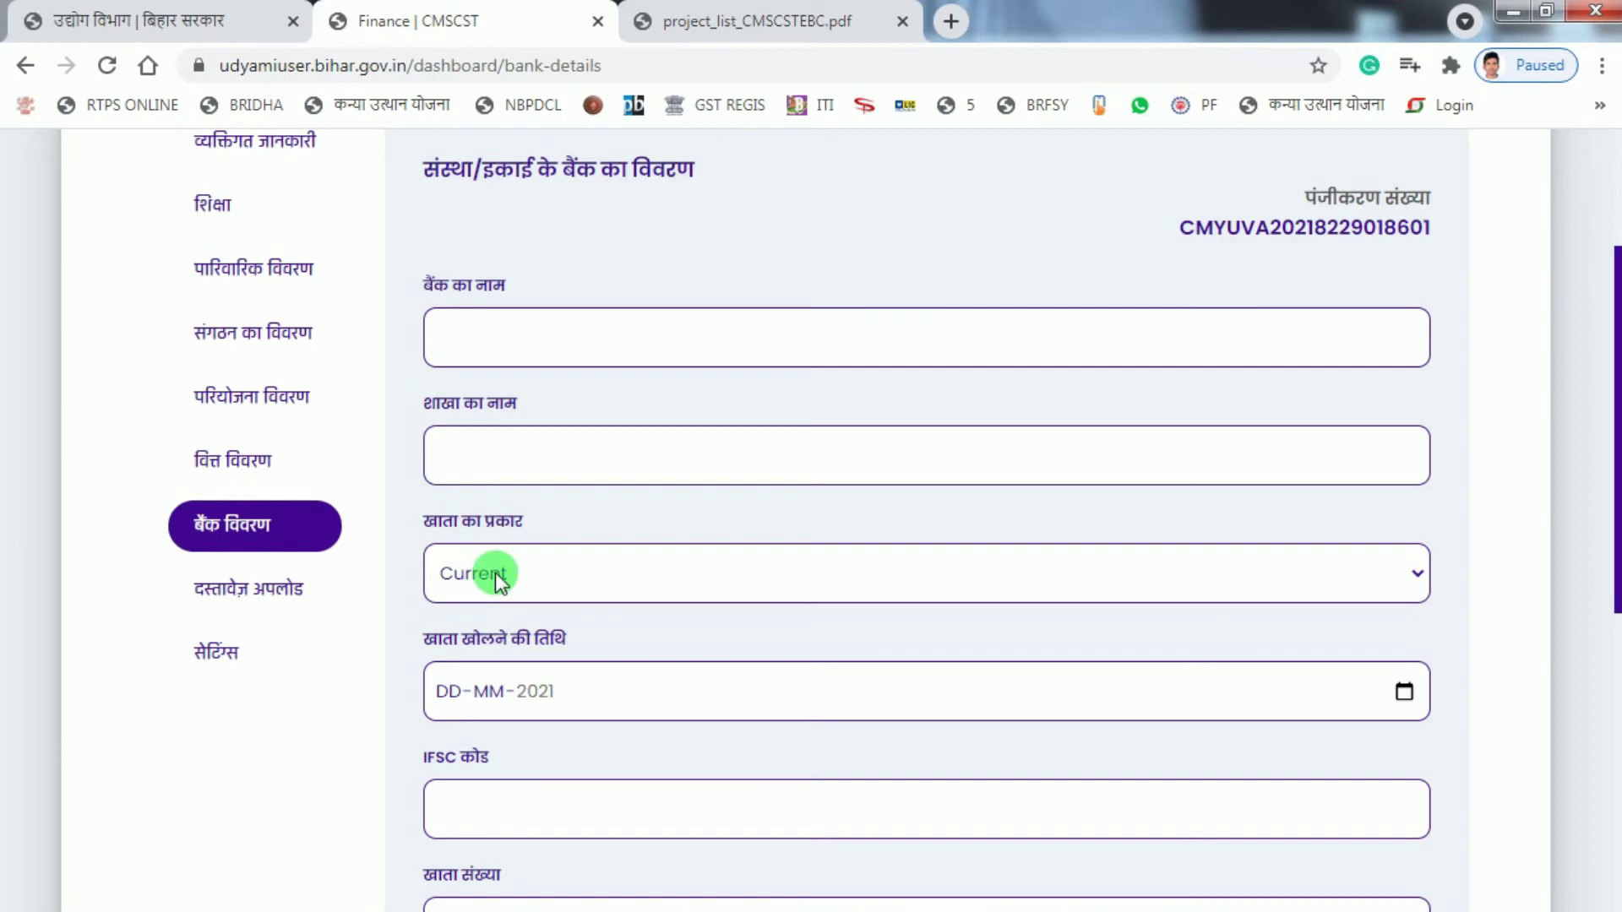
# Examine the account opening date, IFSC code, account number and Transaction ID fields of the bank details form
pyautogui.scroll(-1, 498, 581)
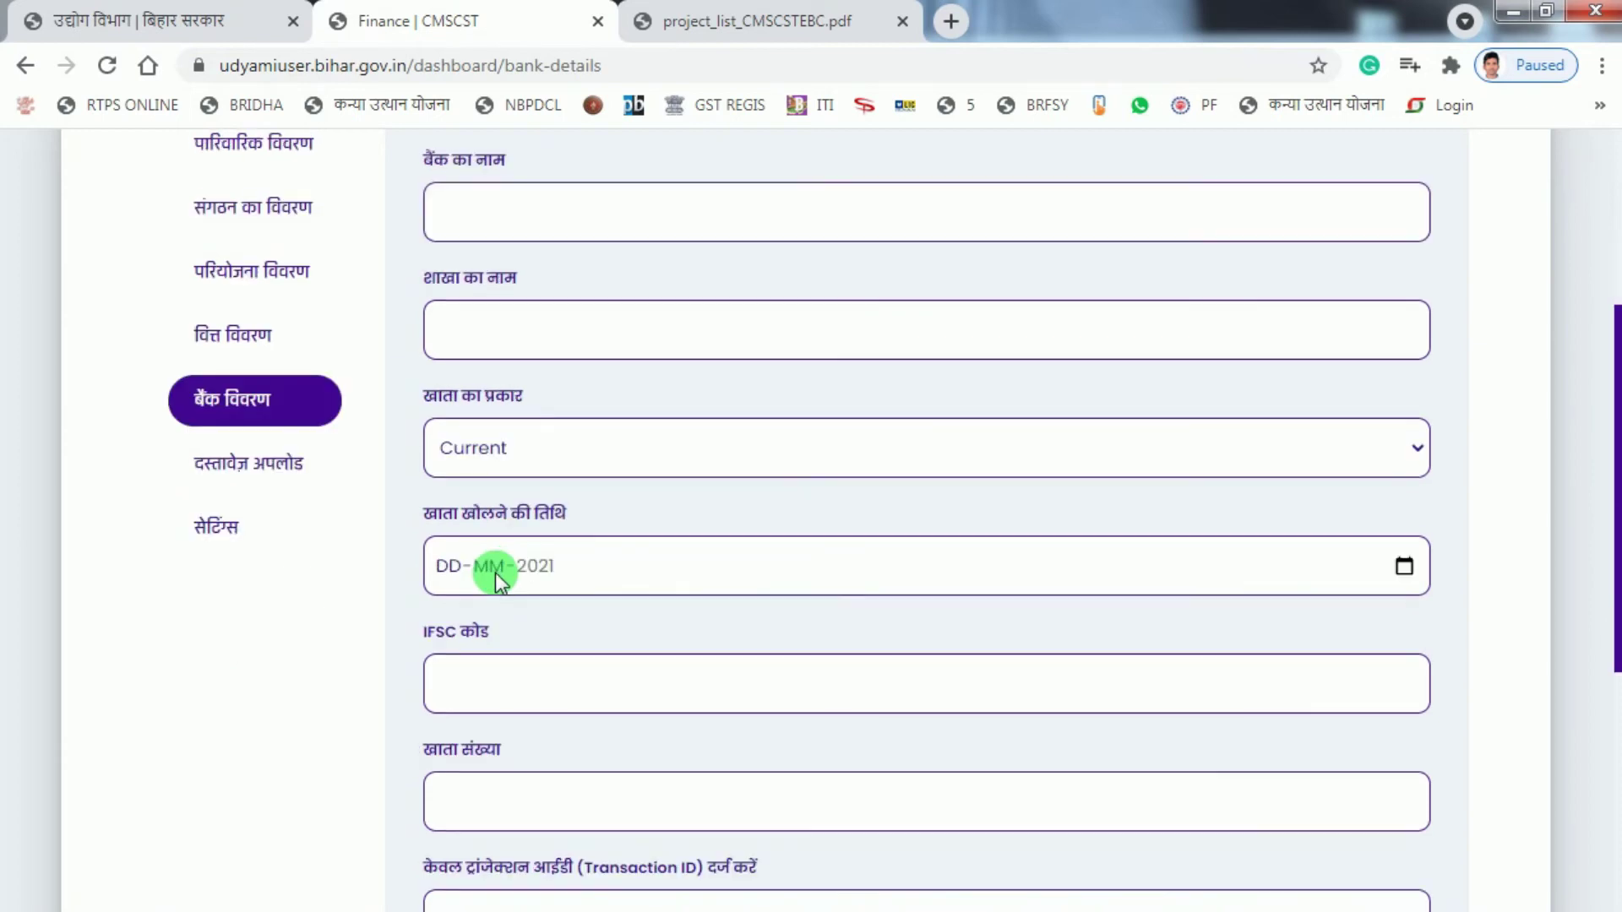
pyautogui.moveTo(504, 520); pyautogui.dragTo(541, 523)
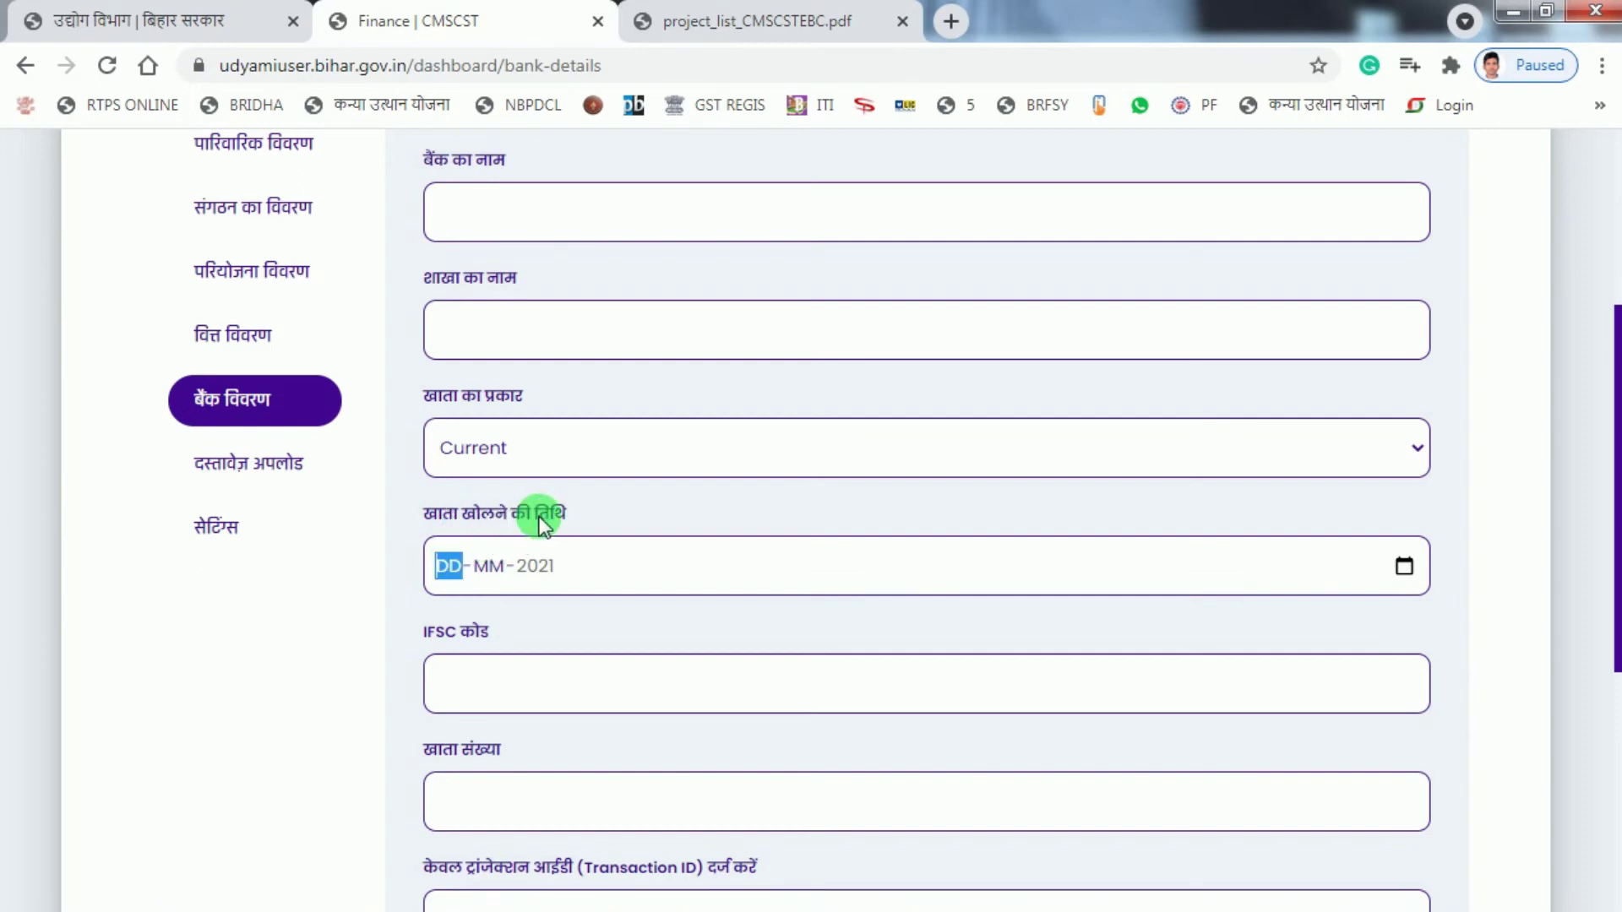
pyautogui.moveTo(444, 568); pyautogui.dragTo(499, 575)
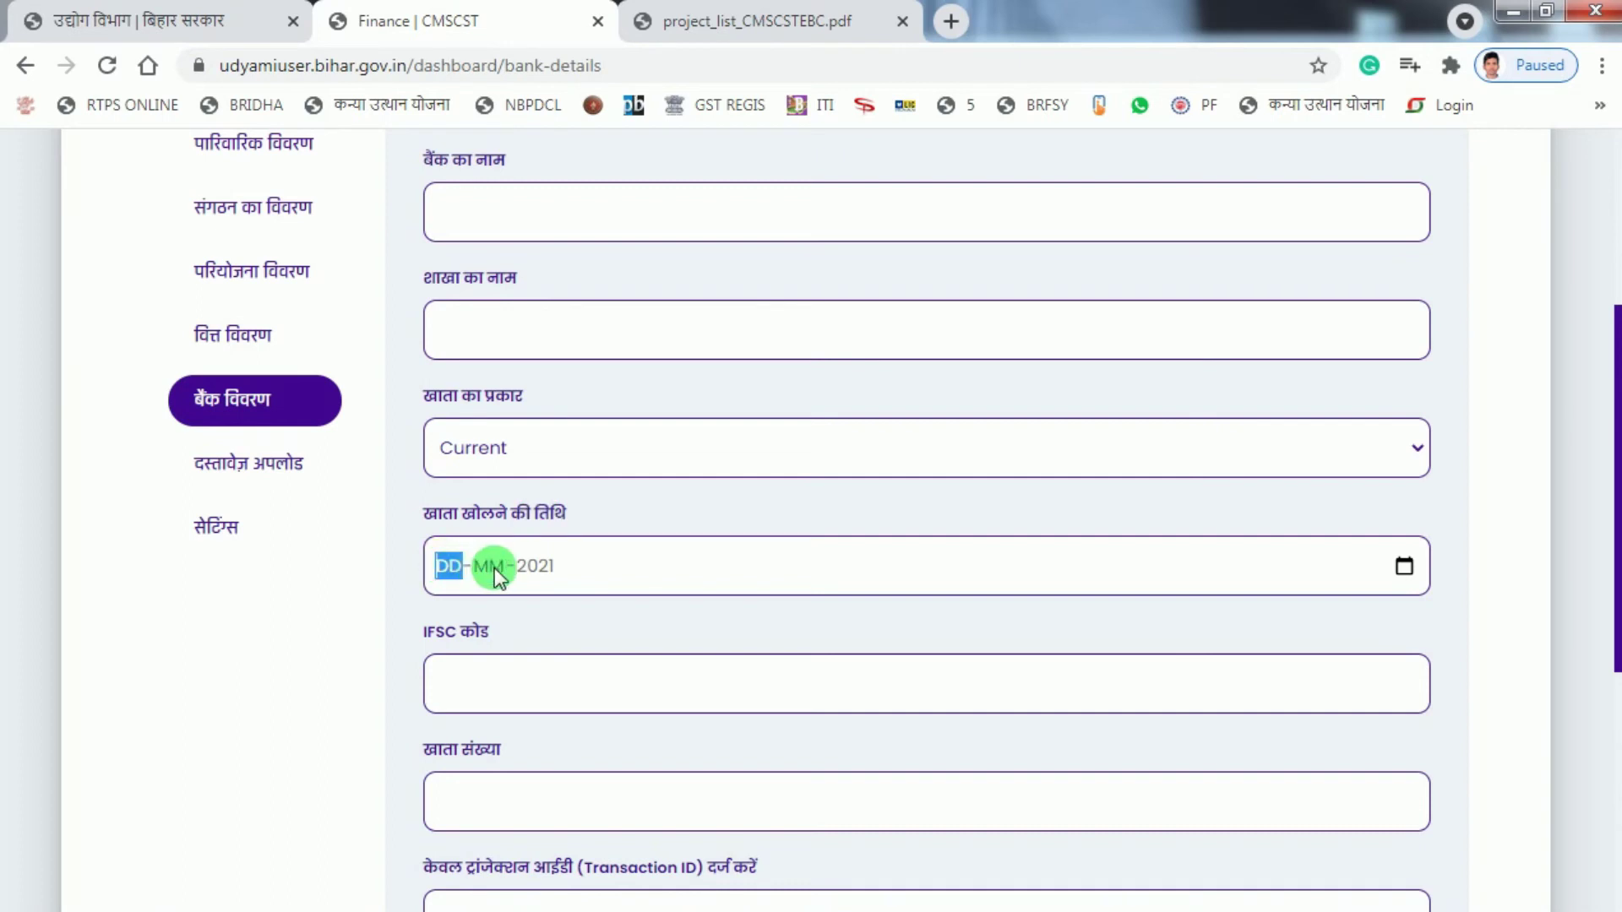
pyautogui.click(1404, 565)
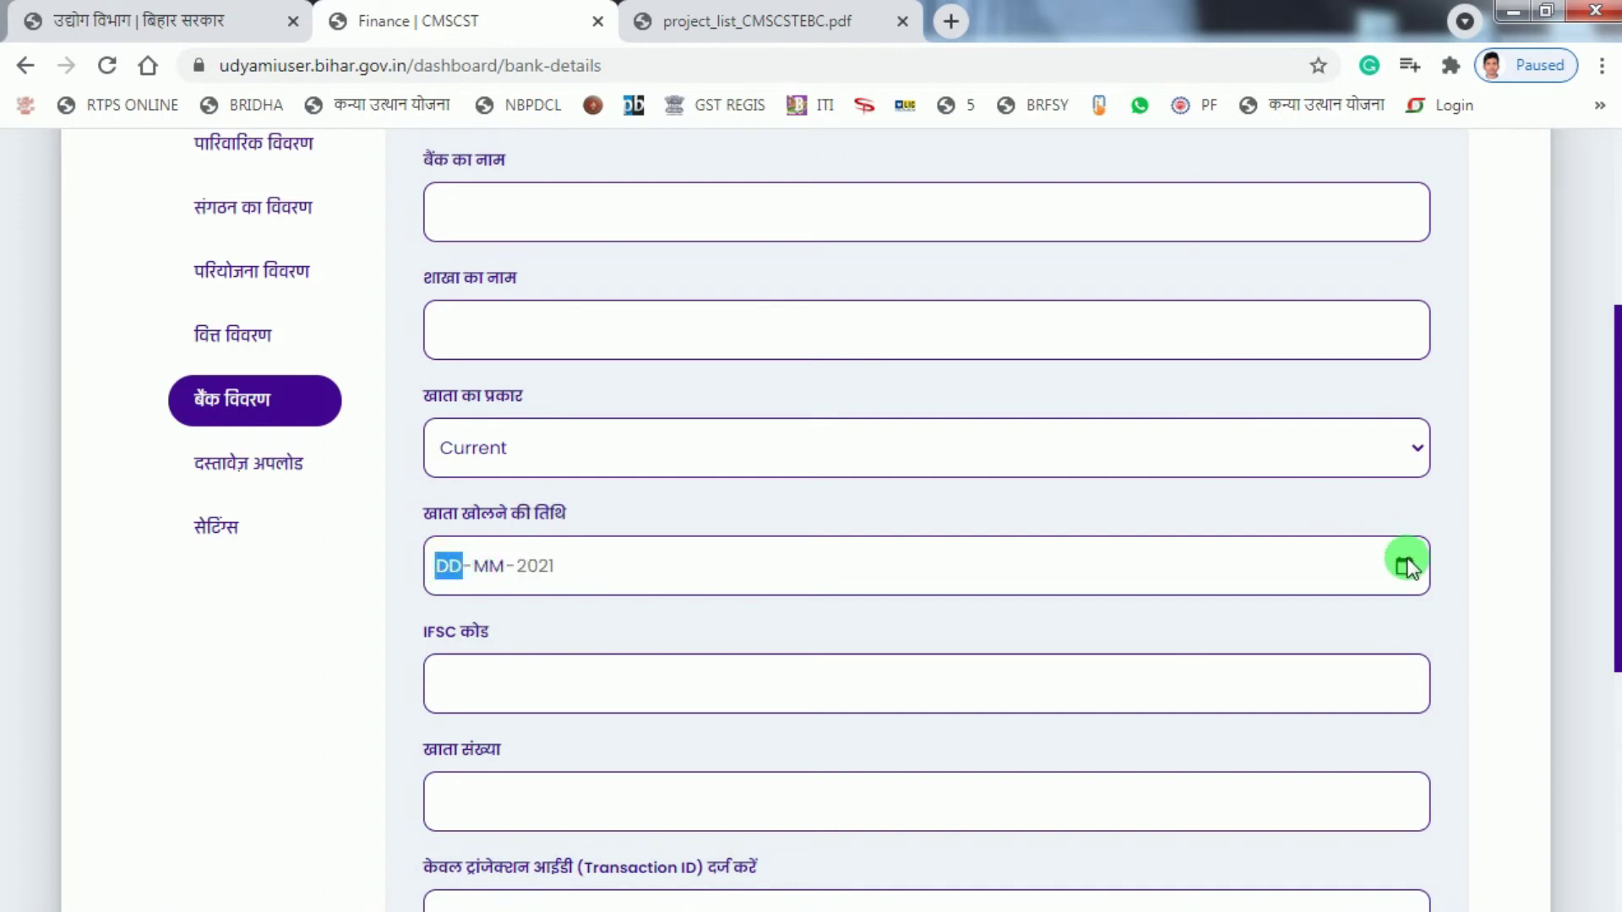
pyautogui.click(1138, 620)
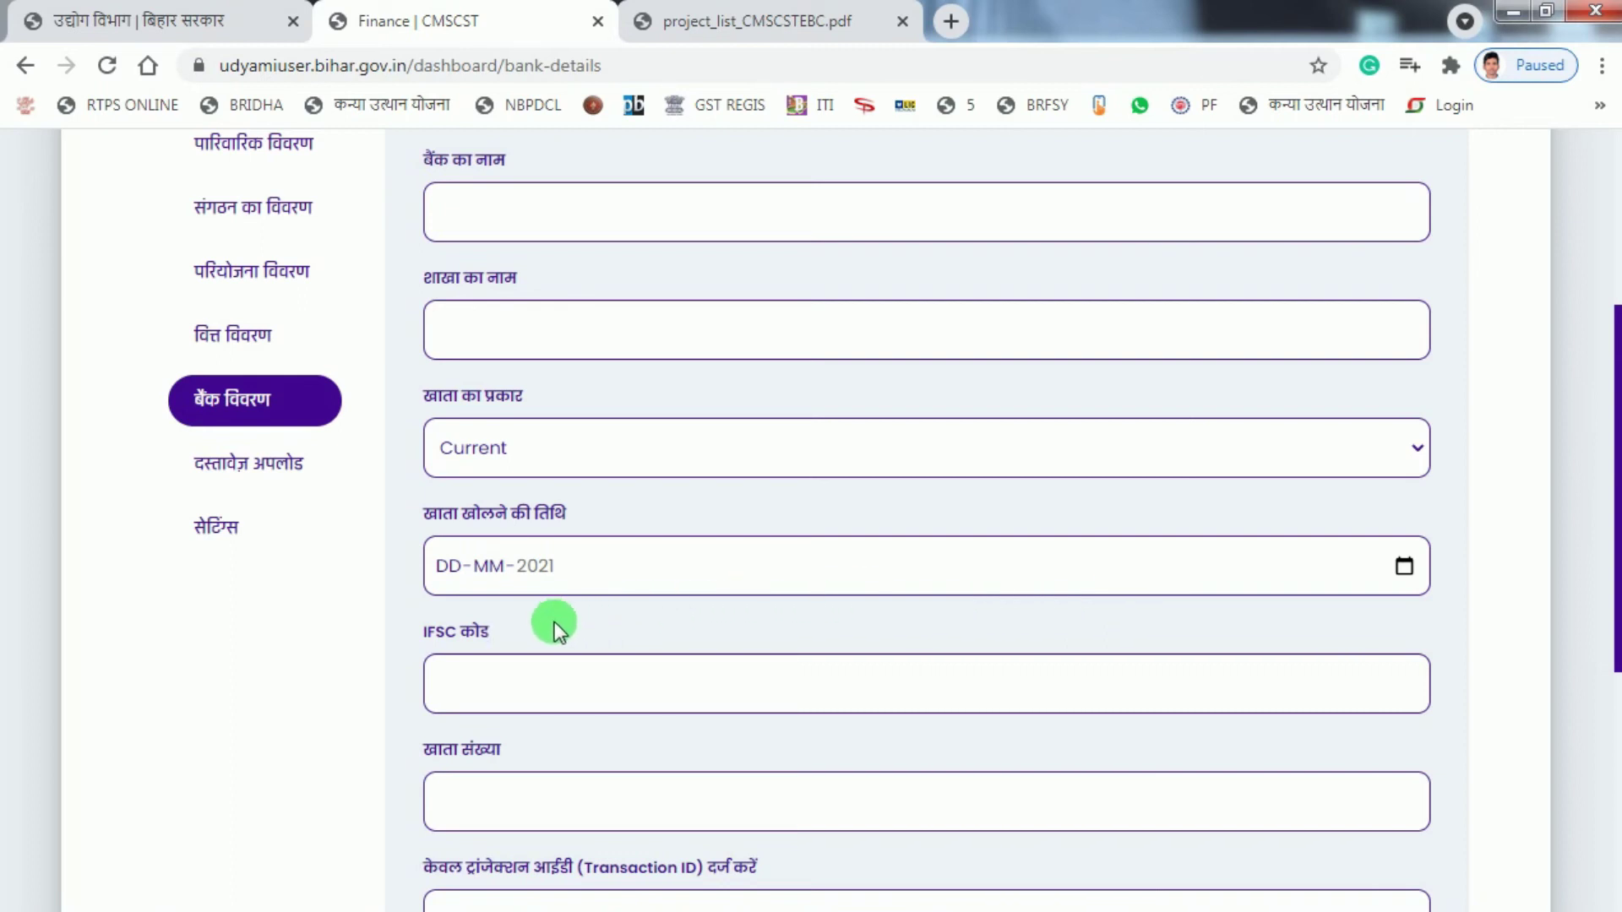
pyautogui.click(470, 691)
pyautogui.scroll(-3, 471, 688)
pyautogui.moveTo(475, 498)
pyautogui.mouseDown()
pyautogui.moveTo(424, 499)
pyautogui.moveTo(504, 504)
pyautogui.mouseUp()
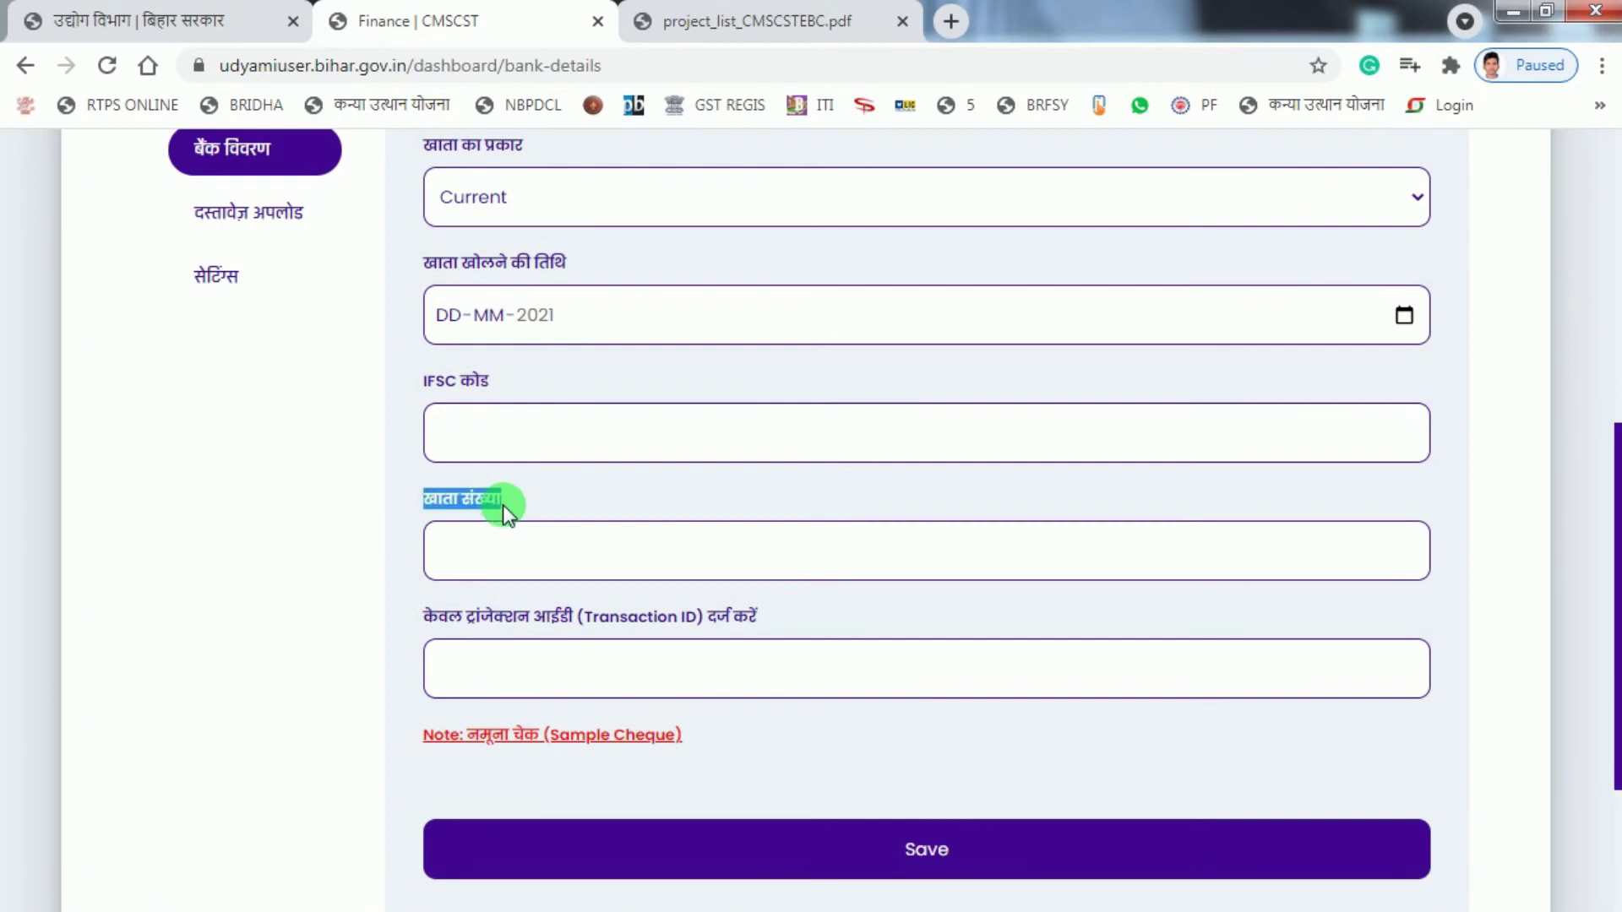
pyautogui.click(518, 570)
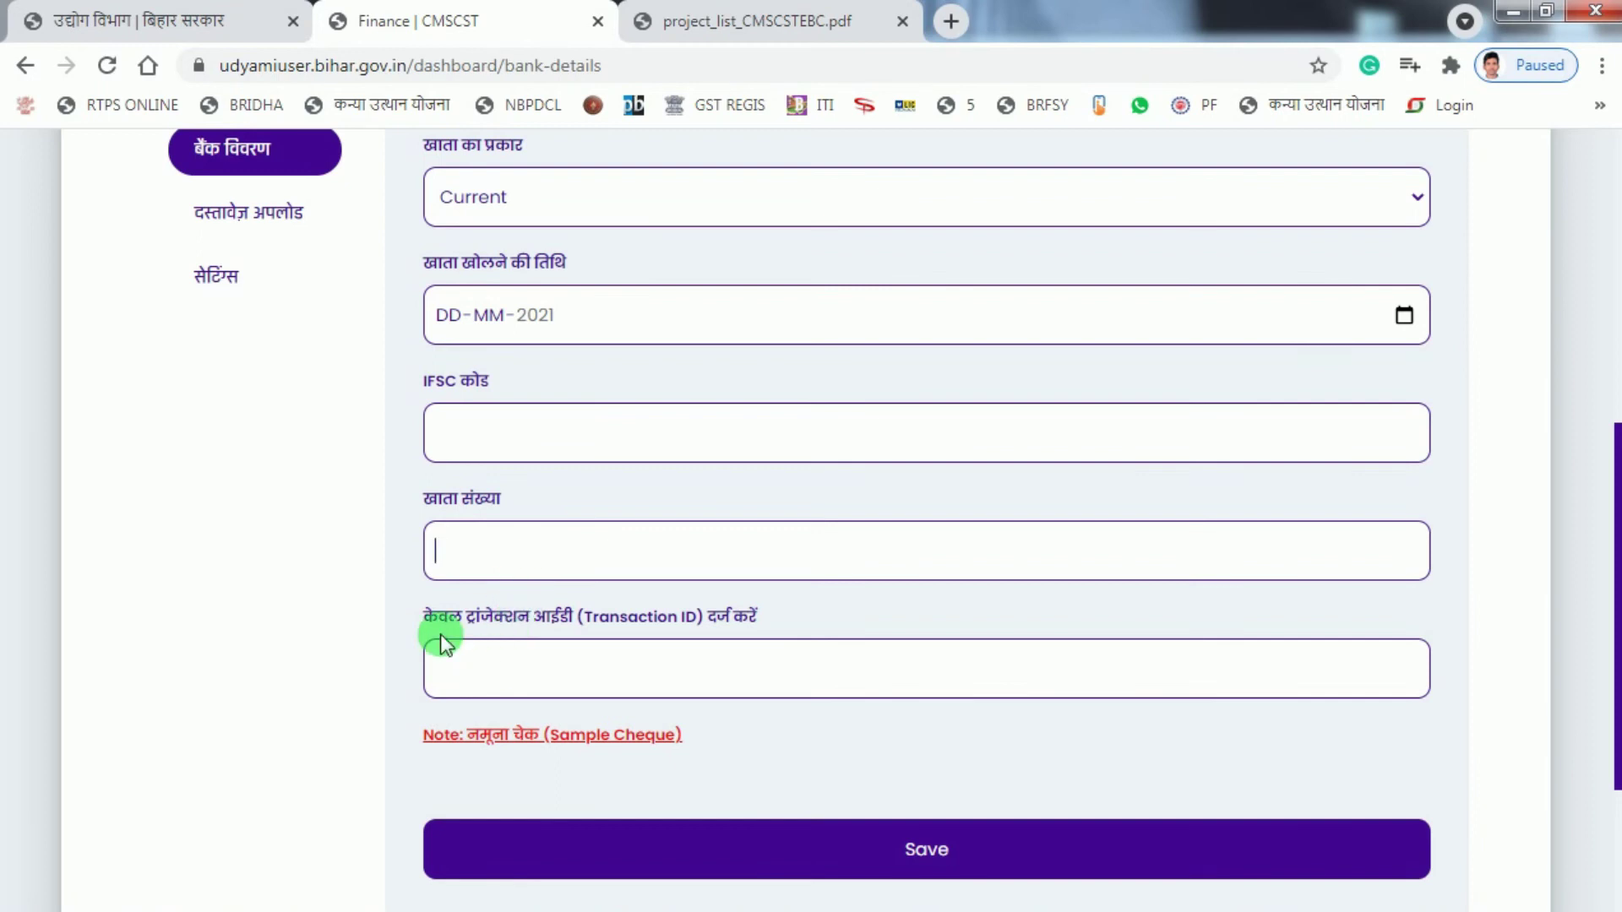
pyautogui.moveTo(419, 616); pyautogui.dragTo(561, 629)
pyautogui.click(560, 678)
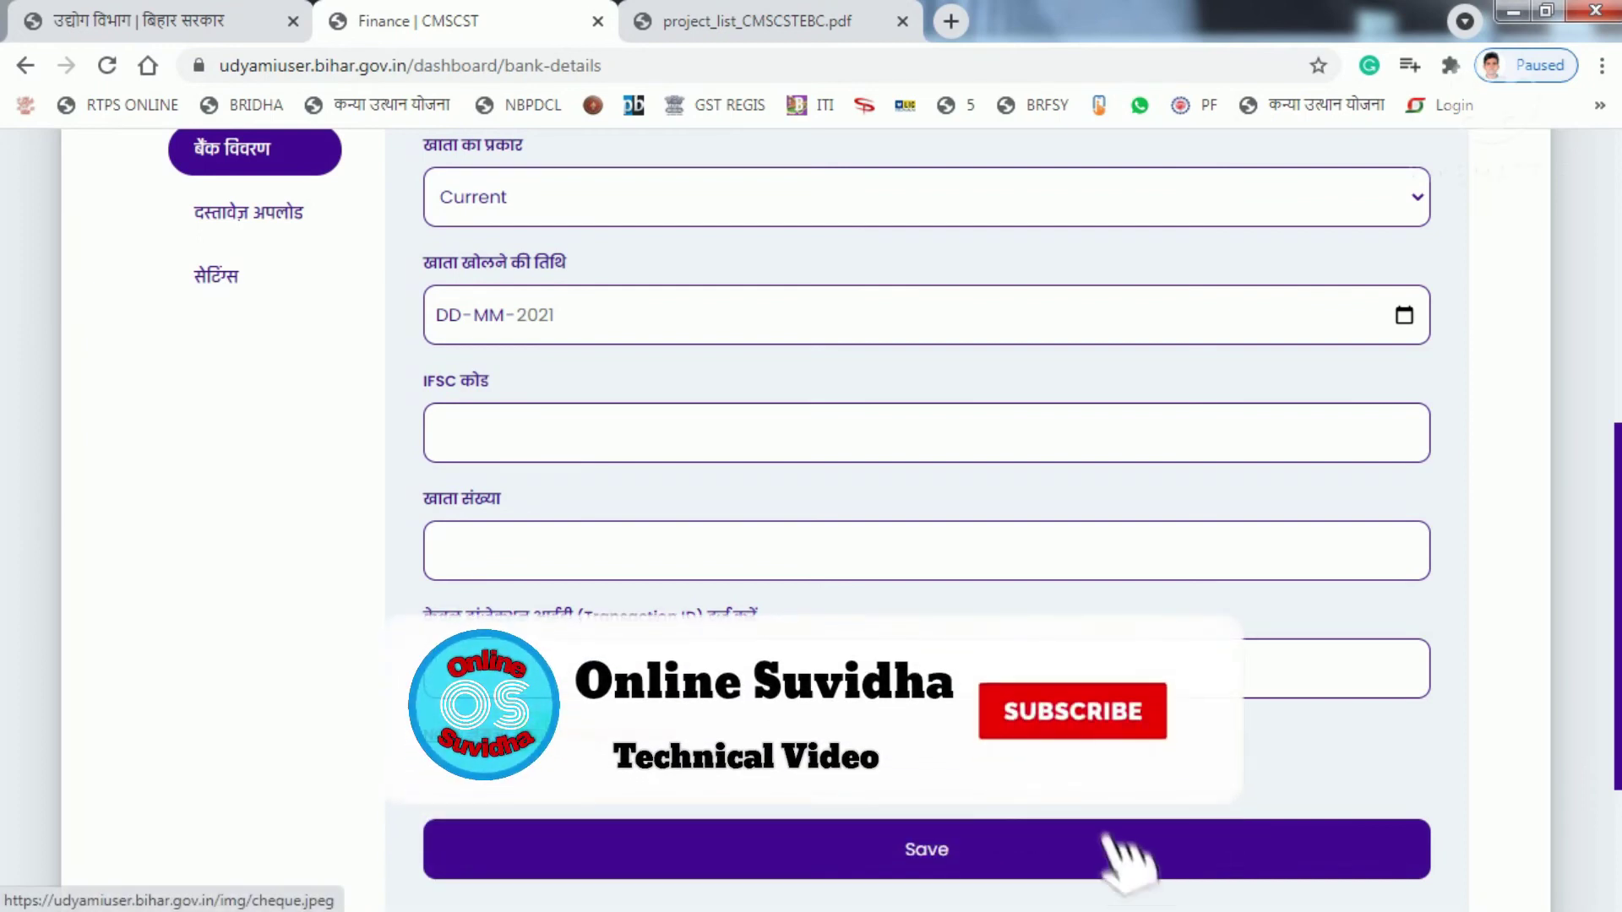
# View the sample cheque image to locate the Transaction ID, and return to the bank details form
pyautogui.click(549, 733)
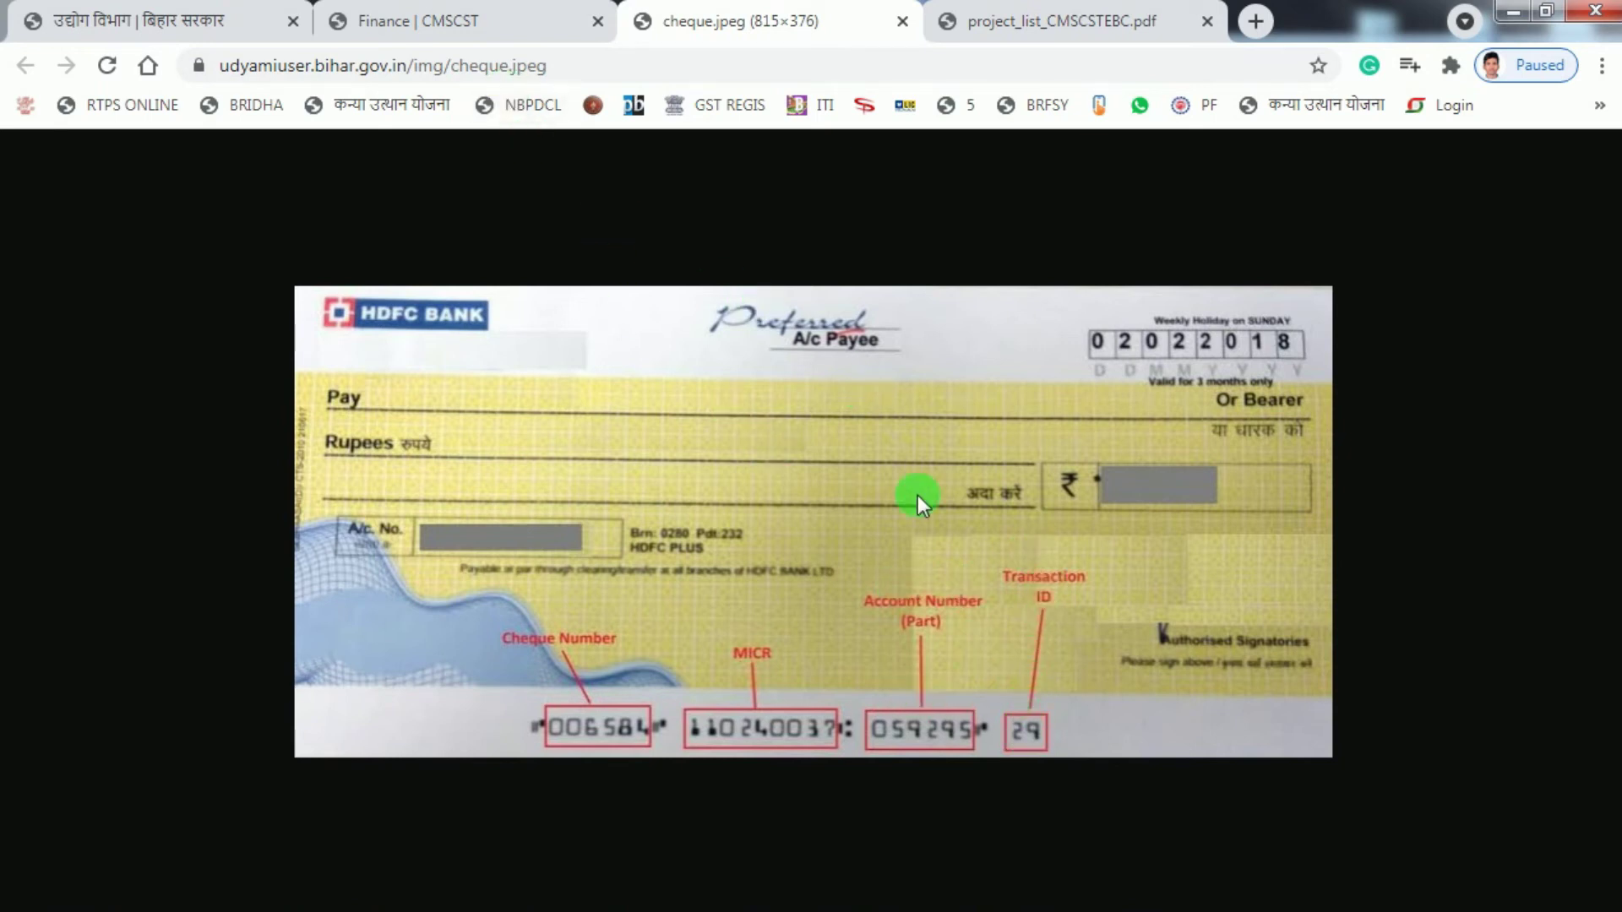
pyautogui.click(403, 26)
pyautogui.click(787, 38)
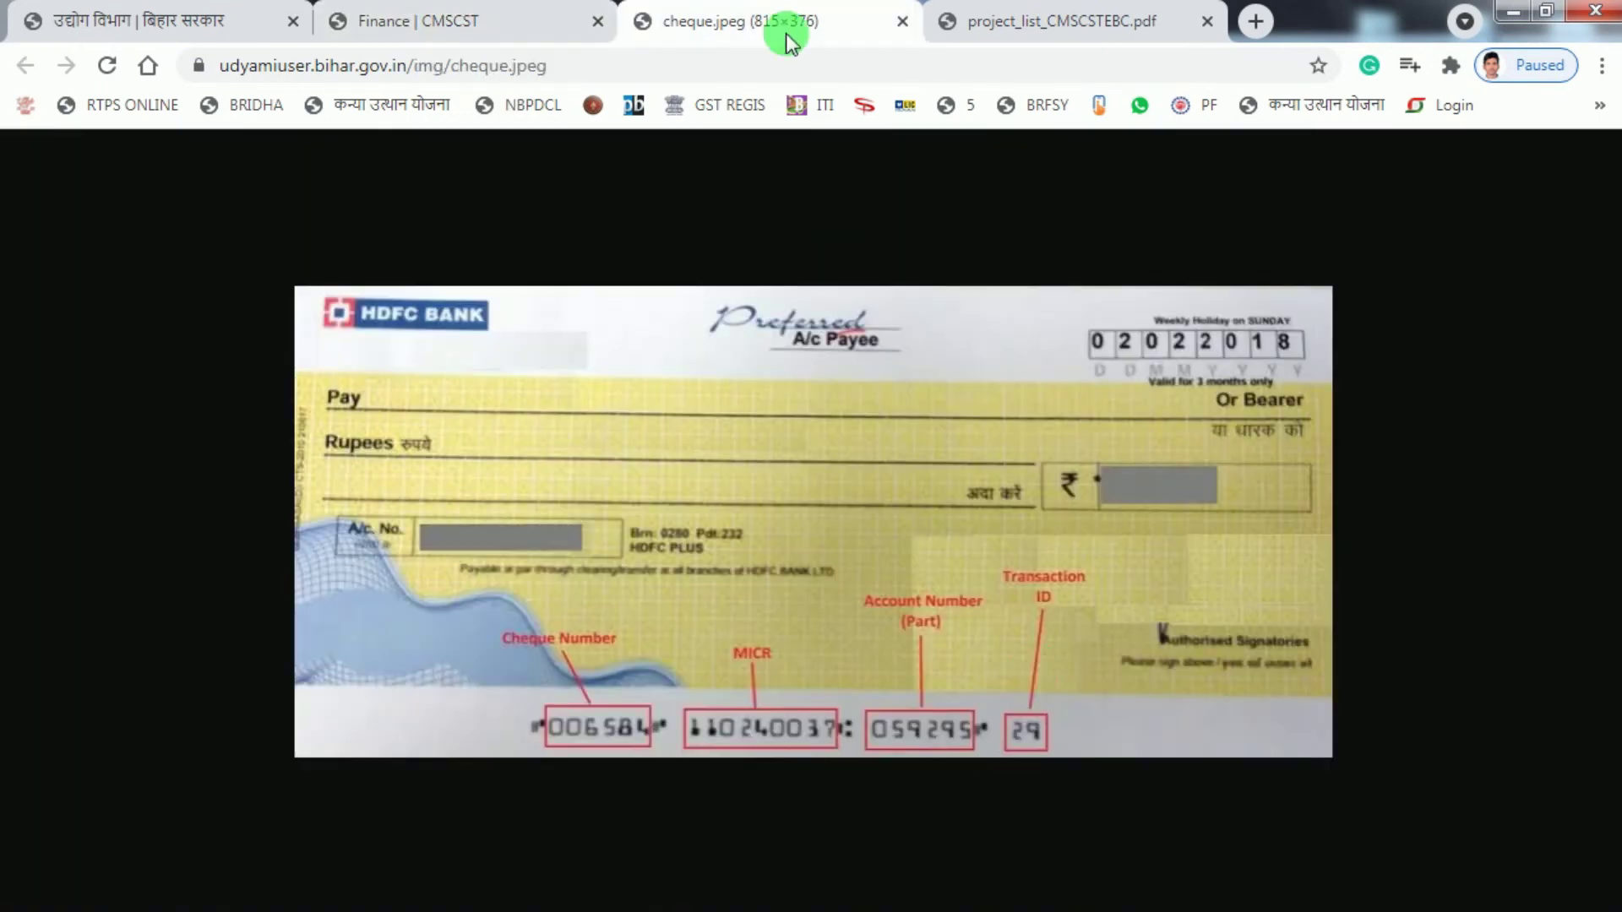
pyautogui.click(470, 19)
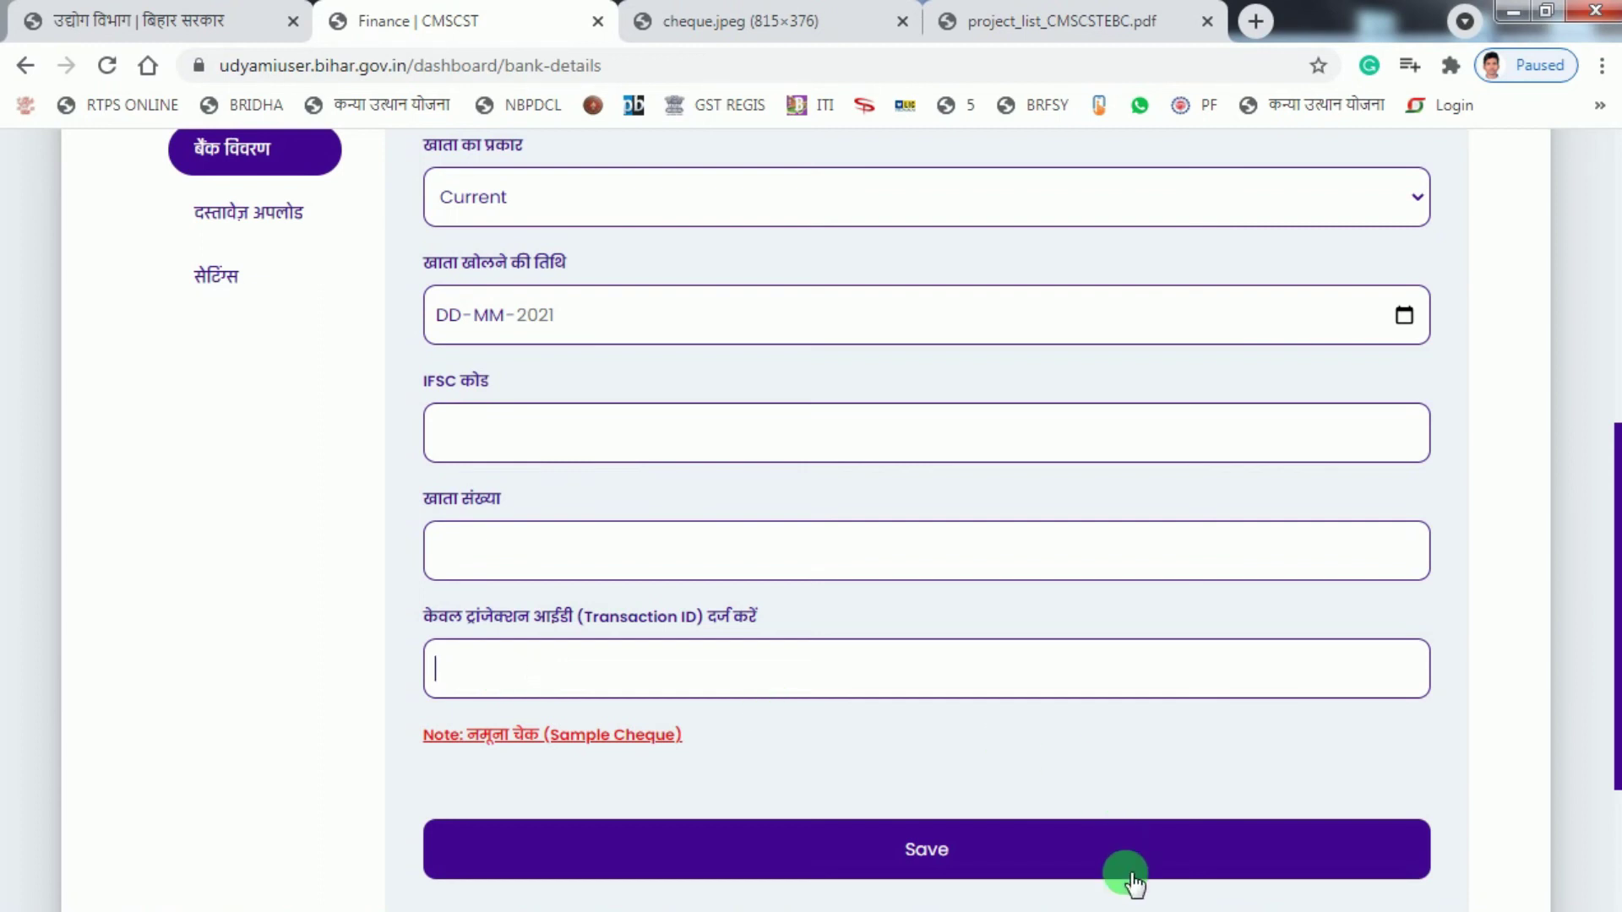
# Save the completed bank details and proceed to the document upload section
pyautogui.scroll(-1, 772, 643)
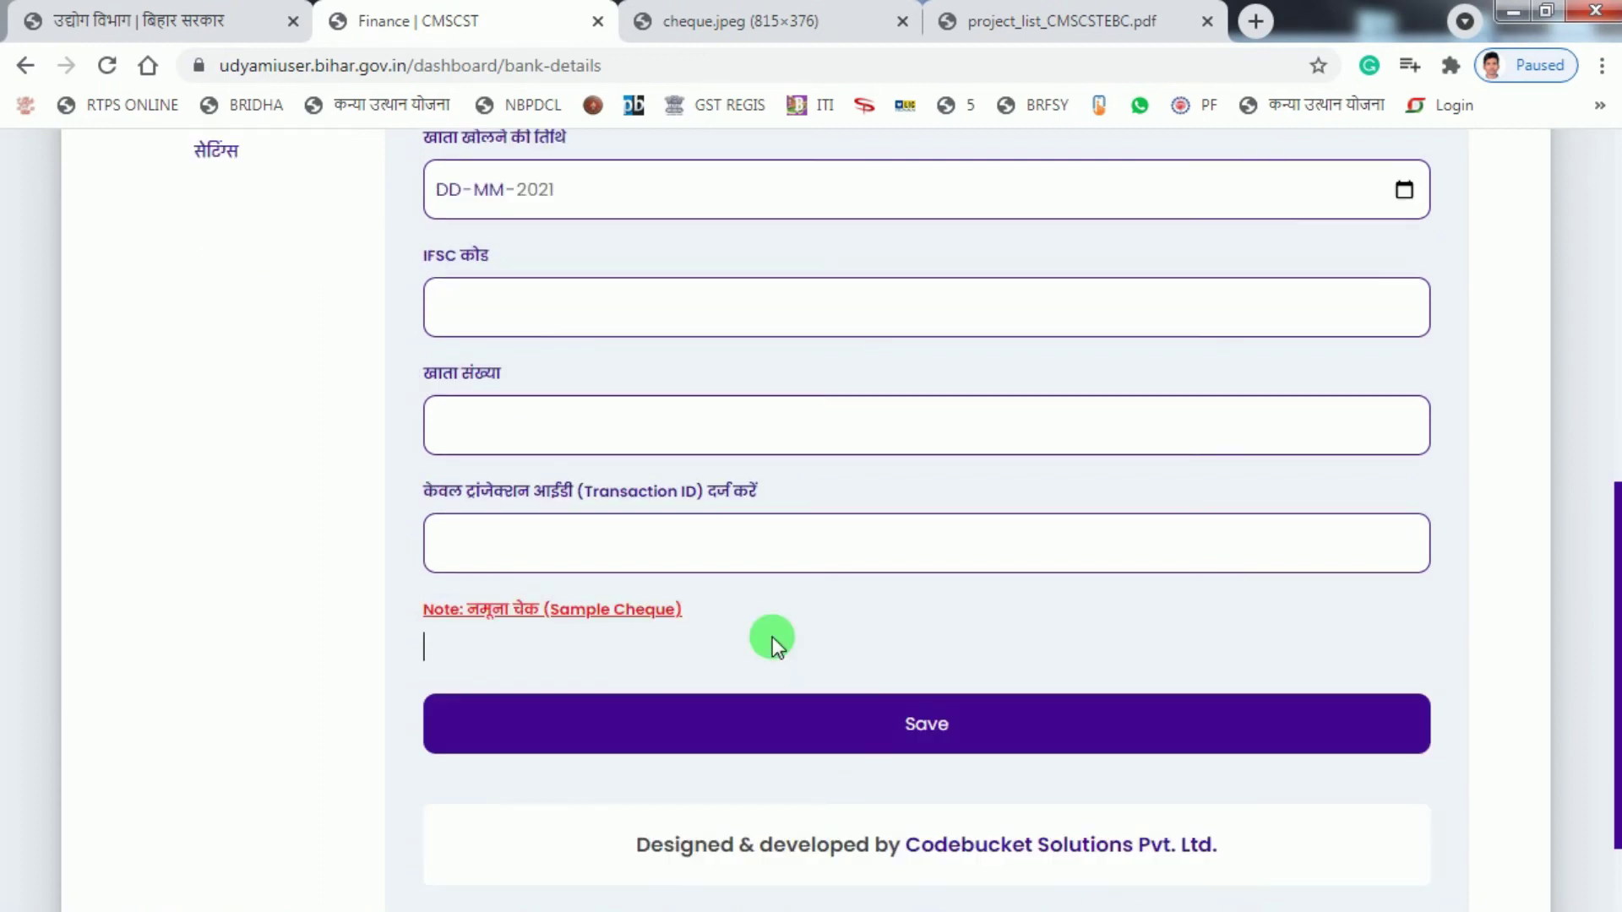
pyautogui.click(908, 726)
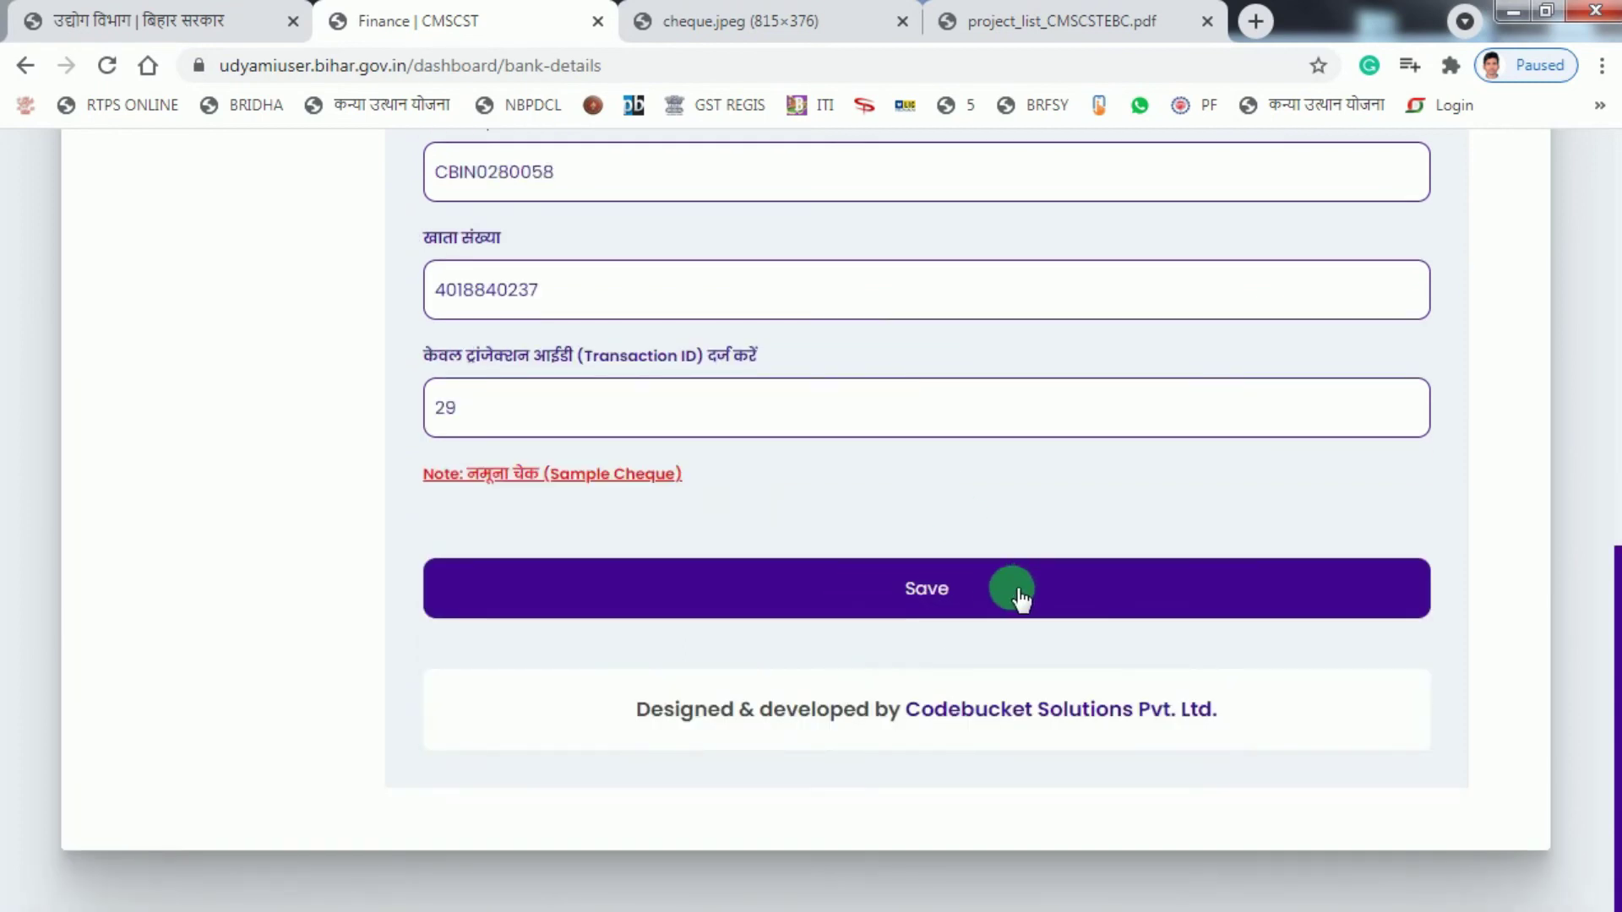
pyautogui.click(972, 592)
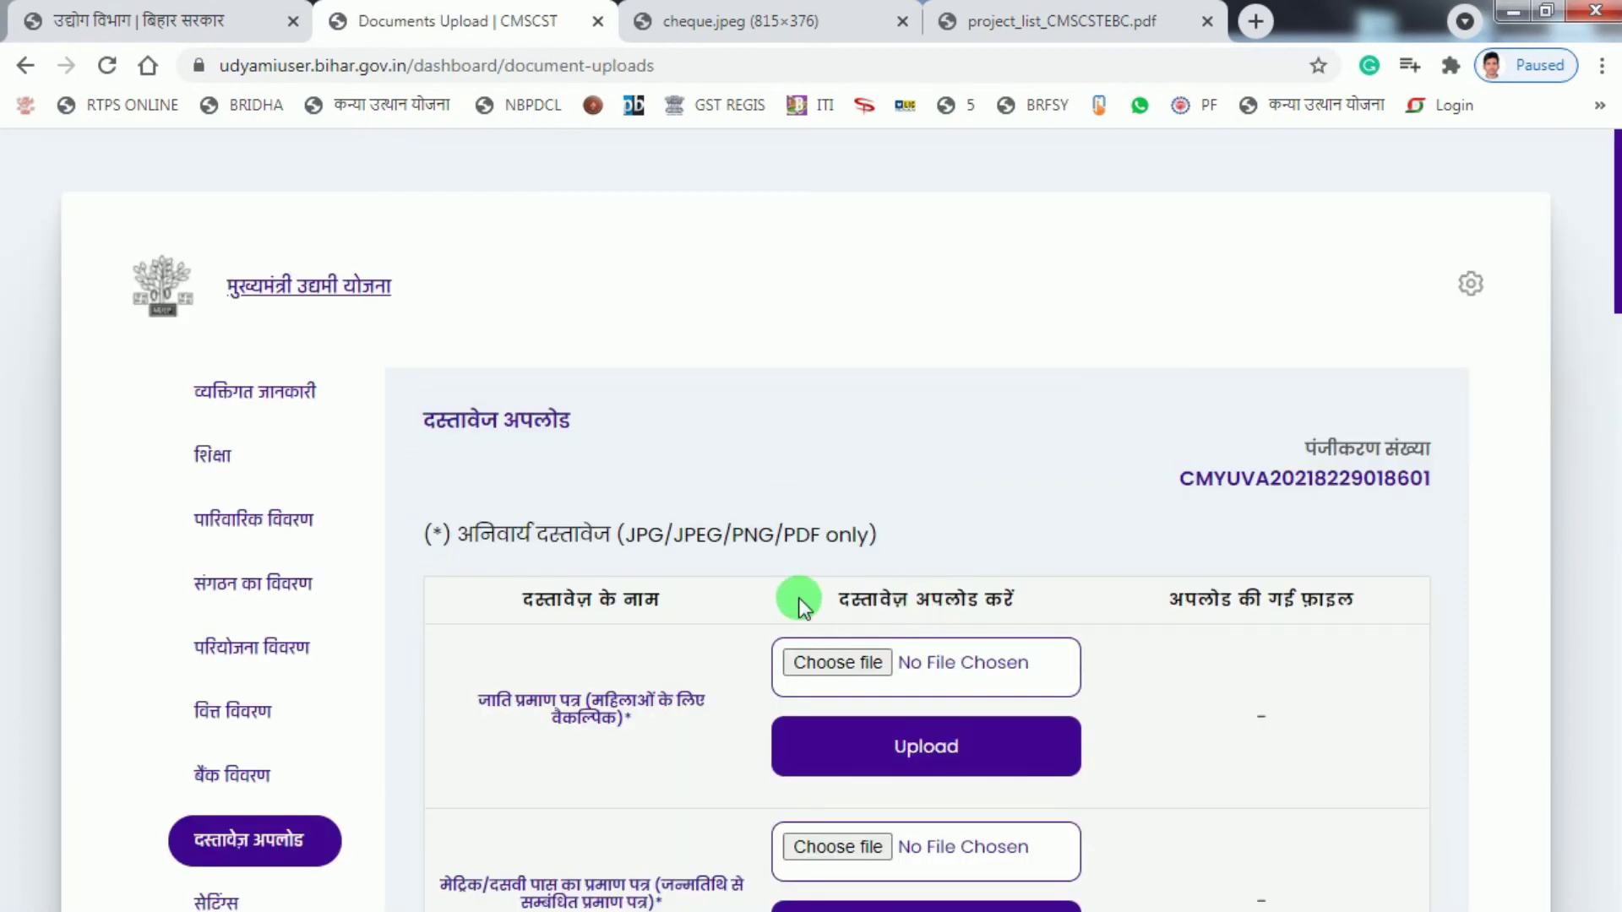
# Review the mandatory documents table, its upload columns and the file selection for the caste certificate
pyautogui.scroll(-4, 651, 477)
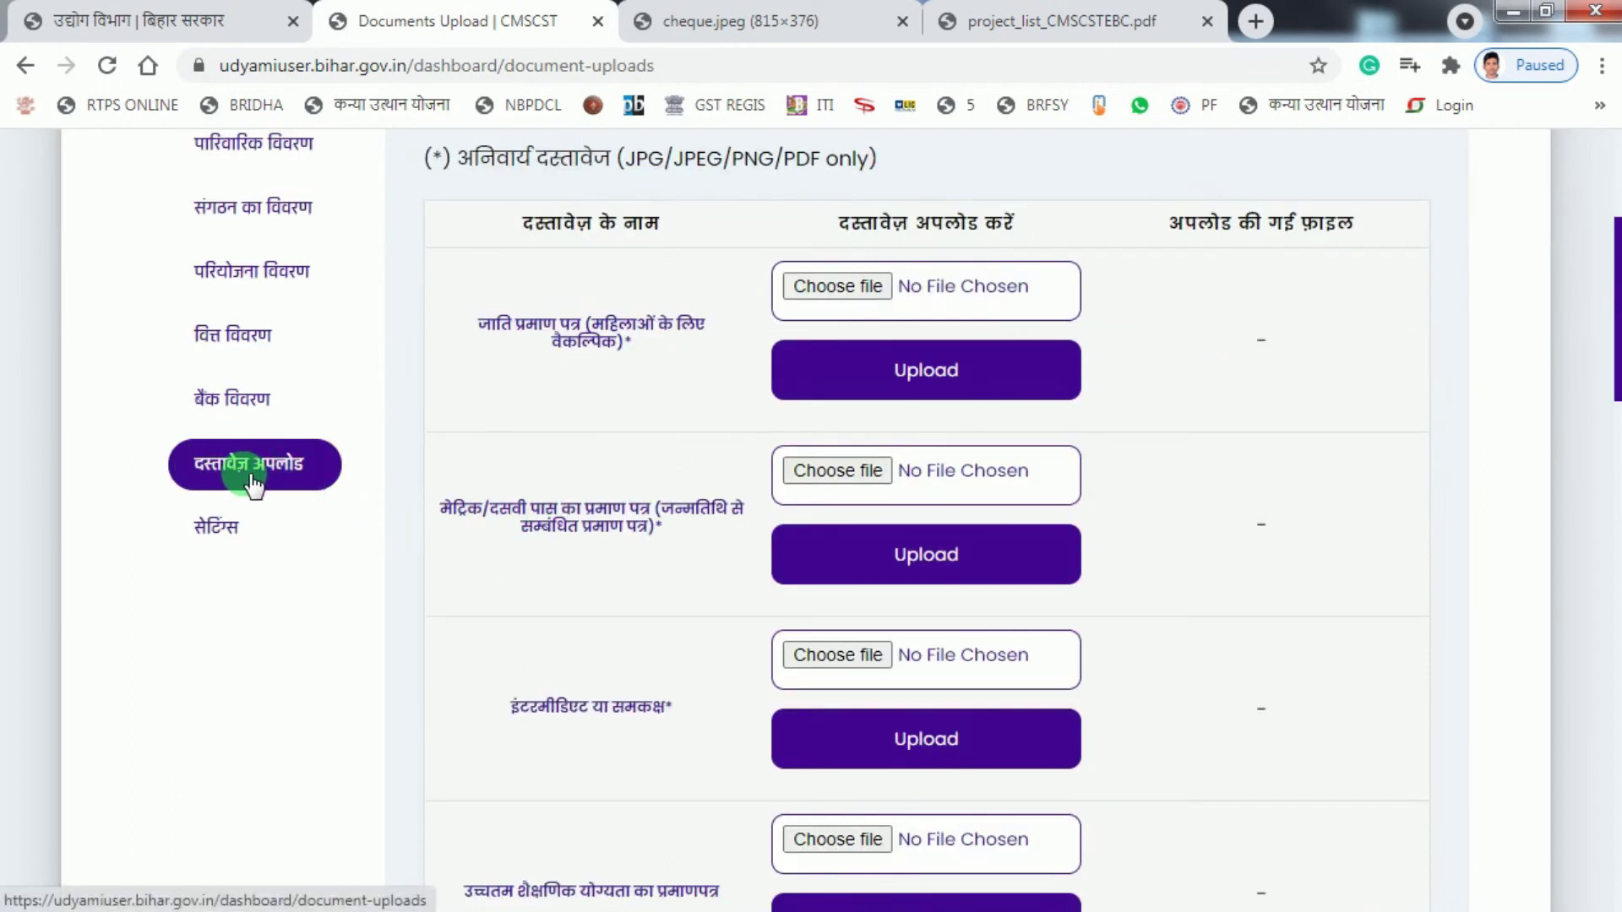
pyautogui.click(298, 479)
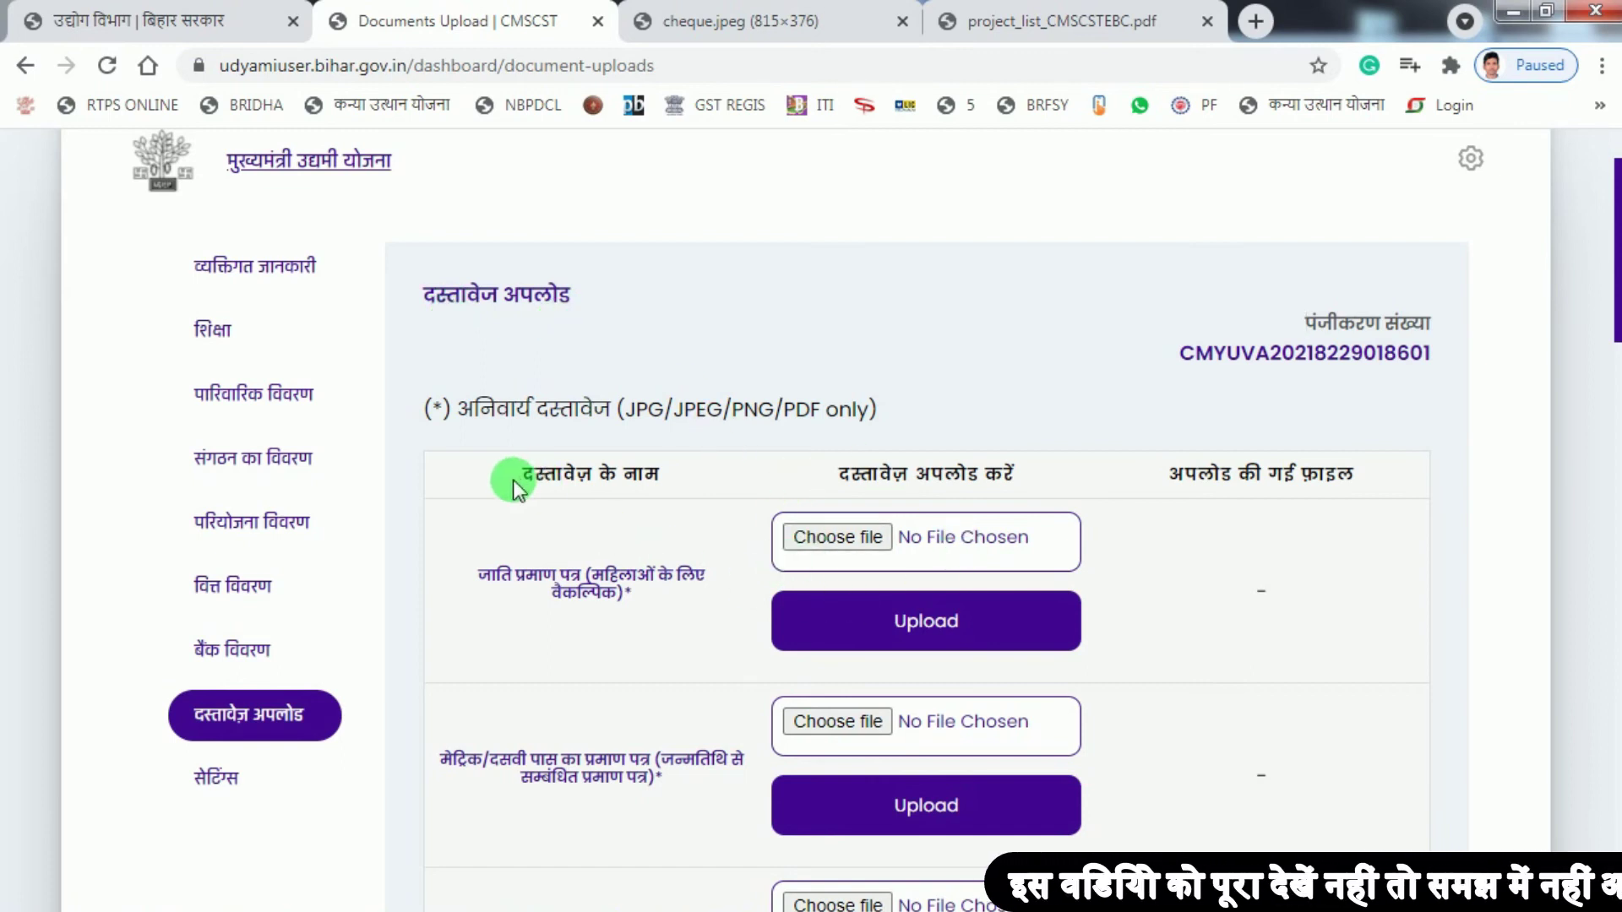
pyautogui.moveTo(519, 480); pyautogui.dragTo(660, 480)
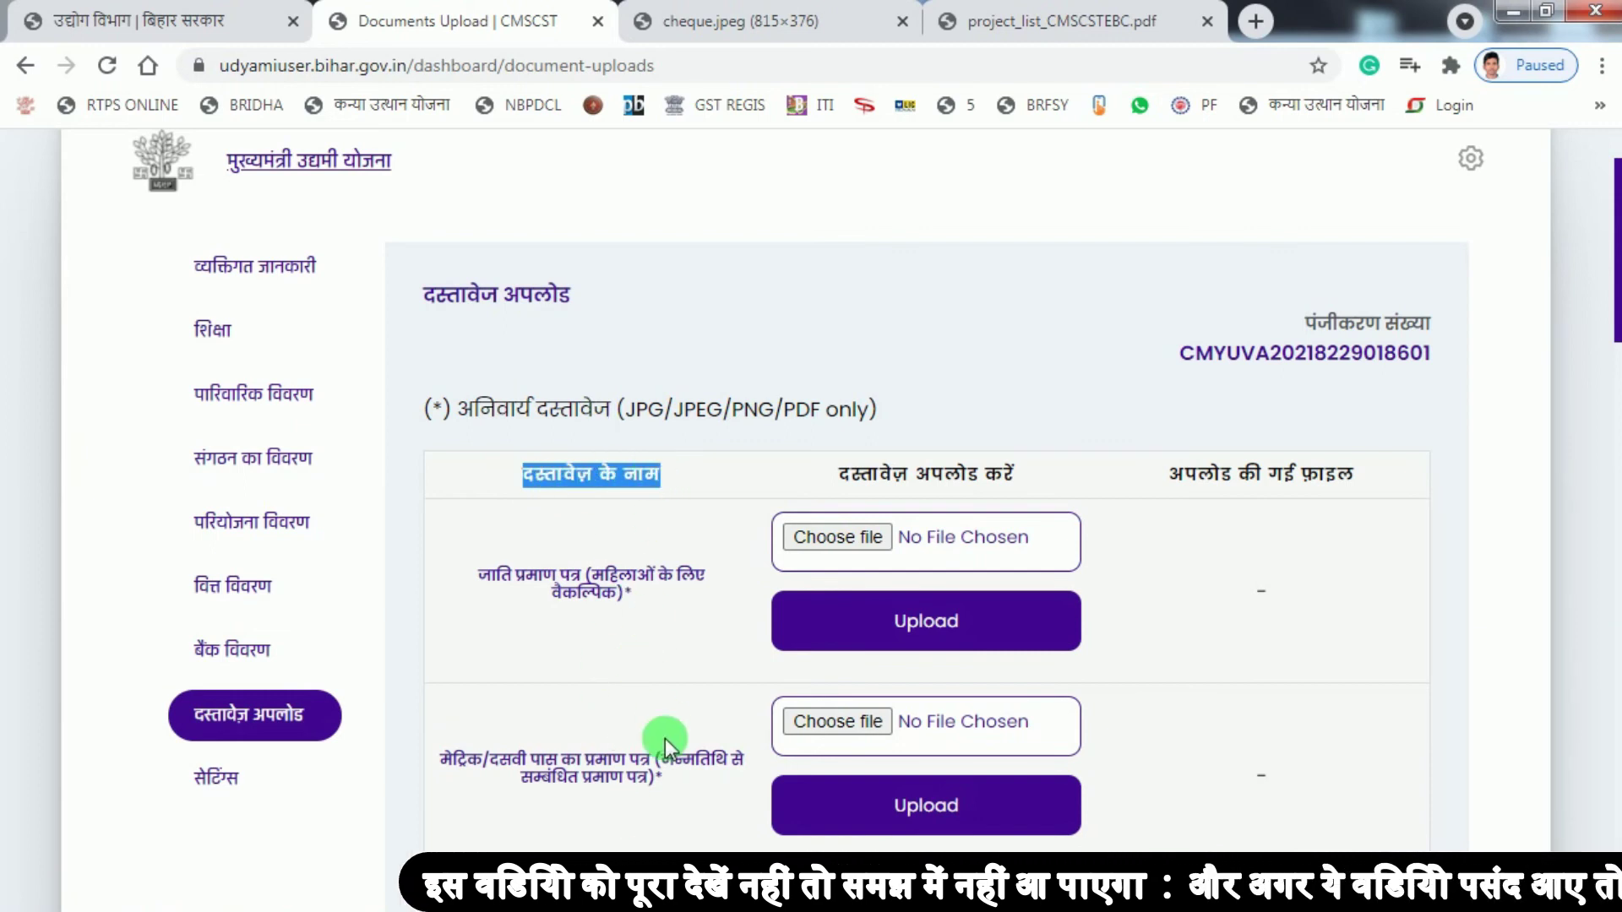
pyautogui.moveTo(833, 469); pyautogui.dragTo(1022, 473)
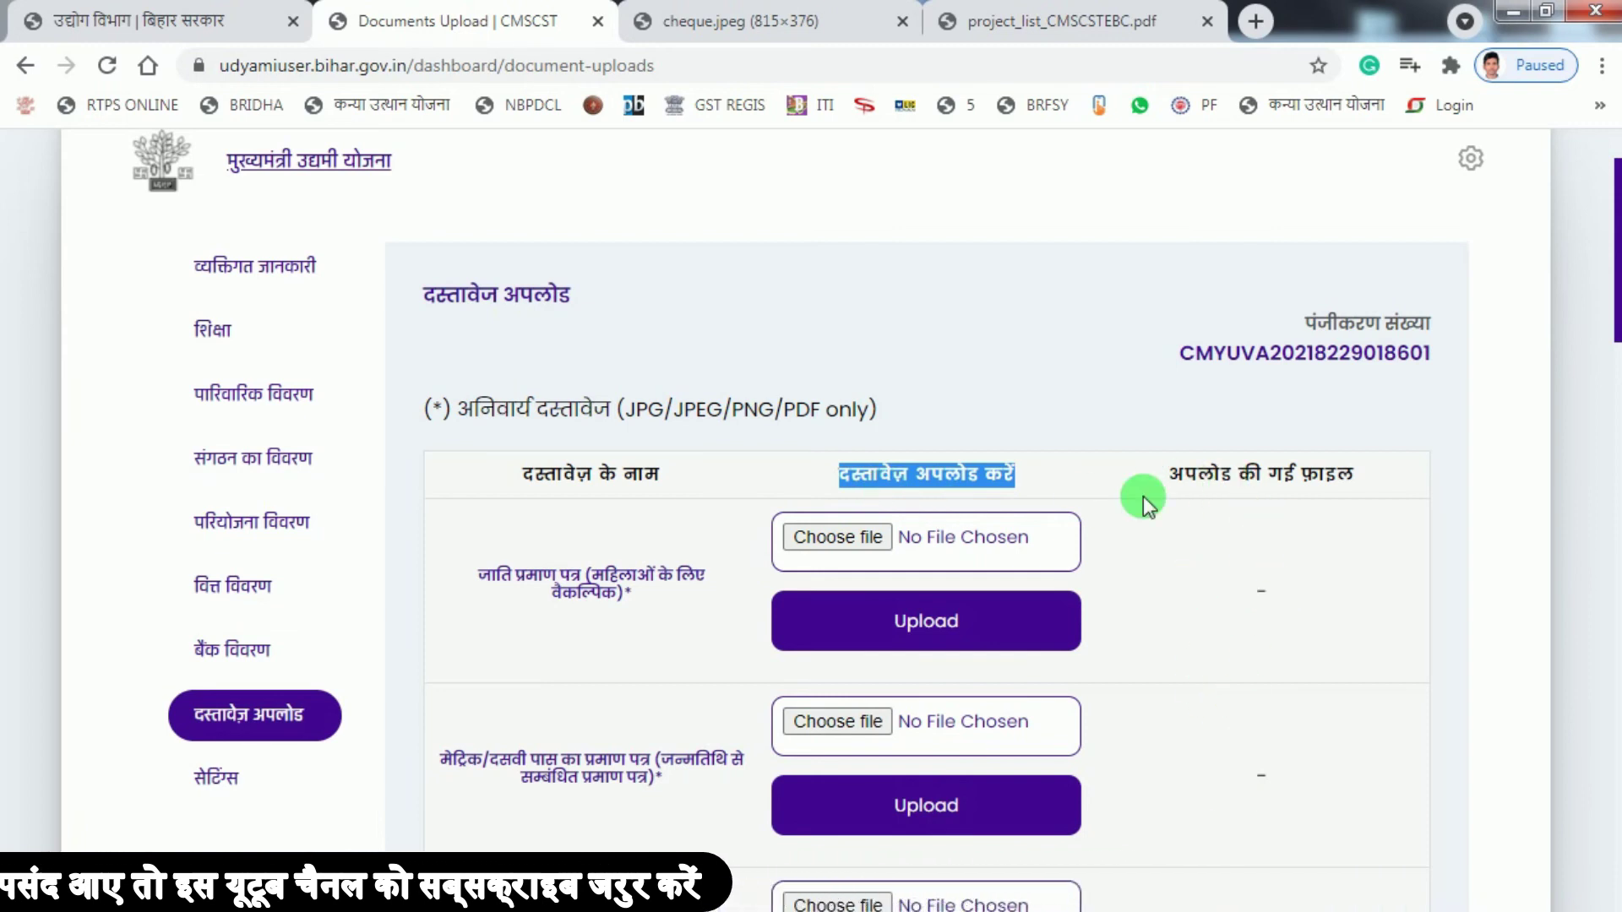
pyautogui.moveTo(478, 574); pyautogui.dragTo(689, 591)
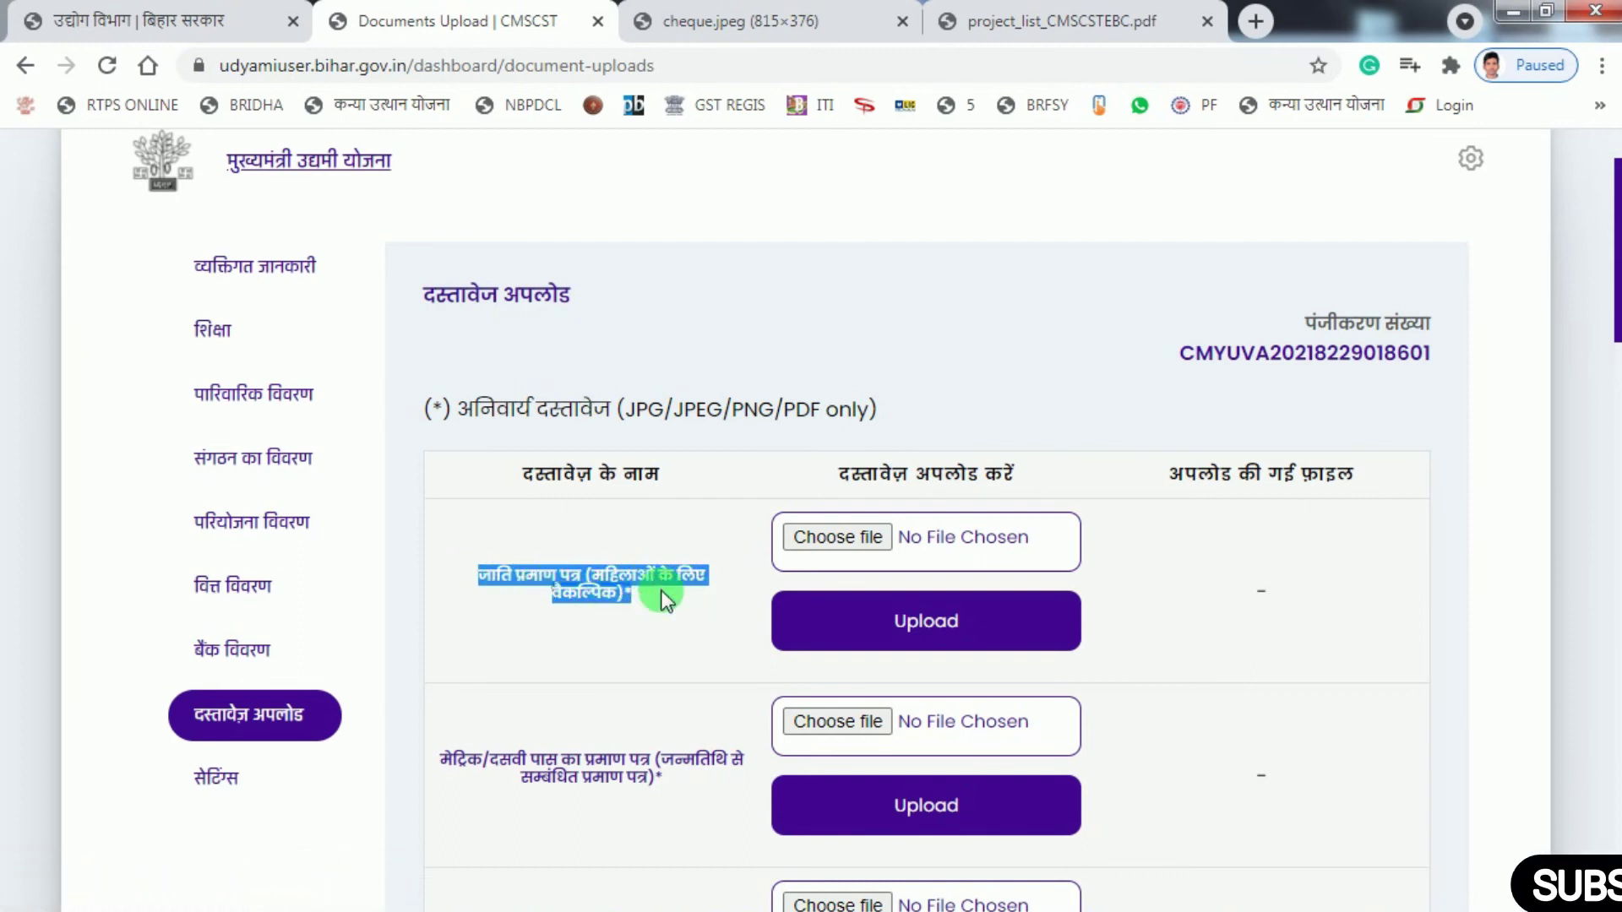
pyautogui.click(611, 598)
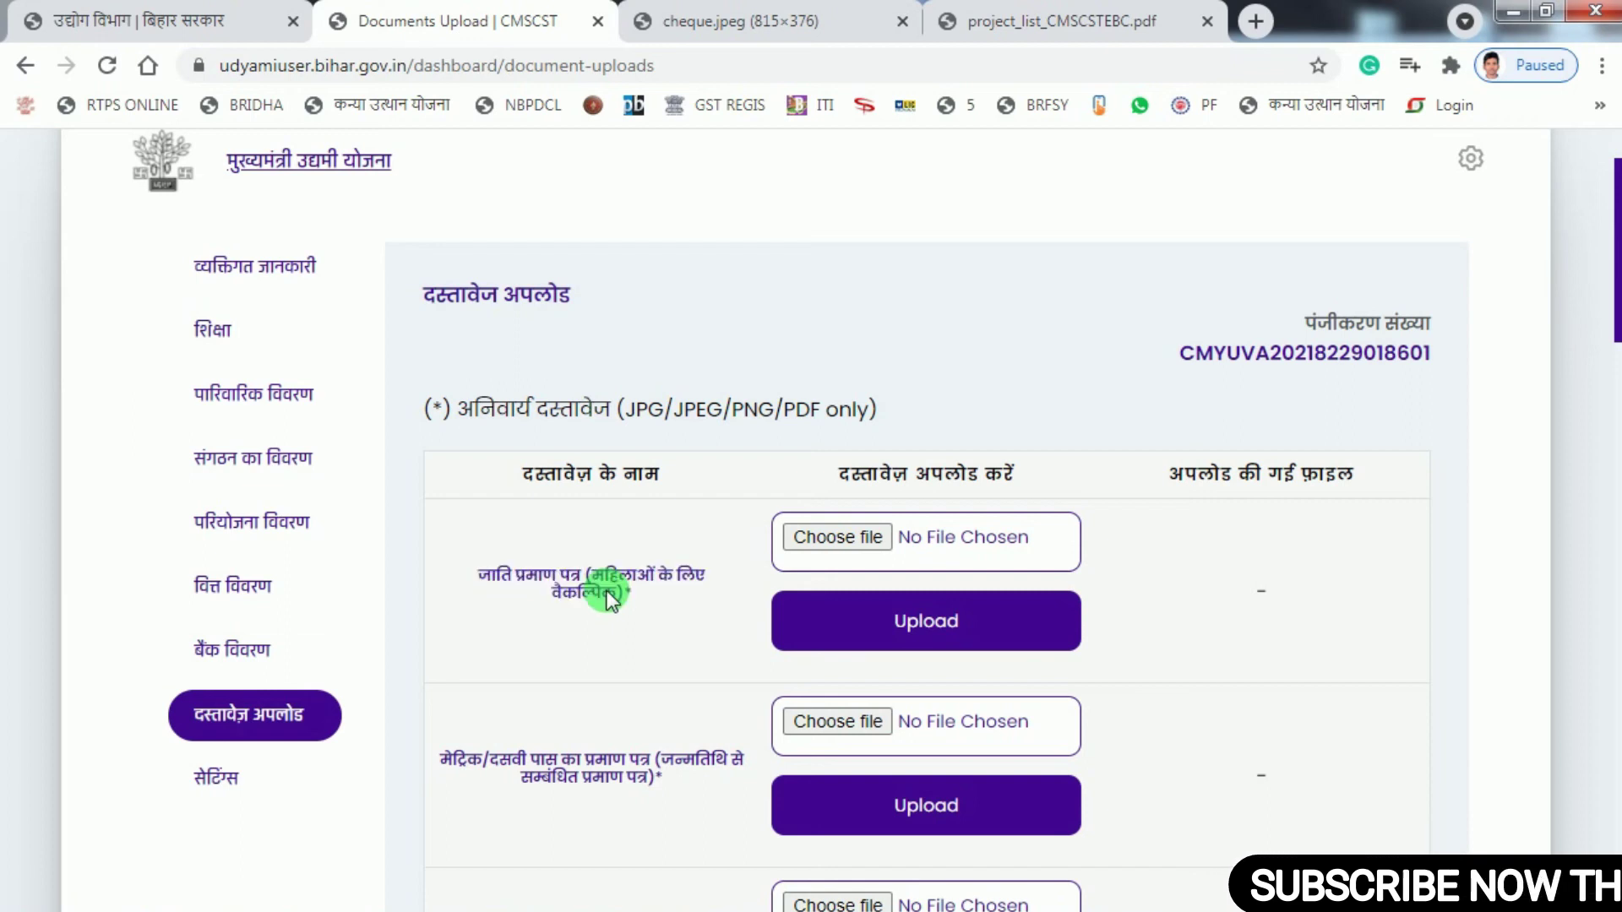
pyautogui.click(835, 538)
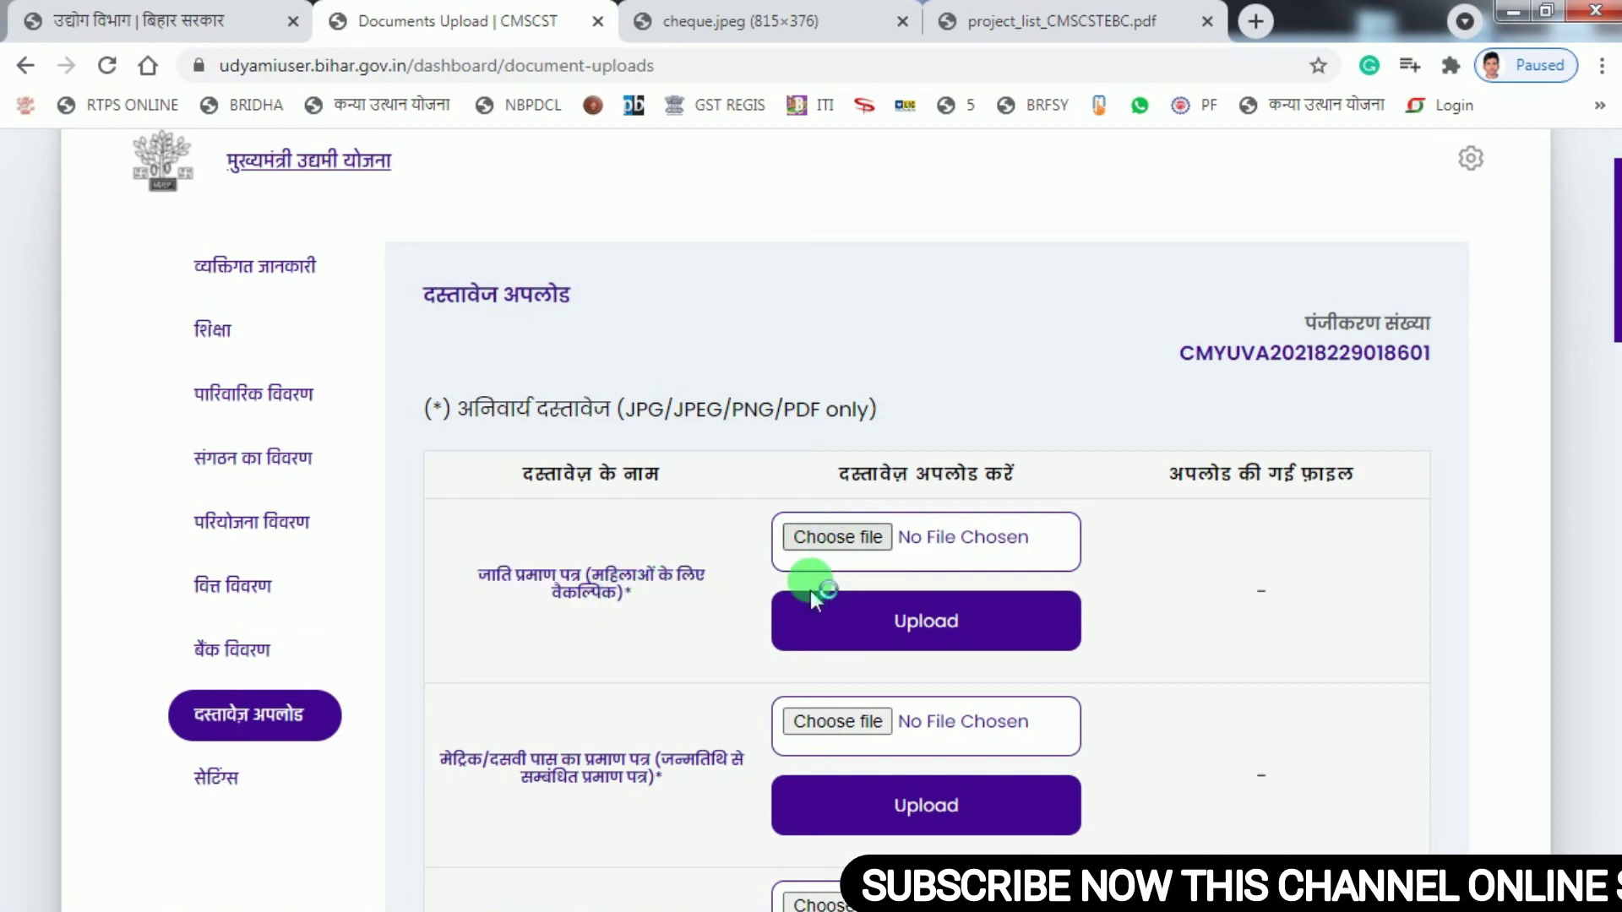
pyautogui.scroll(-1, 727, 626)
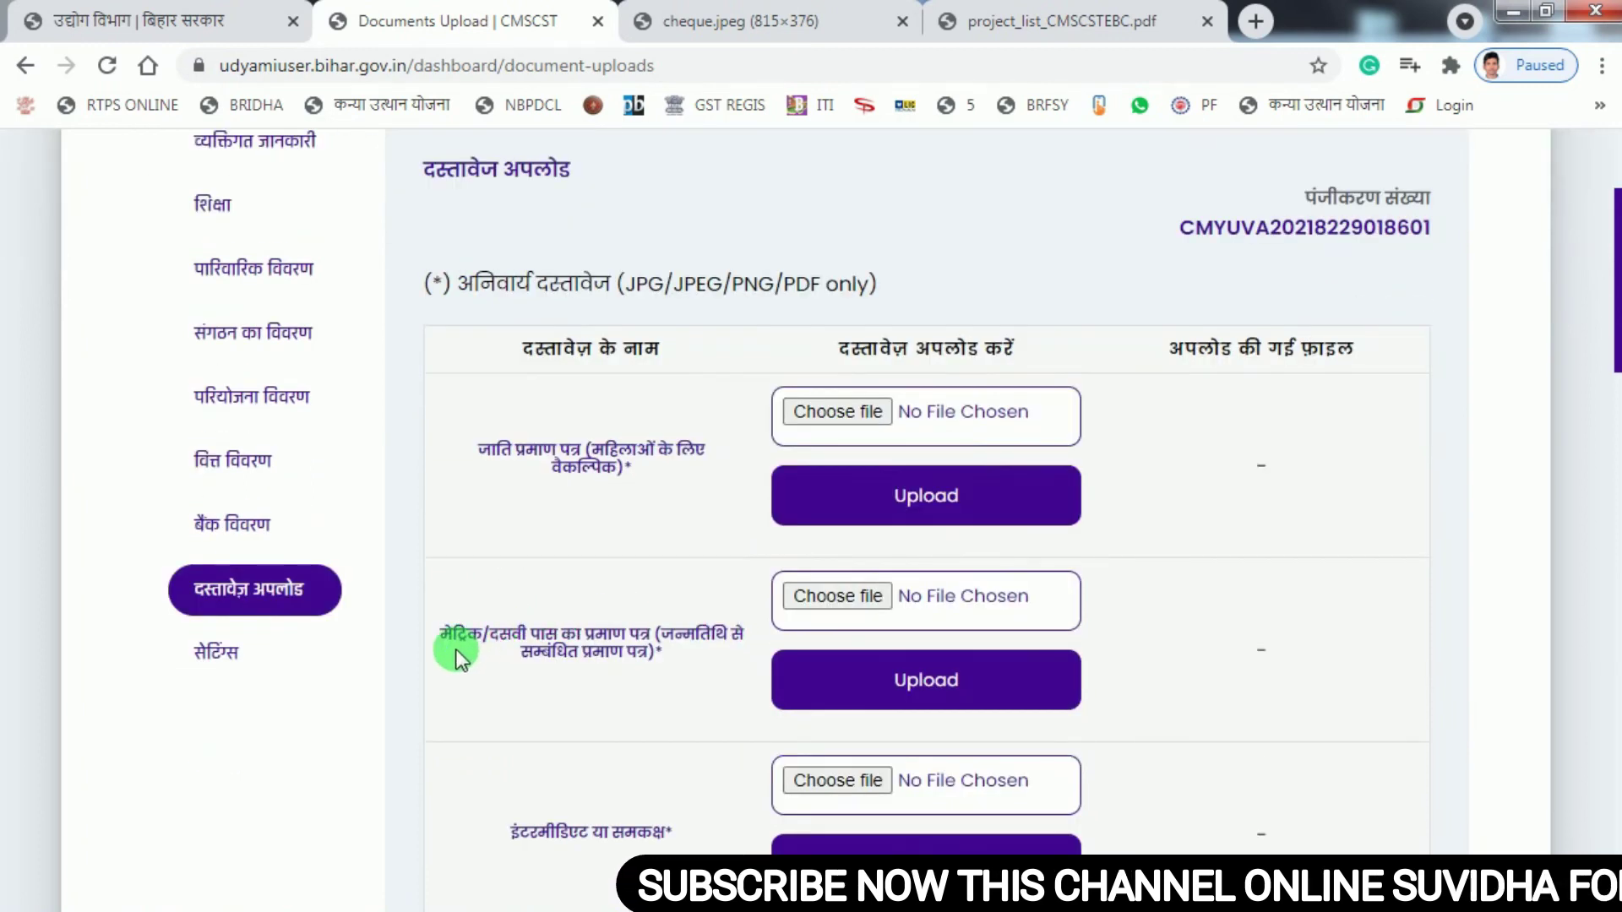